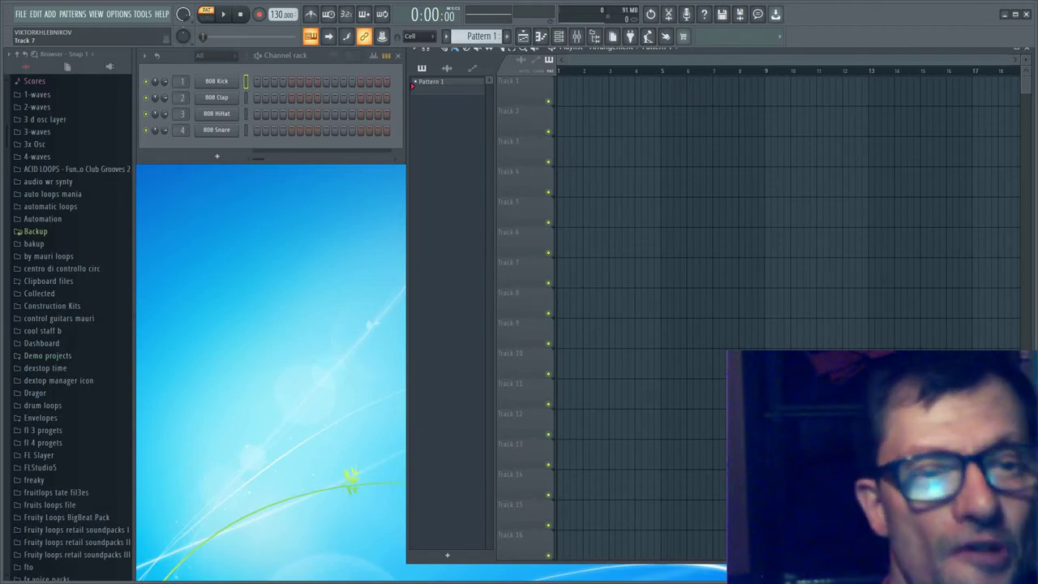
Fill the 808 Kick on every 4 steps, place five consecutive Pattern 1 clips at the start of Track 1, and preview the beat
right_click(237, 81)
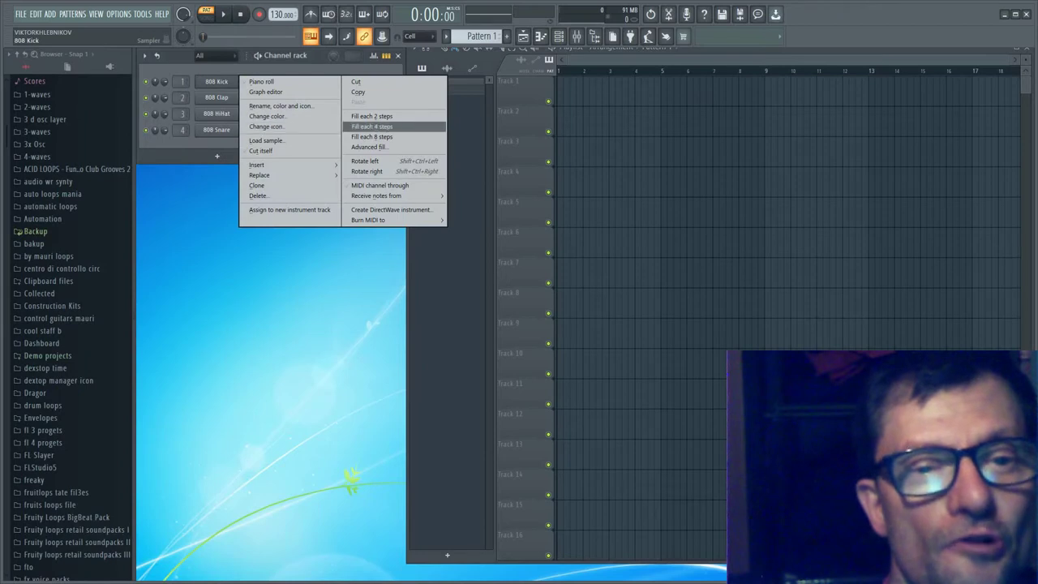
click(372, 126)
drag(562, 91, 663, 90)
key(space)
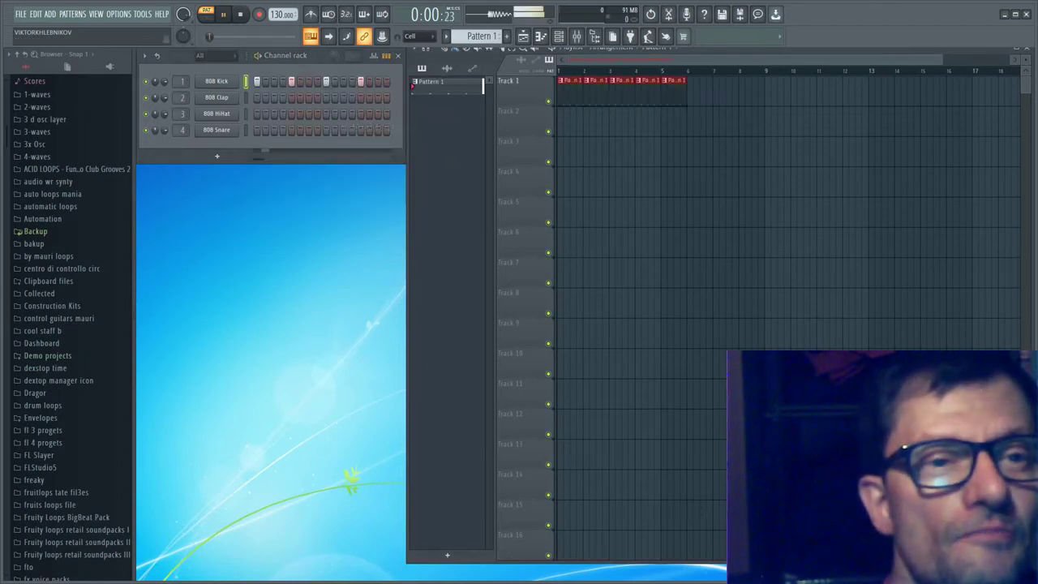
key(space)
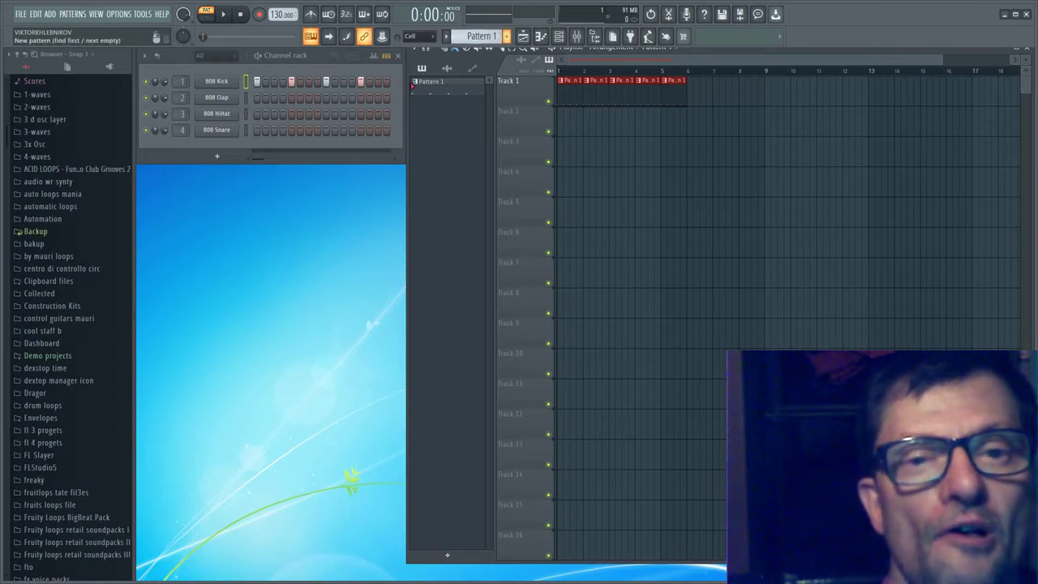
Create a new pattern and name it "intrio" followed by the person's first name
click(507, 36)
text(i)
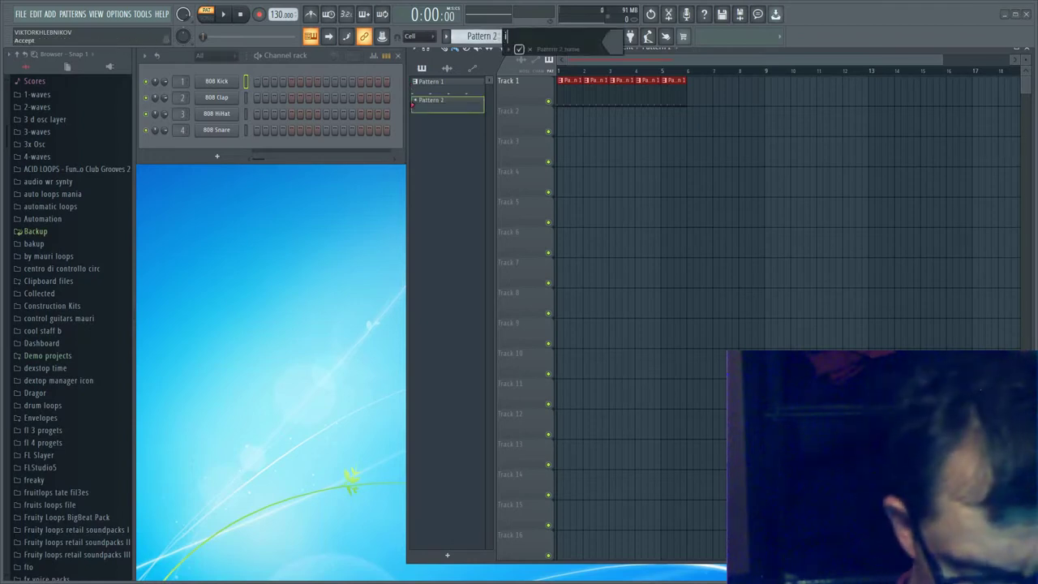
text(ntrio)
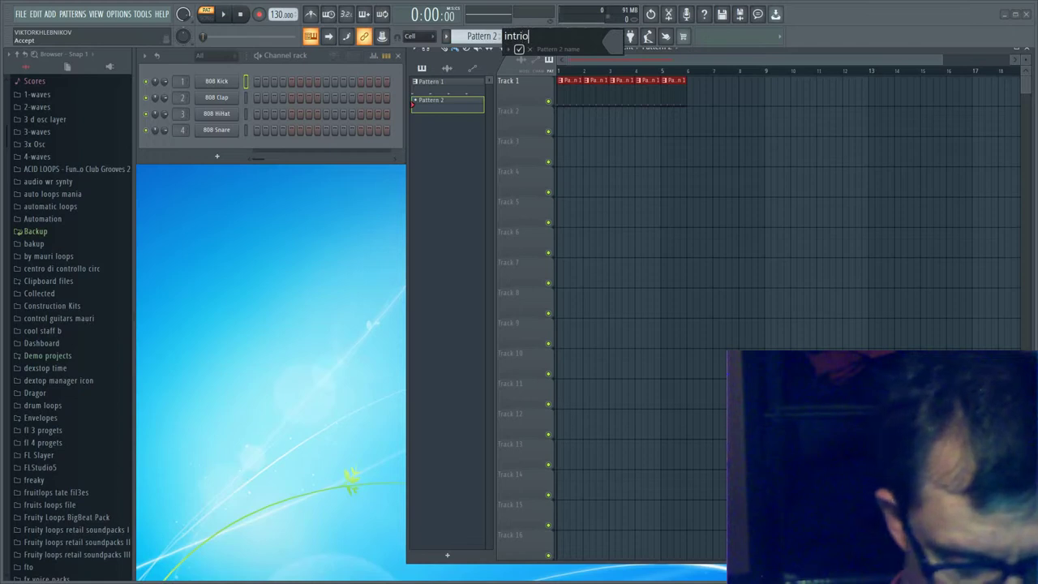
text( giovanni)
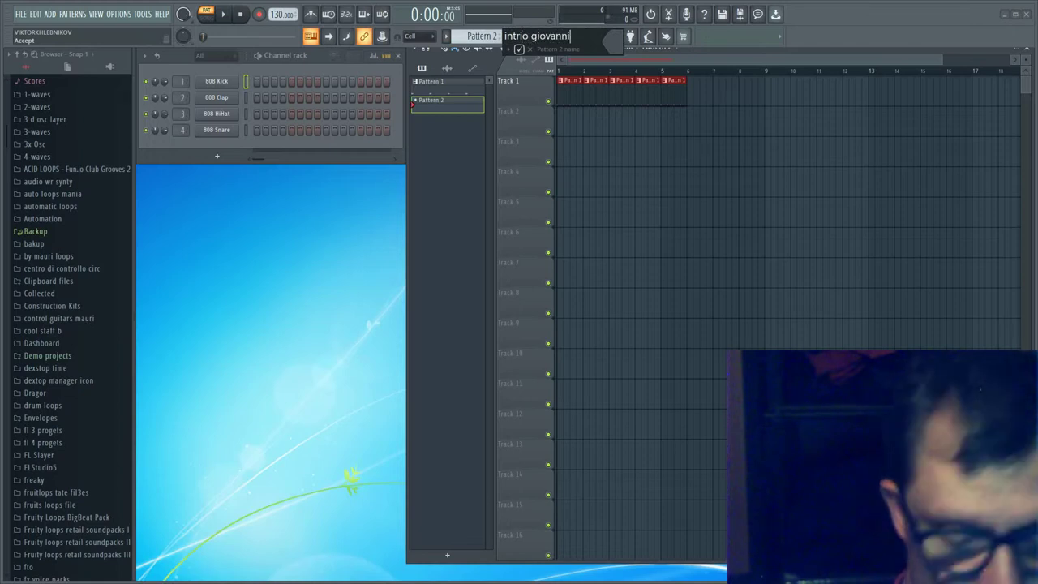
key(Return)
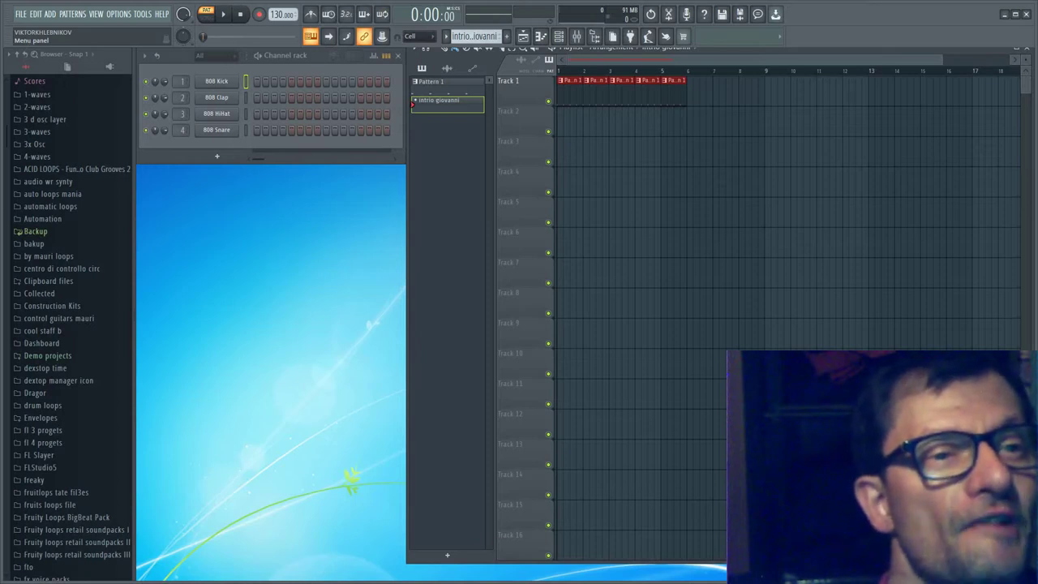
Add the 64-bit Nemesis VST from the full generator plugin list as a new channel, and reposition its window
click(49, 14)
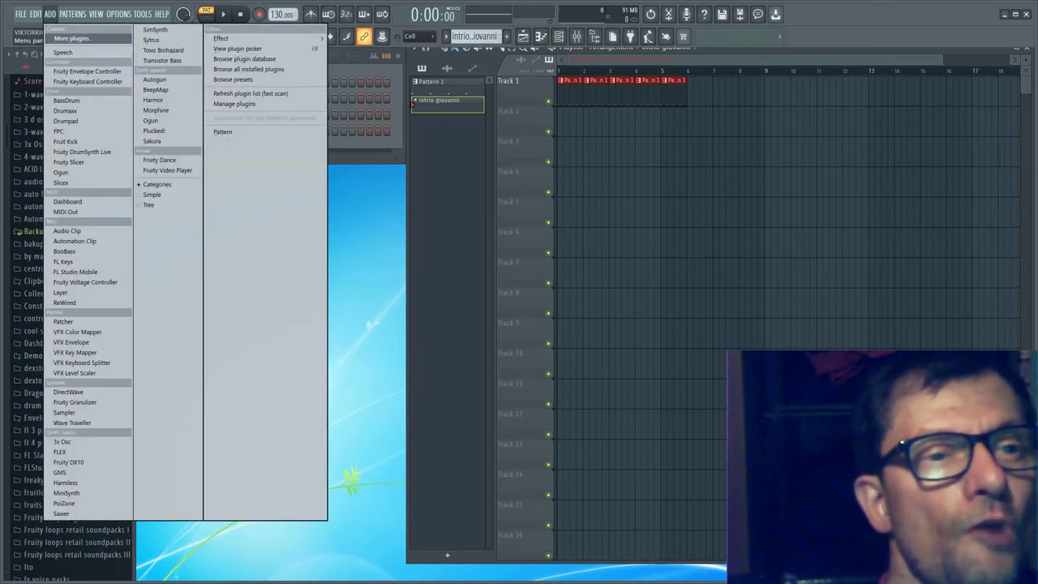
click(72, 38)
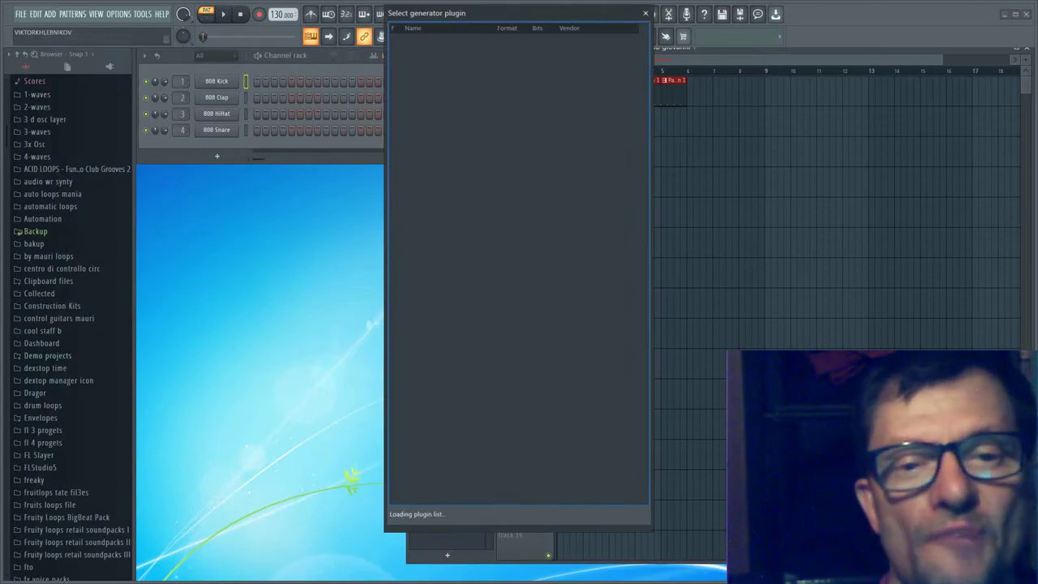
scroll(454, 321, down, 15)
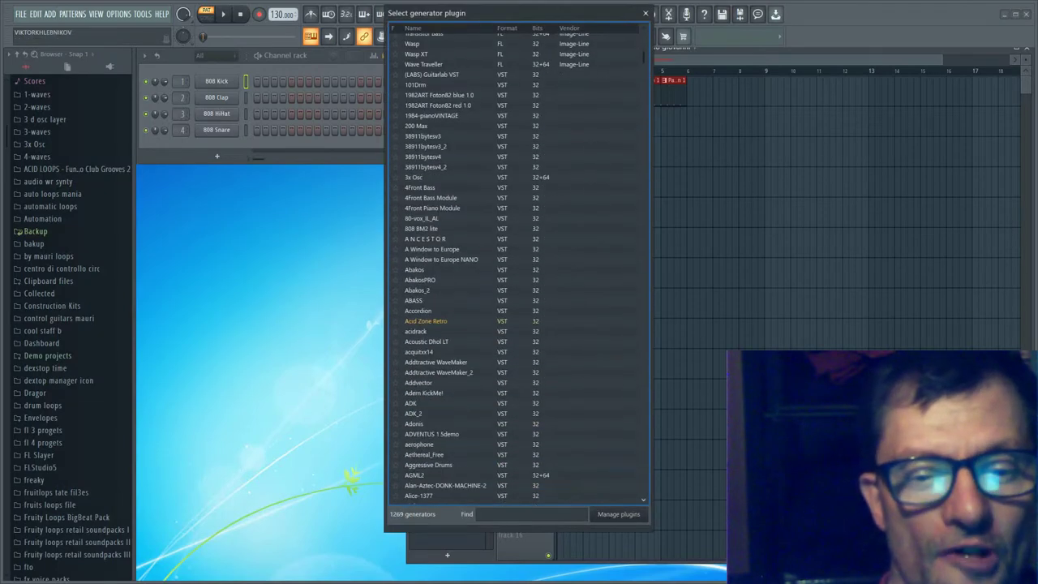
scroll(454, 321, down, 15)
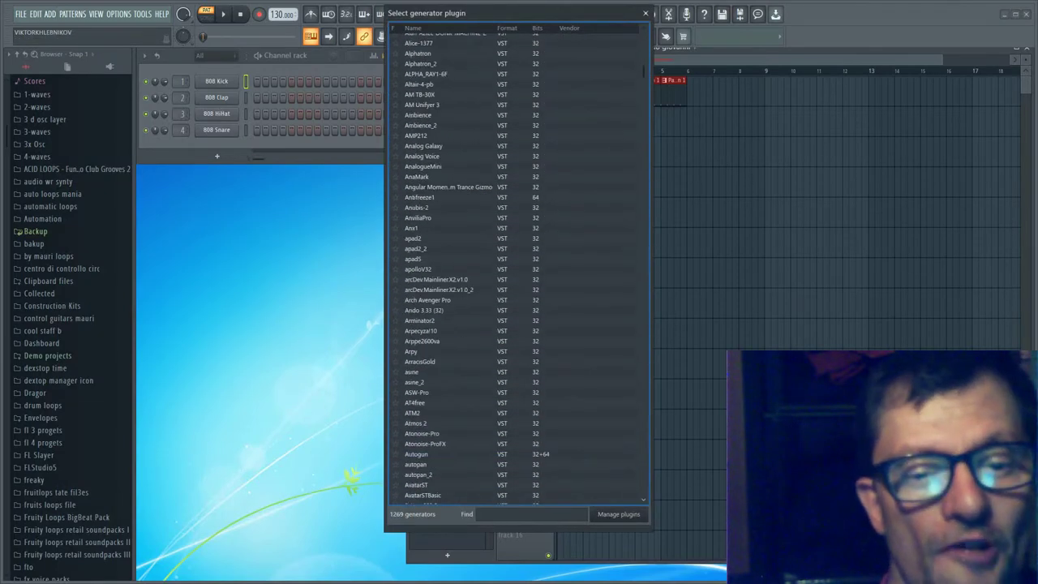
scroll(454, 321, down, 8)
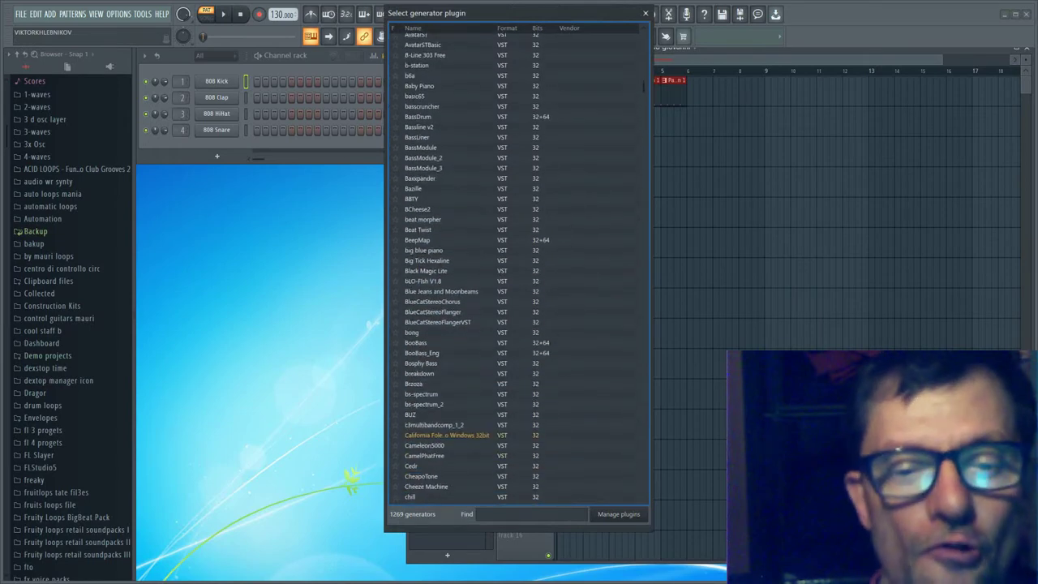
scroll(454, 321, down, 5)
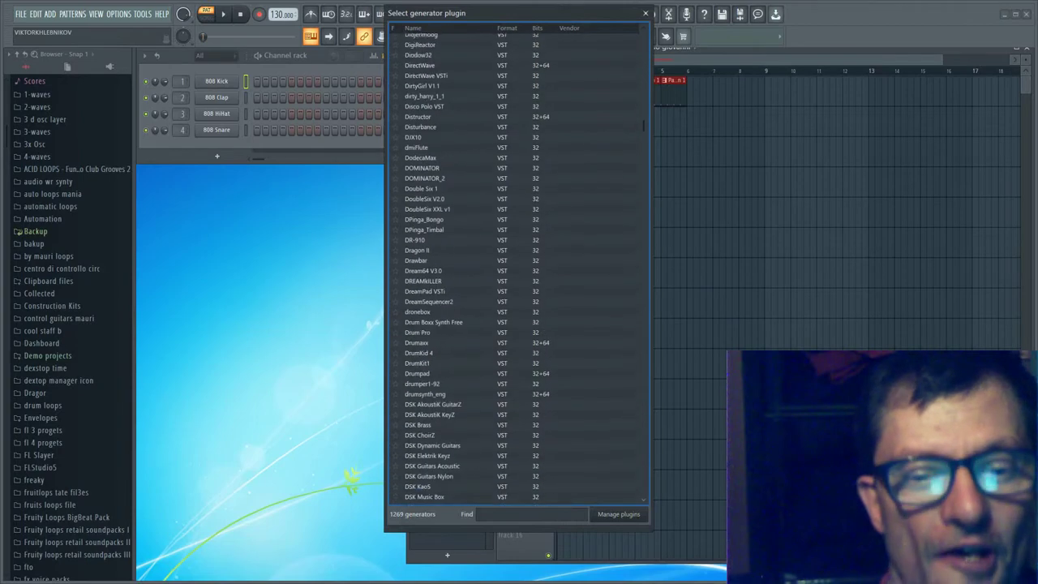
scroll(454, 321, down, 20)
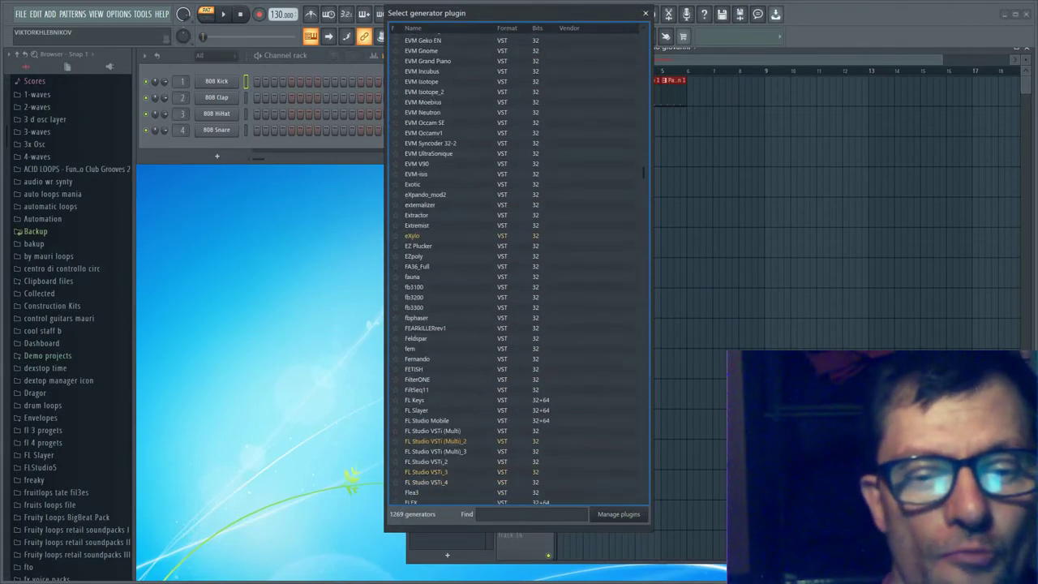
scroll(454, 321, down, 10)
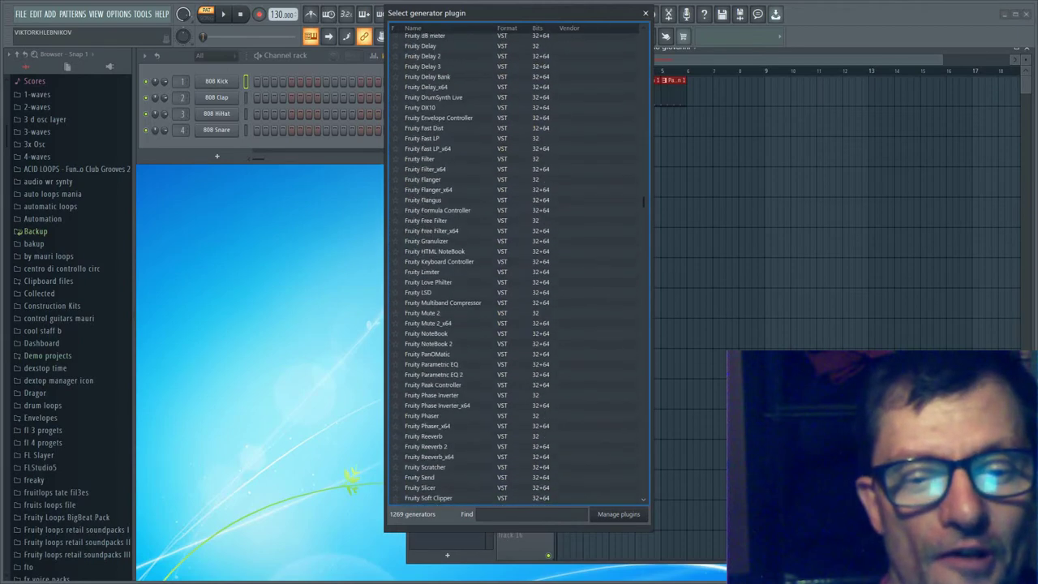
scroll(454, 321, down, 8)
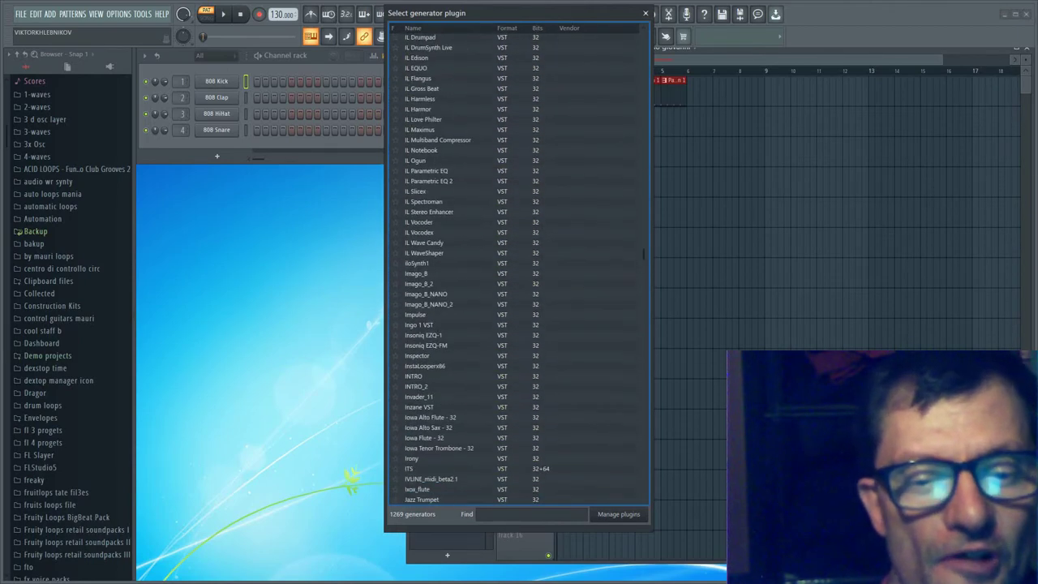
scroll(454, 321, down, 9)
scroll(454, 321, down, 8)
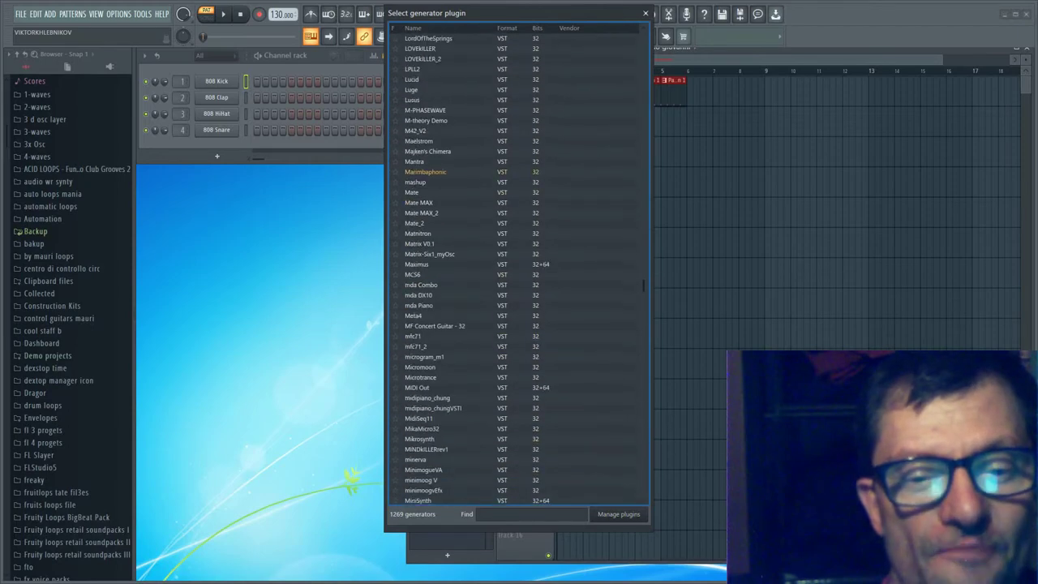
scroll(454, 321, down, 20)
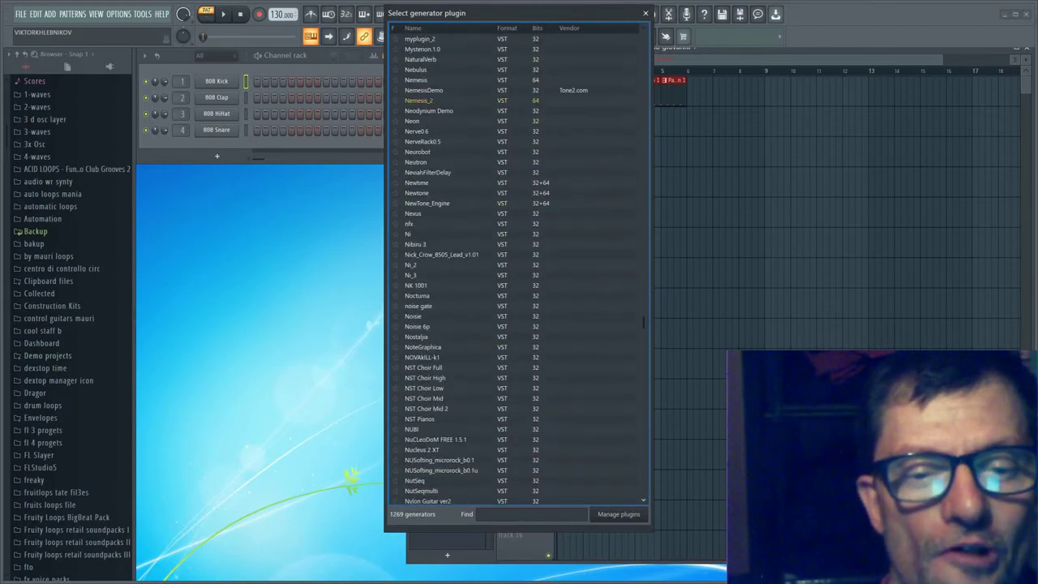
scroll(454, 321, down, 8)
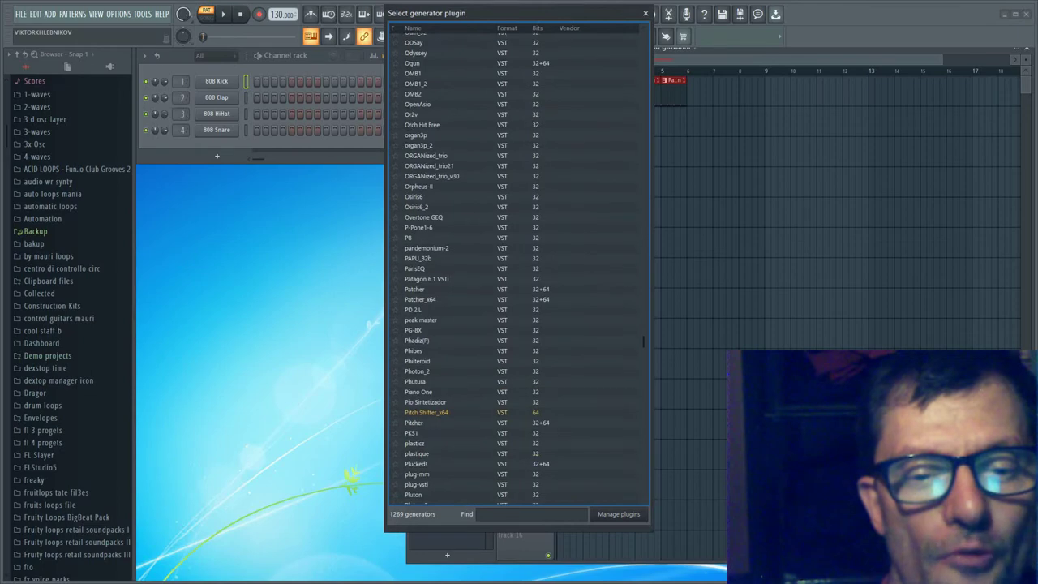
scroll(454, 321, down, 10)
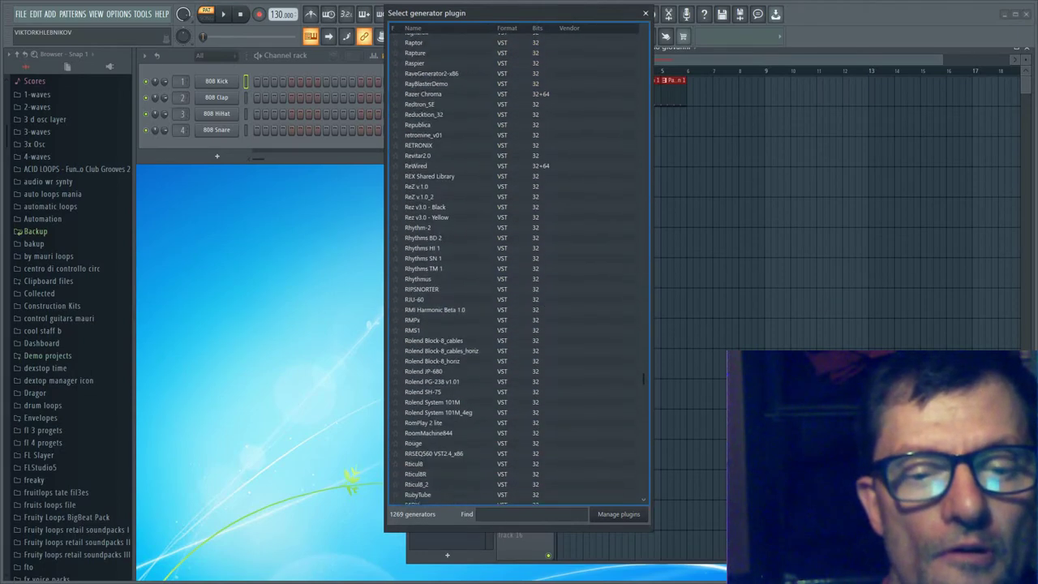
scroll(519, 267, down, 18)
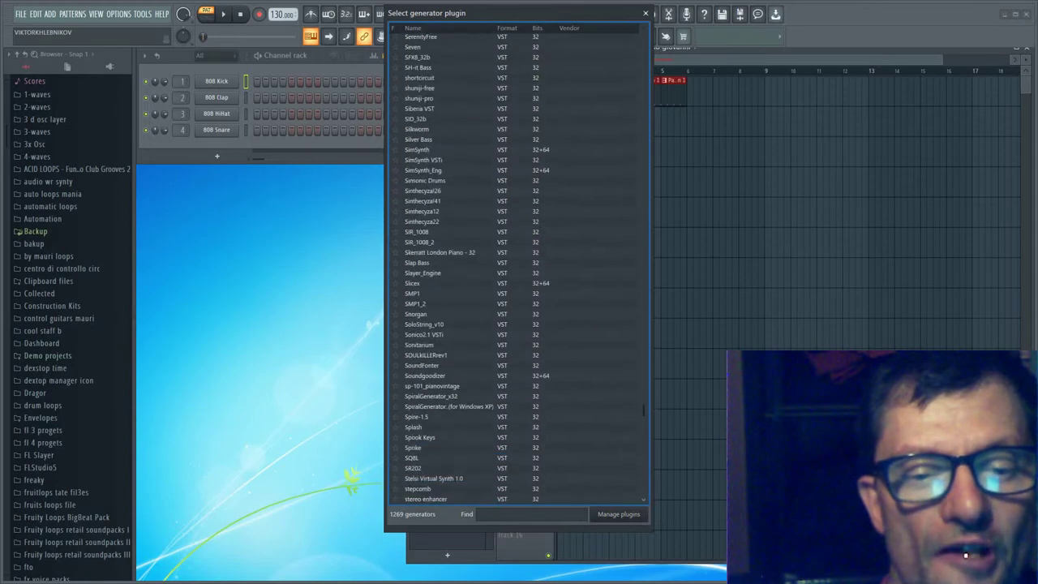
scroll(519, 268, up, 20)
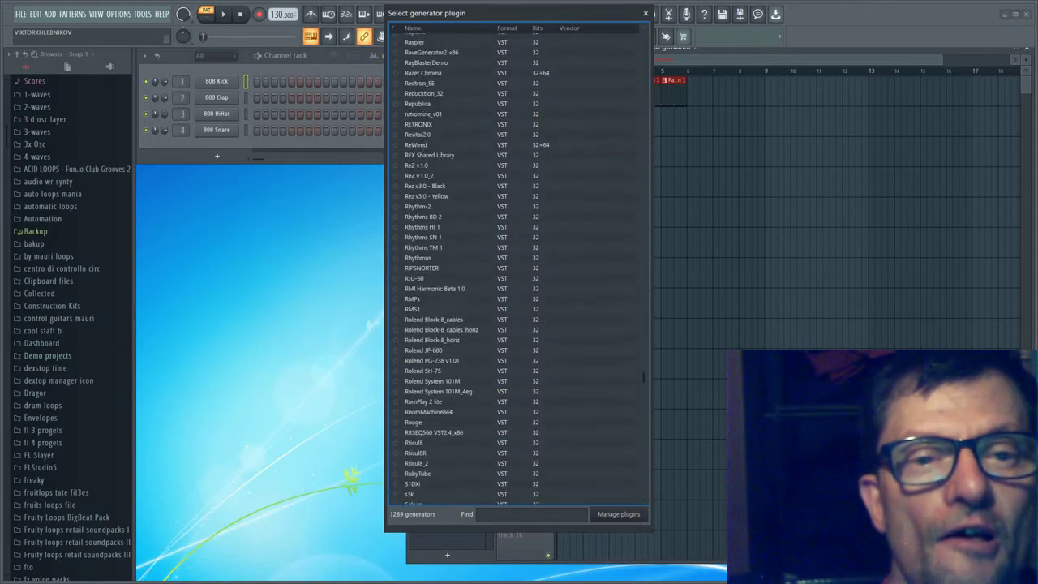
scroll(519, 268, up, 20)
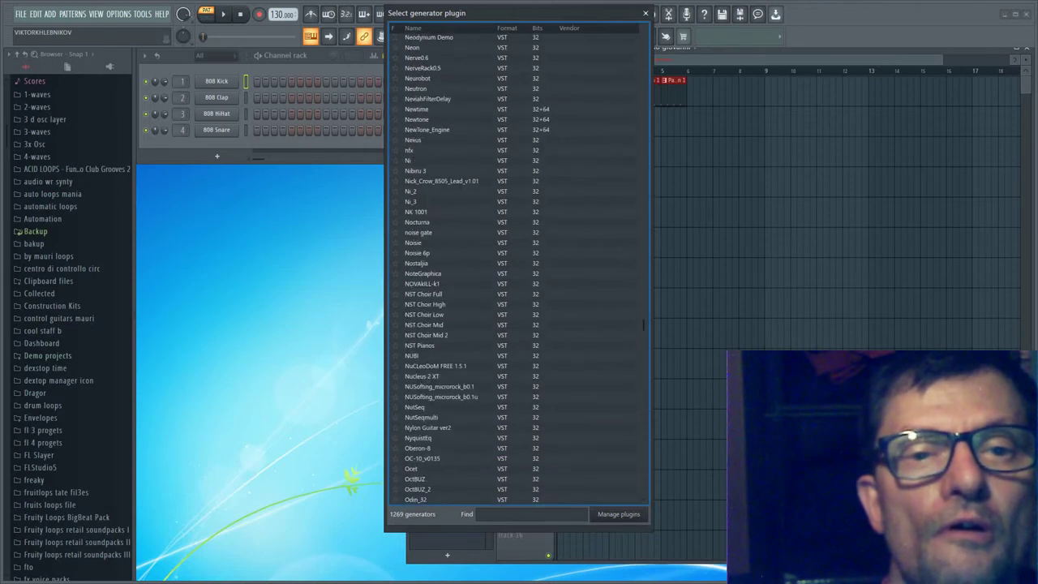
scroll(519, 268, up, 3)
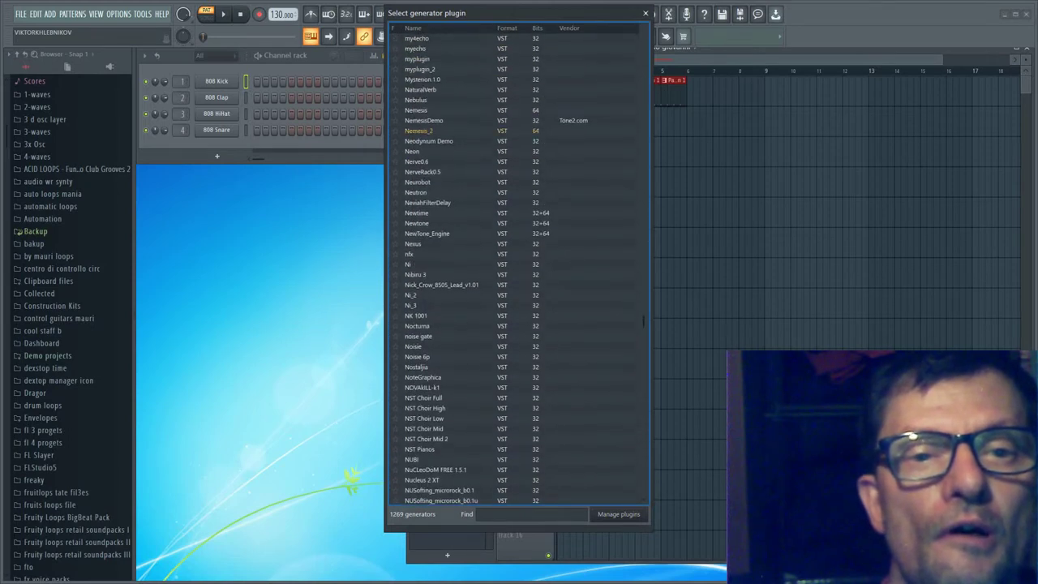
double_click(416, 110)
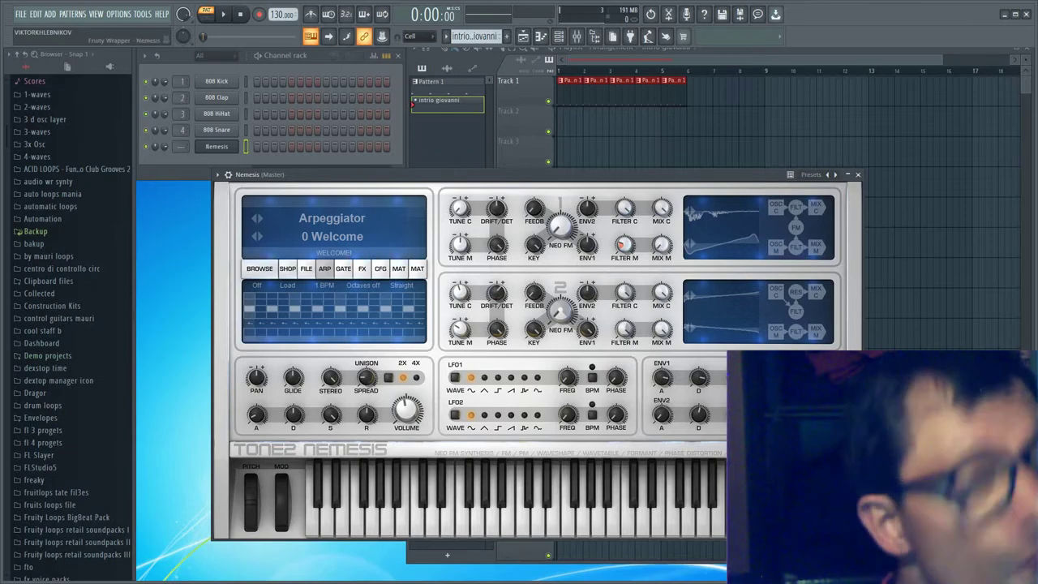
drag(518, 174, 546, 160)
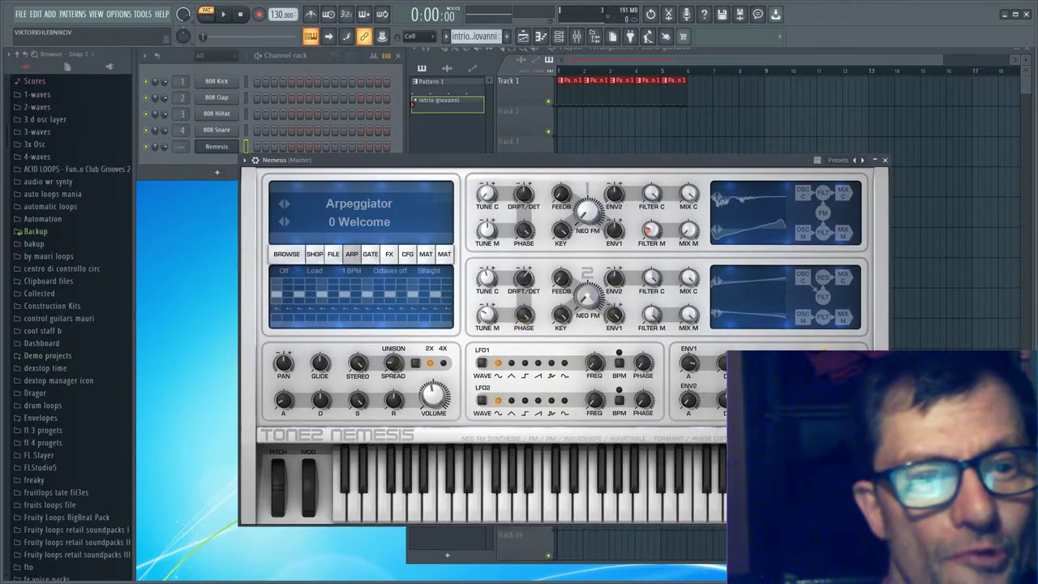
Browse the Nemesis patches of type Gate and audition ClassicTrance MF, Galaxy MxS and 5th Stack Gate MF
click(286, 254)
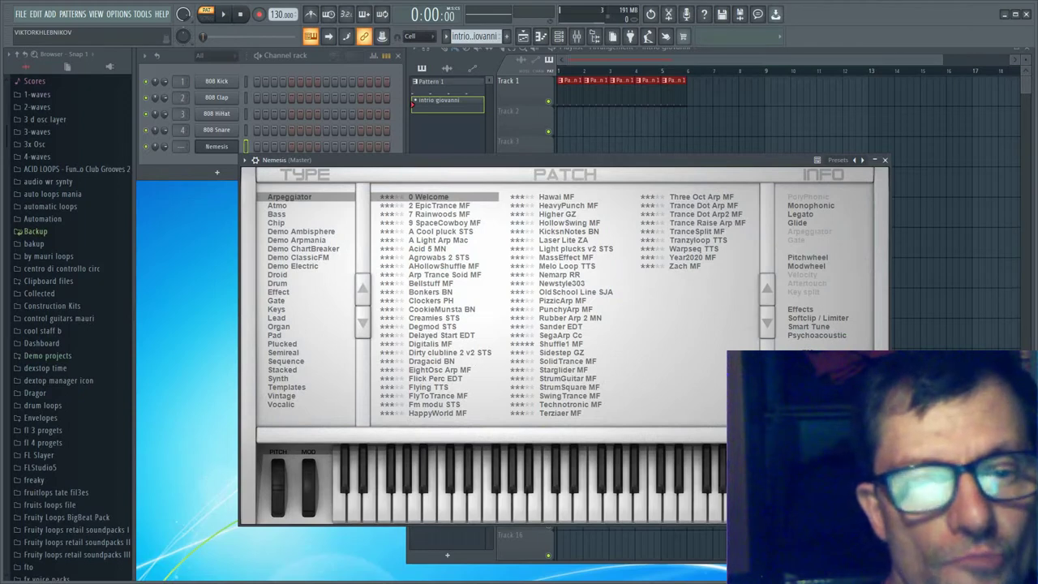
click(276, 301)
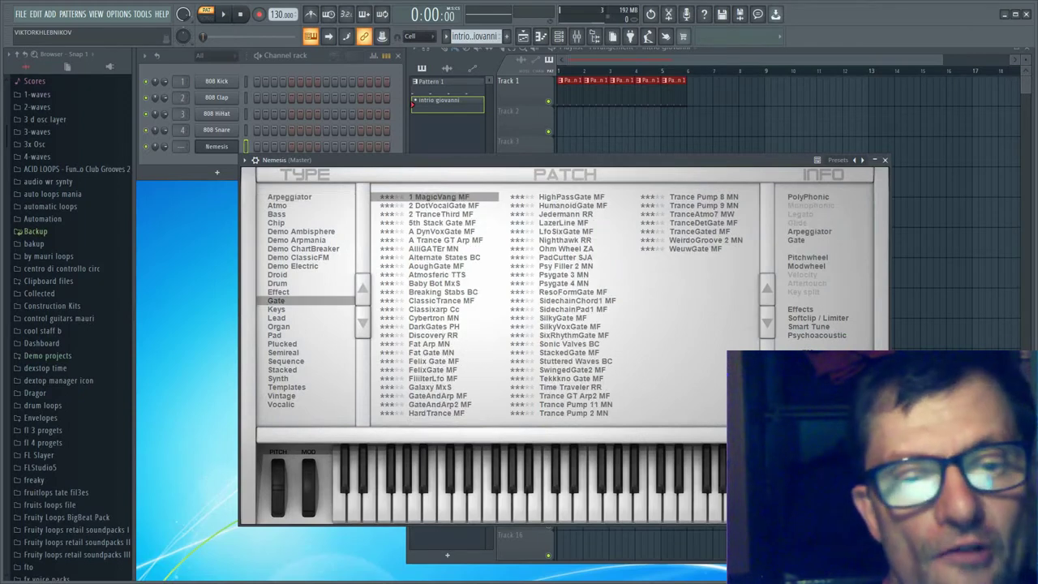
click(441, 301)
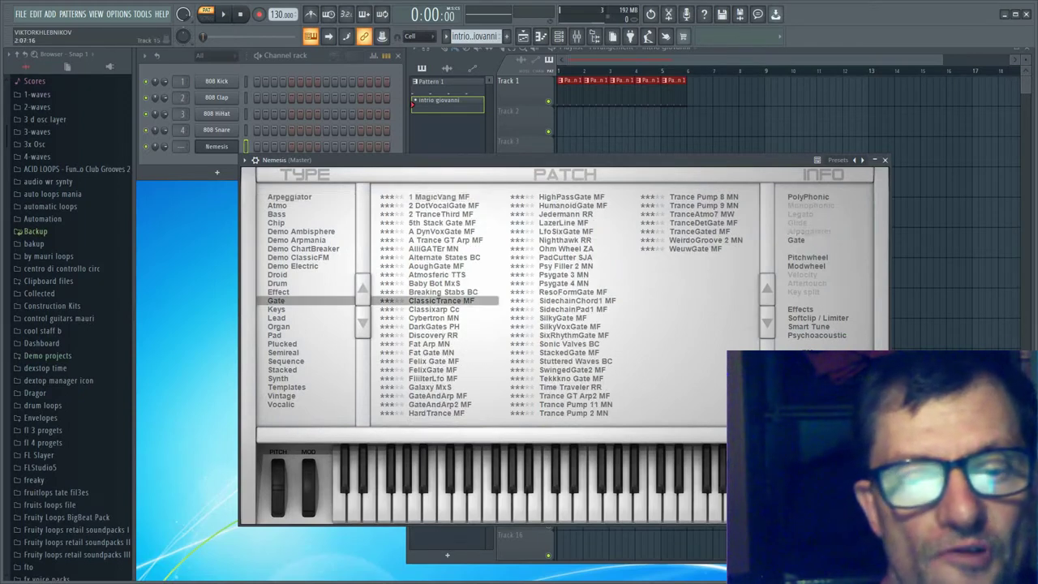
click(520, 512)
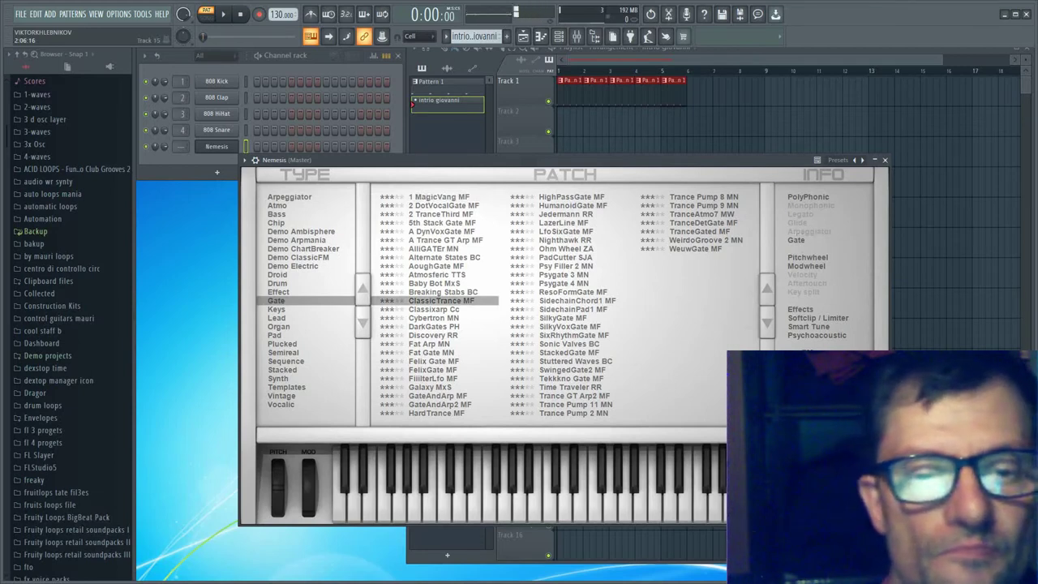
click(429, 388)
click(505, 509)
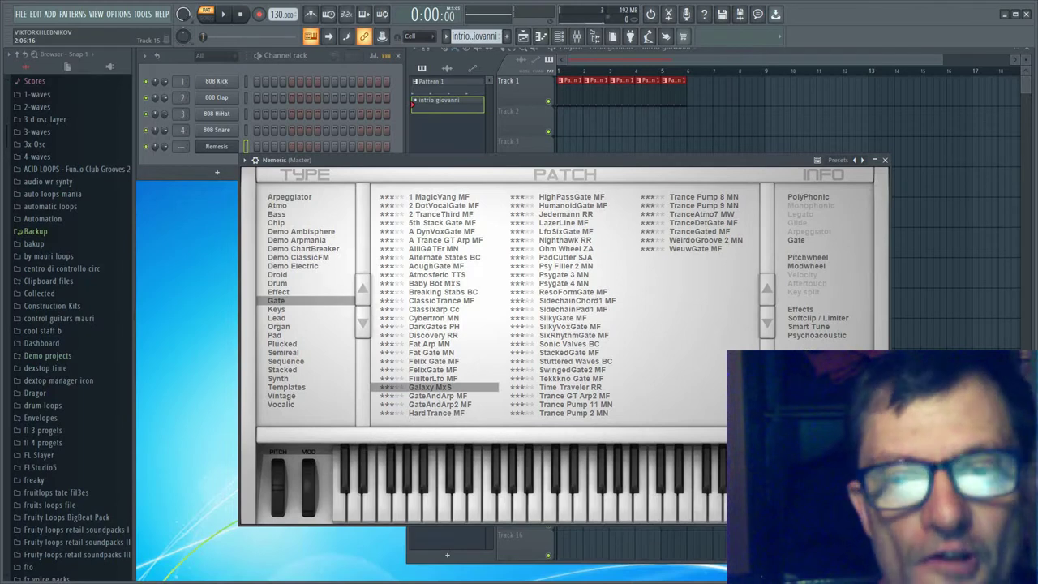
click(442, 223)
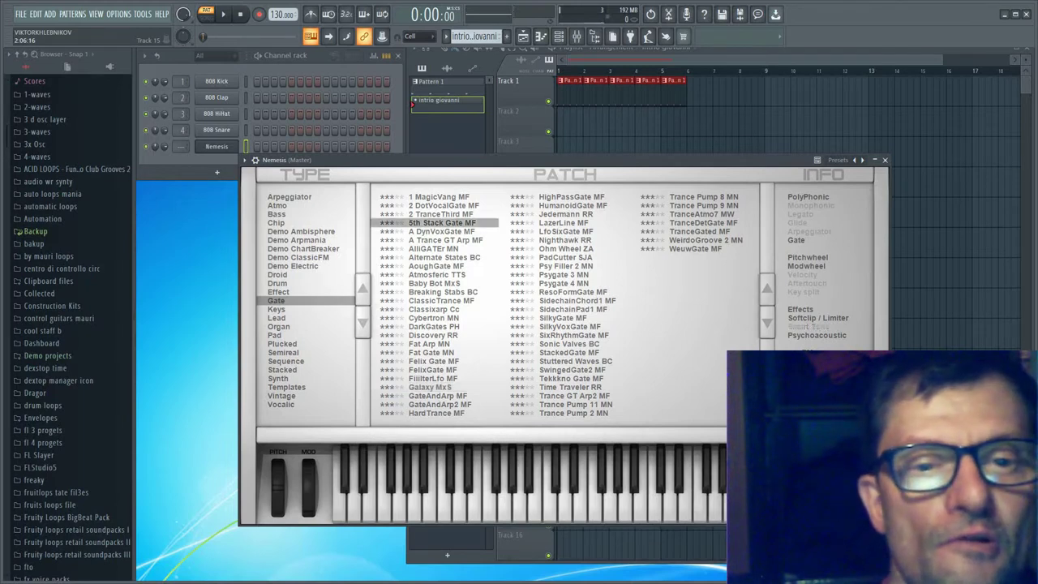
click(503, 509)
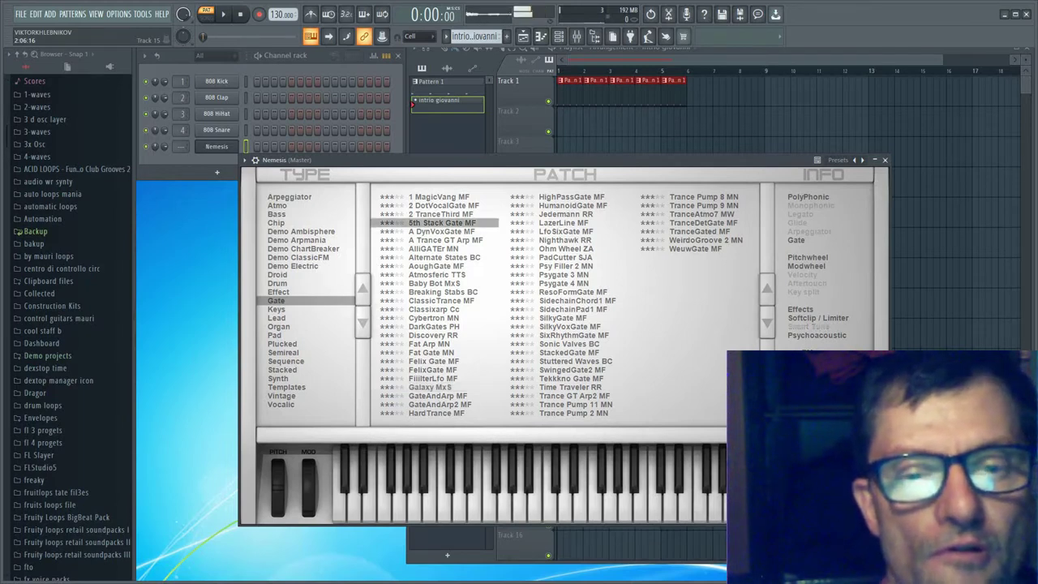
Load and audition the Gate patch SidechainChord1 MF, and open the piano roll for the Nemesis channel
click(577, 300)
click(520, 509)
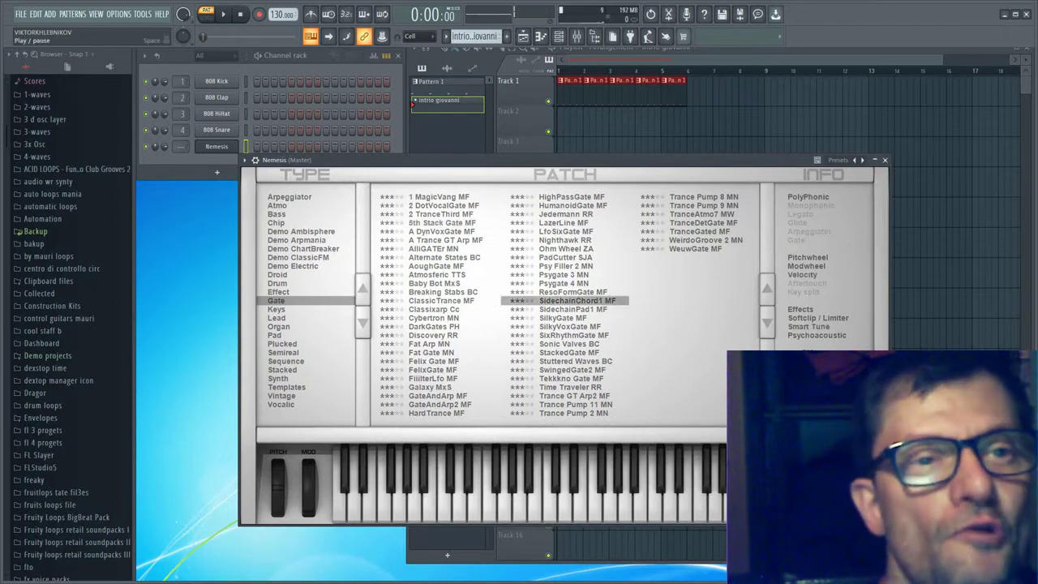
right_click(217, 147)
click(264, 146)
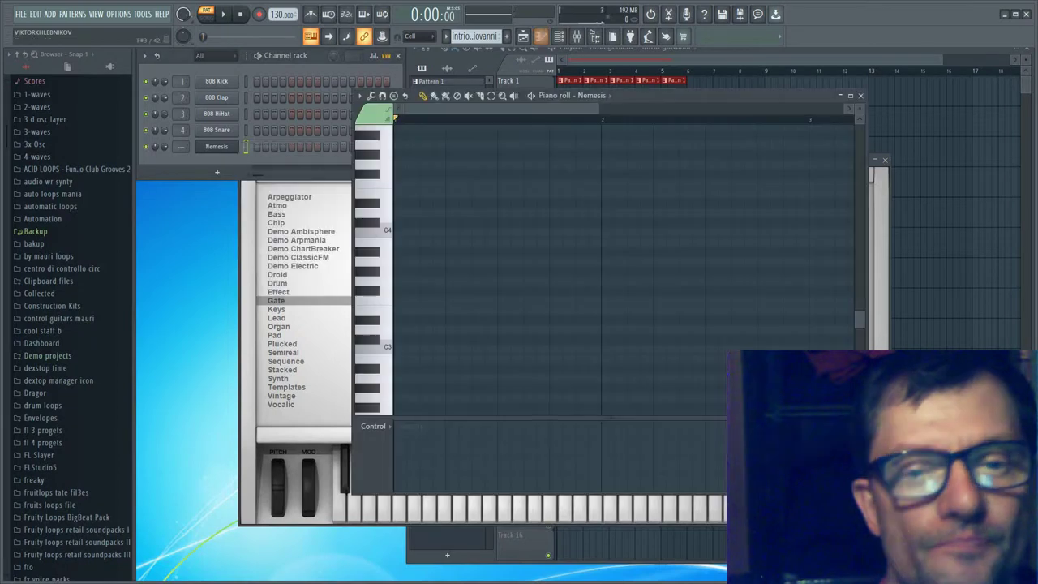
Draw a one-bar C5 note in bar 1 and a one-bar A4 note in bar 2, and play the pattern
scroll(373, 312, up, 4)
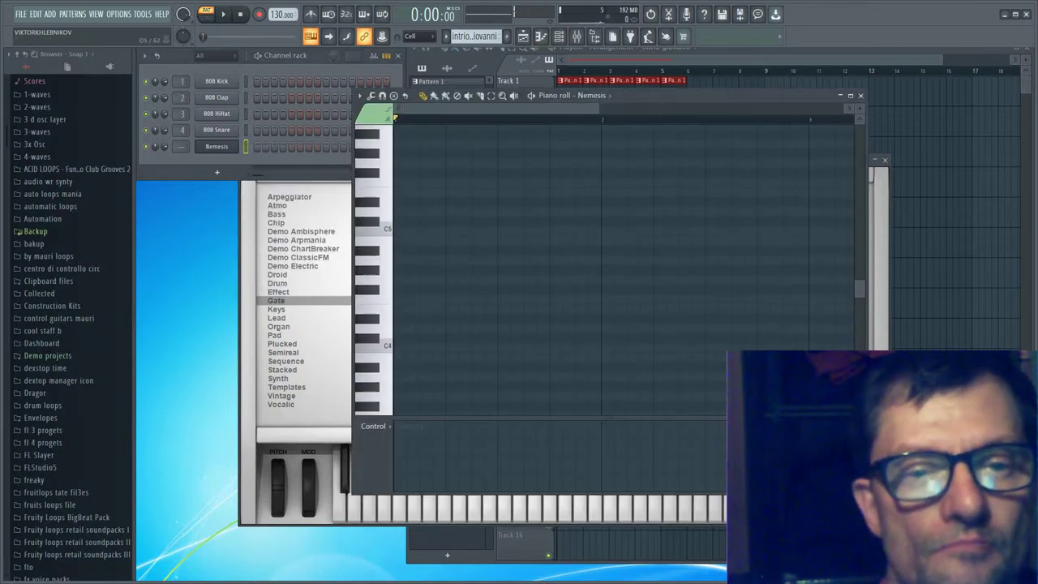
click(373, 232)
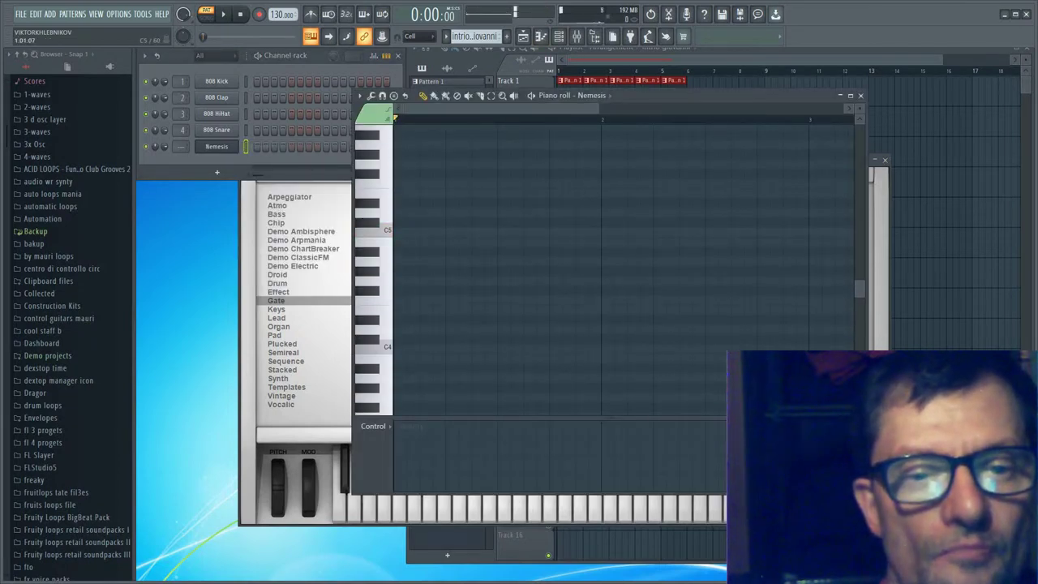
click(400, 232)
drag(418, 232, 601, 232)
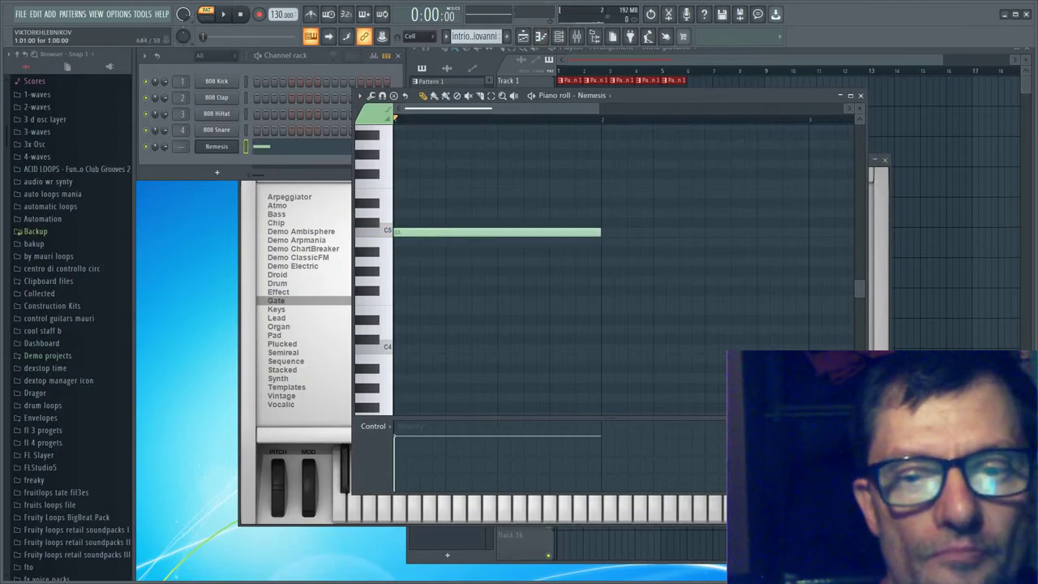
click(606, 261)
click(223, 14)
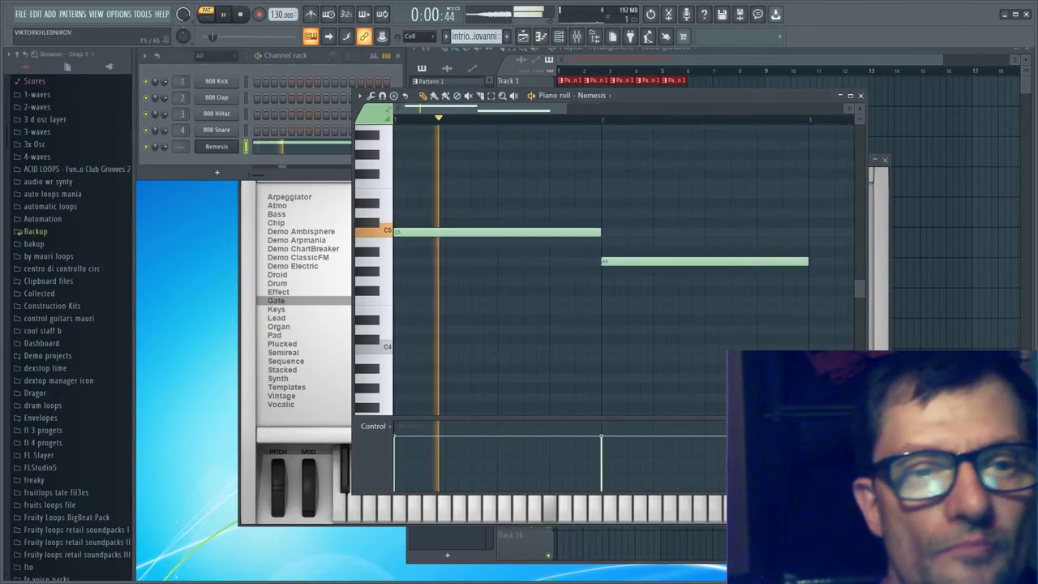
Add a one-bar G4 note in bar 3 and fill the 808 Clap channel every 4 steps
scroll(531, 119, down, 2)
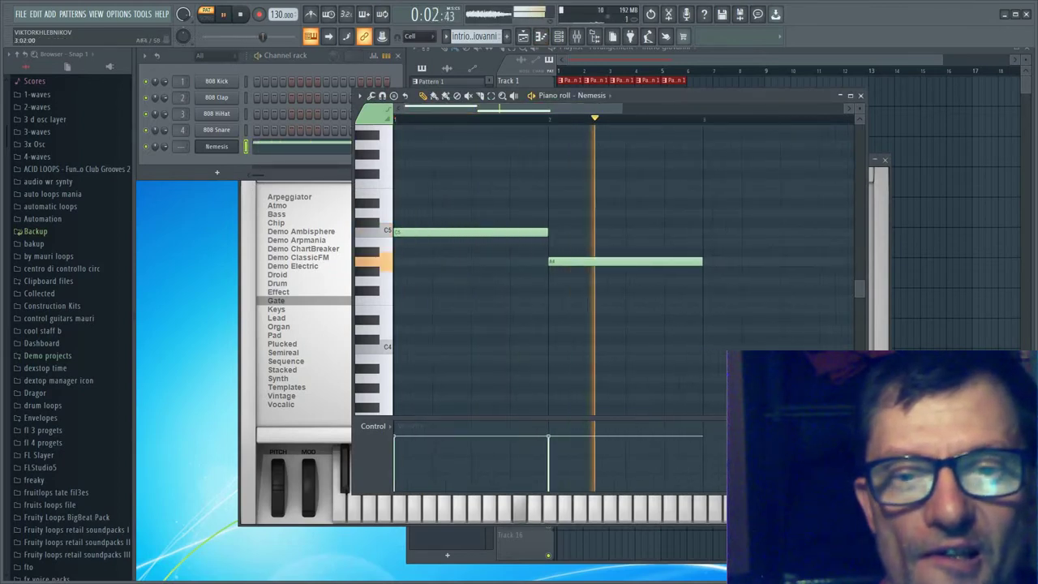
click(708, 281)
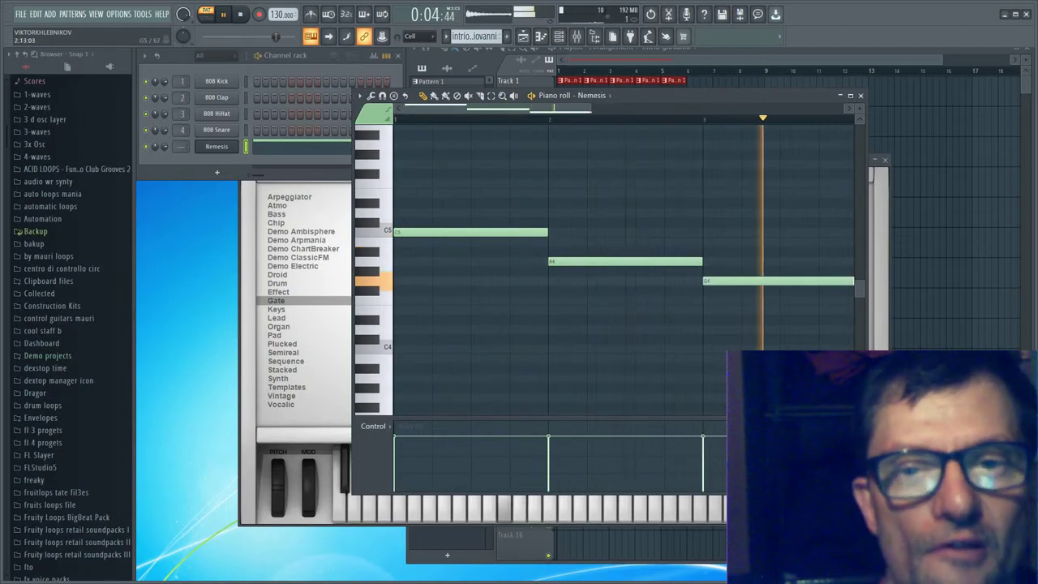
right_click(217, 98)
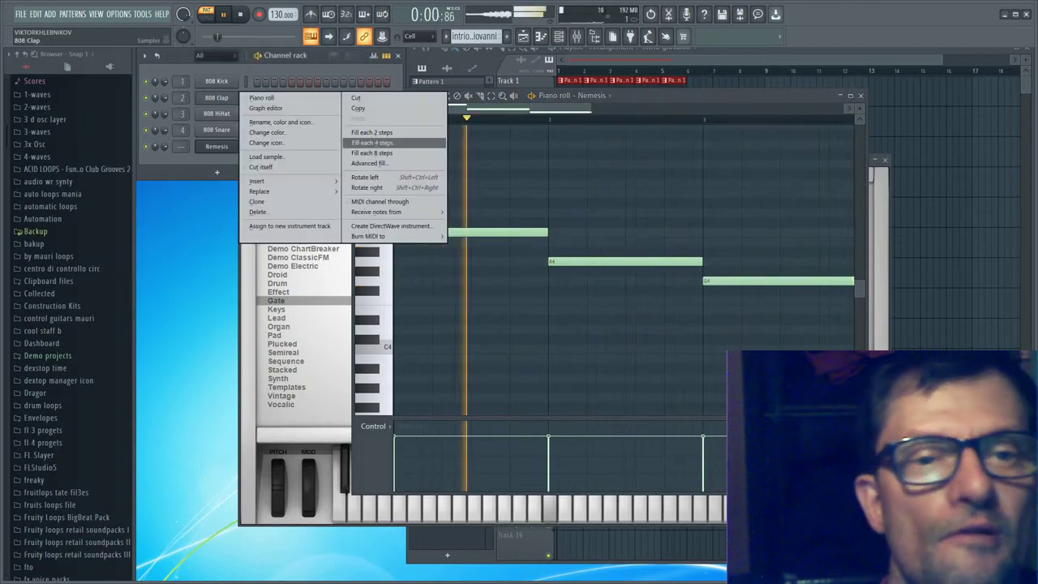
click(373, 144)
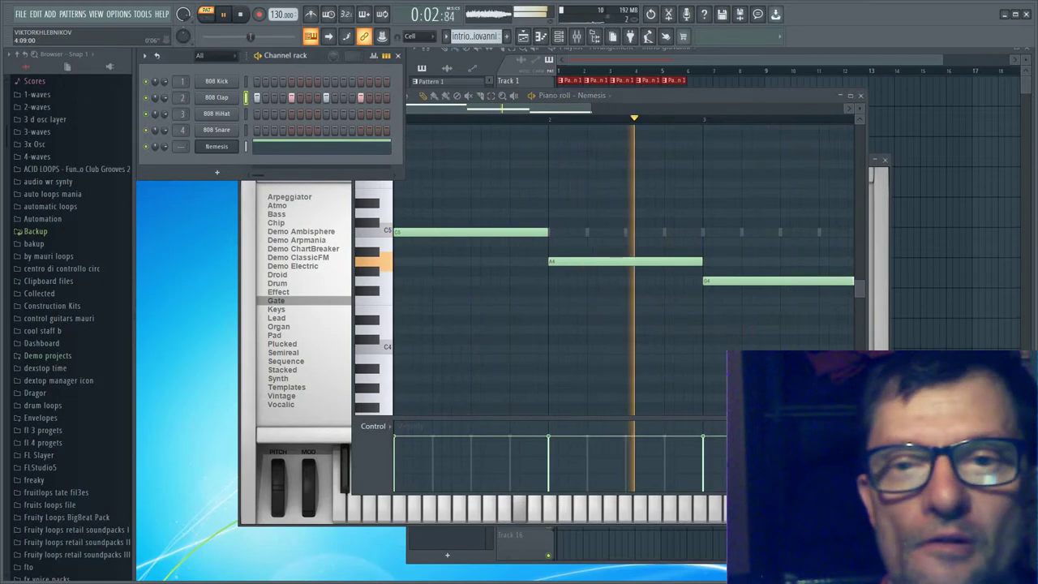
Place the intro pattern on Track 3 at bars 3 and 6, and switch playback to song mode
drag(623, 60, 657, 60)
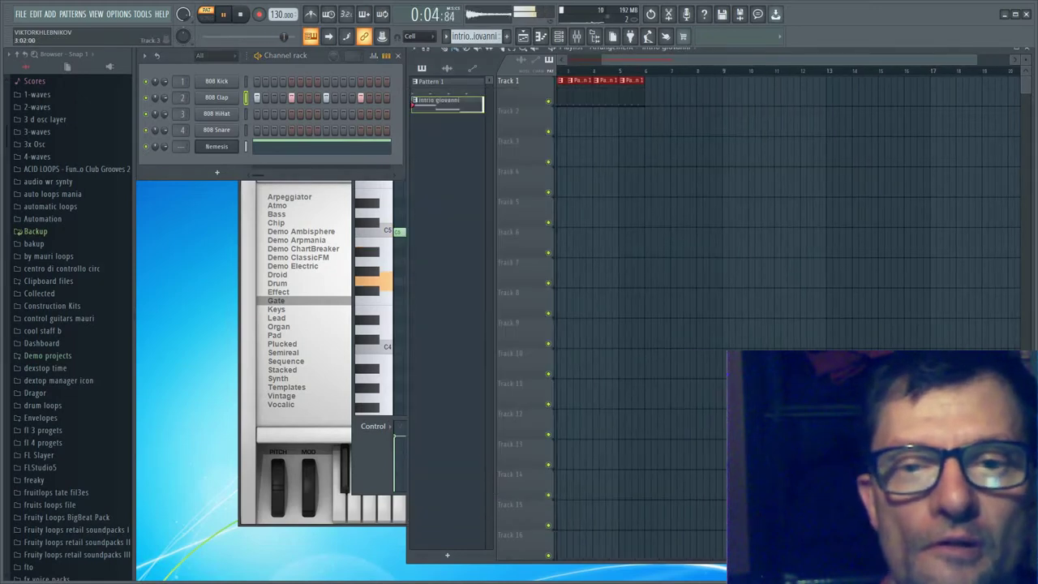
click(572, 152)
key(l)
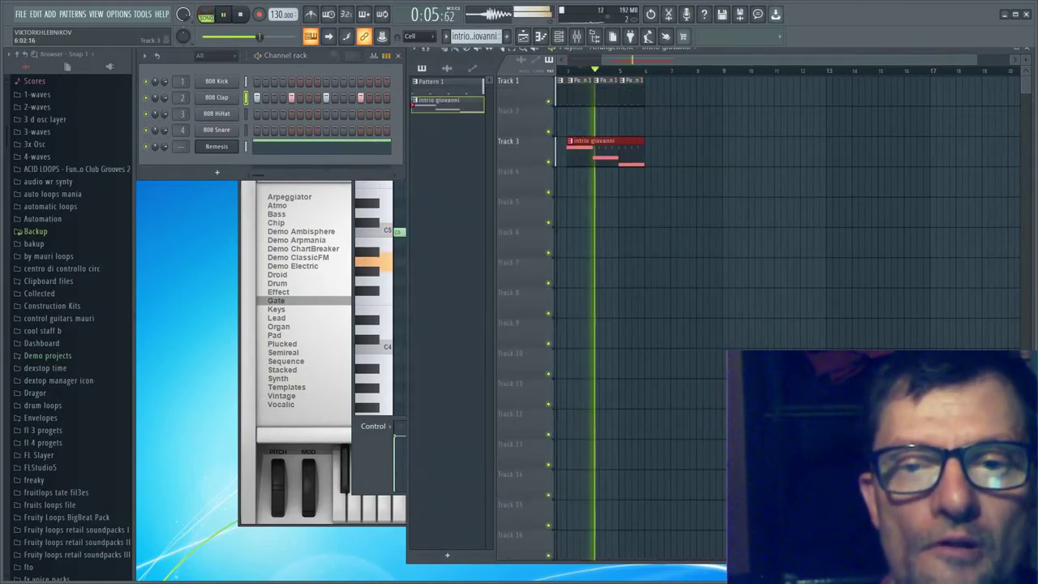
click(648, 152)
Extend the beat on Track 1 with copies of Pattern 1 from bar 6 through bar 9
click(625, 91)
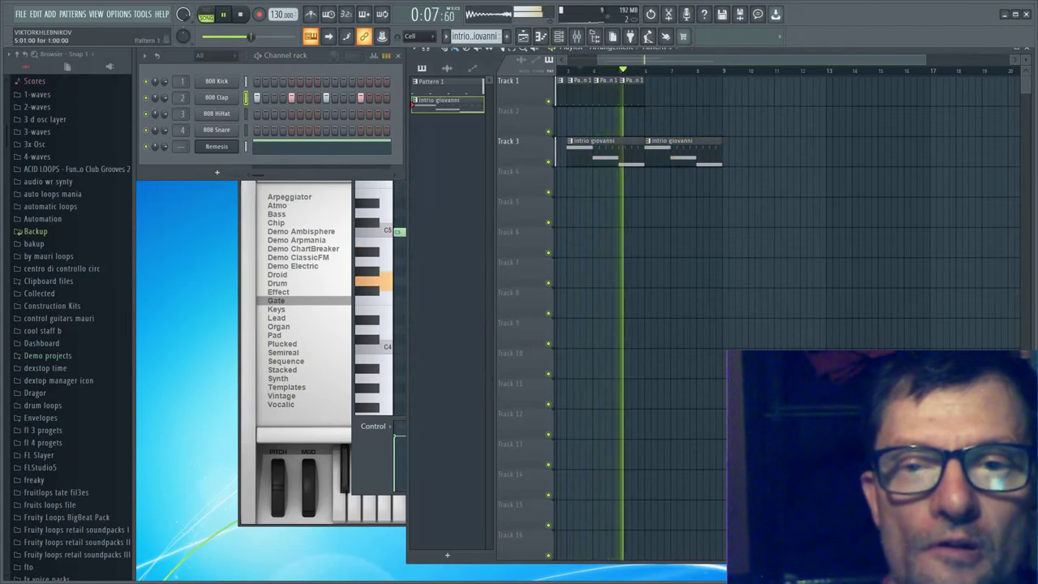
drag(651, 91, 707, 91)
click(735, 93)
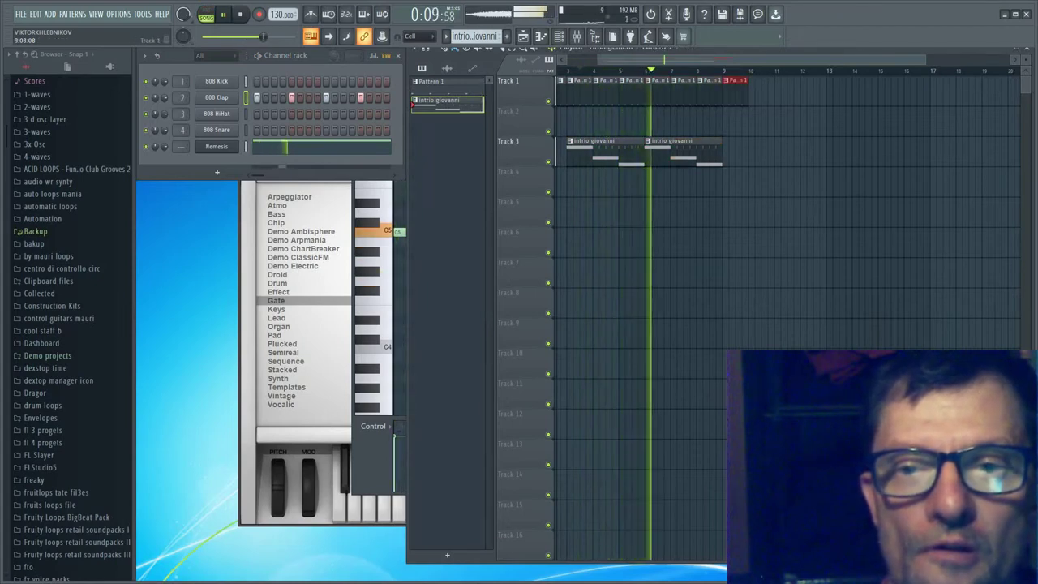
Place a third copy of the intro pattern on Track 3 at bar 9, and stop playback
click(697, 152)
click(735, 152)
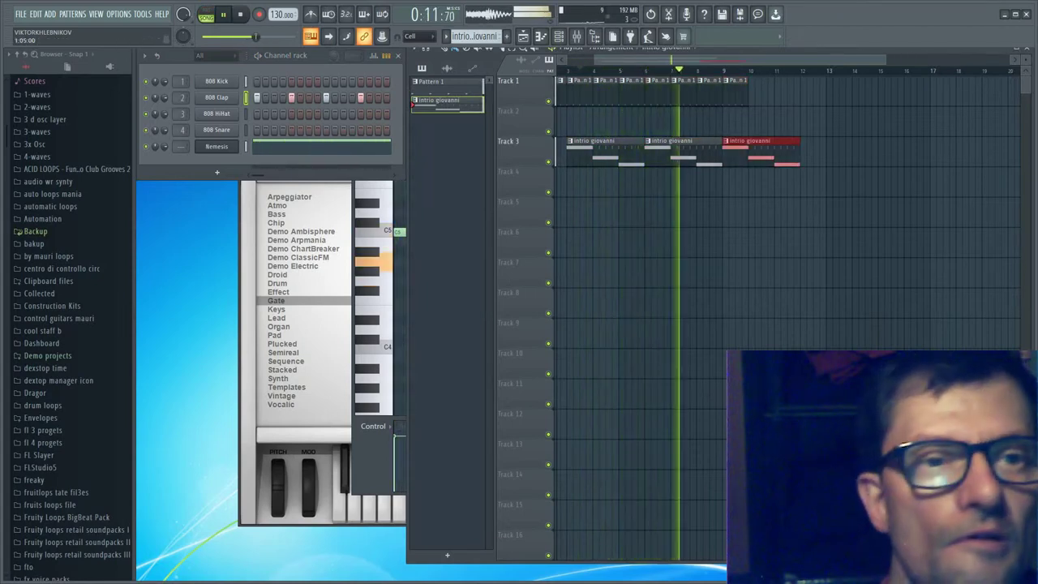
key(space)
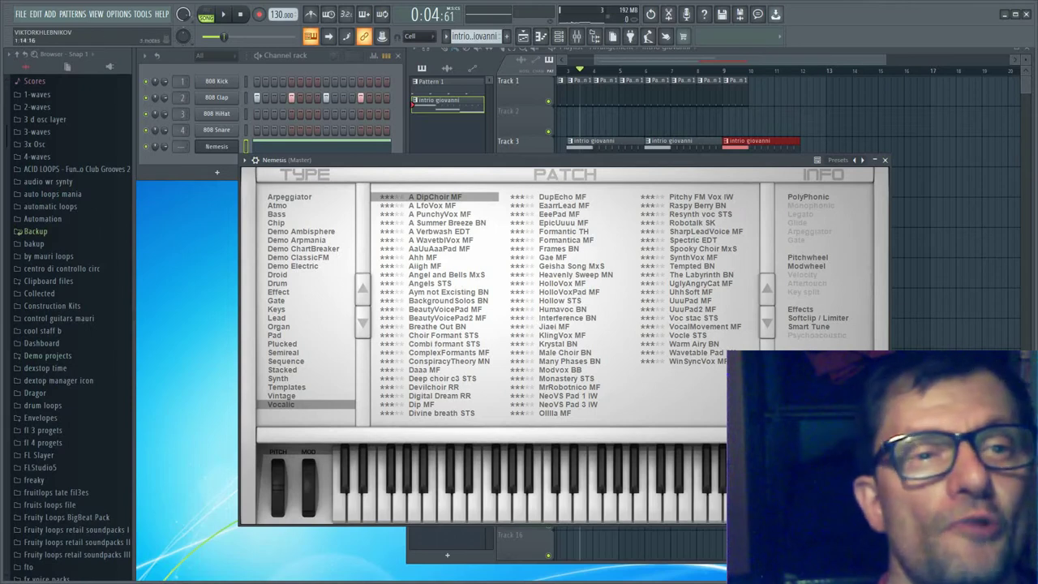
Open the Nemesis piano roll to review the whole melody, and reposition its window
click(364, 146)
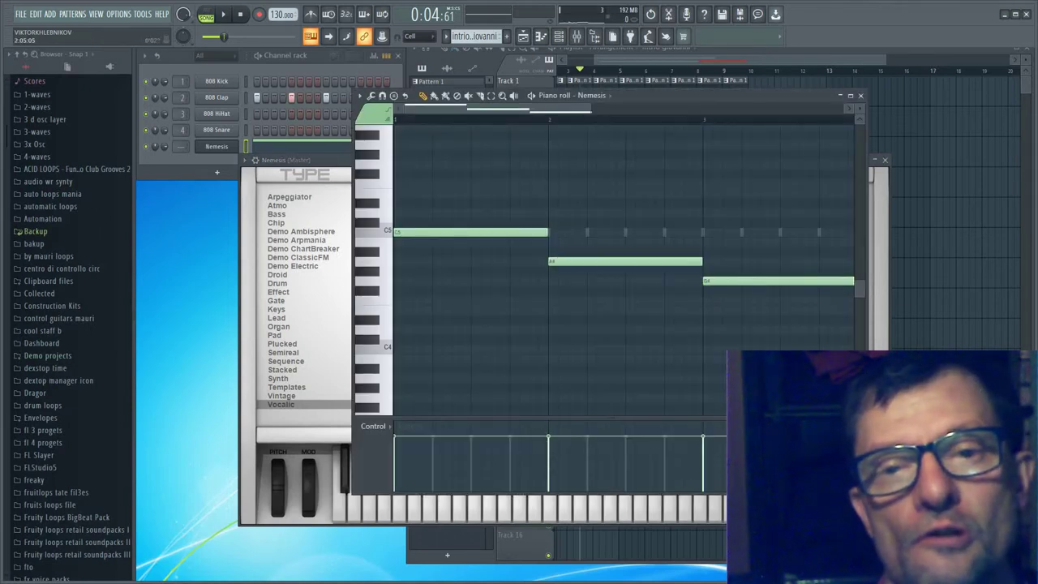
drag(590, 109, 649, 109)
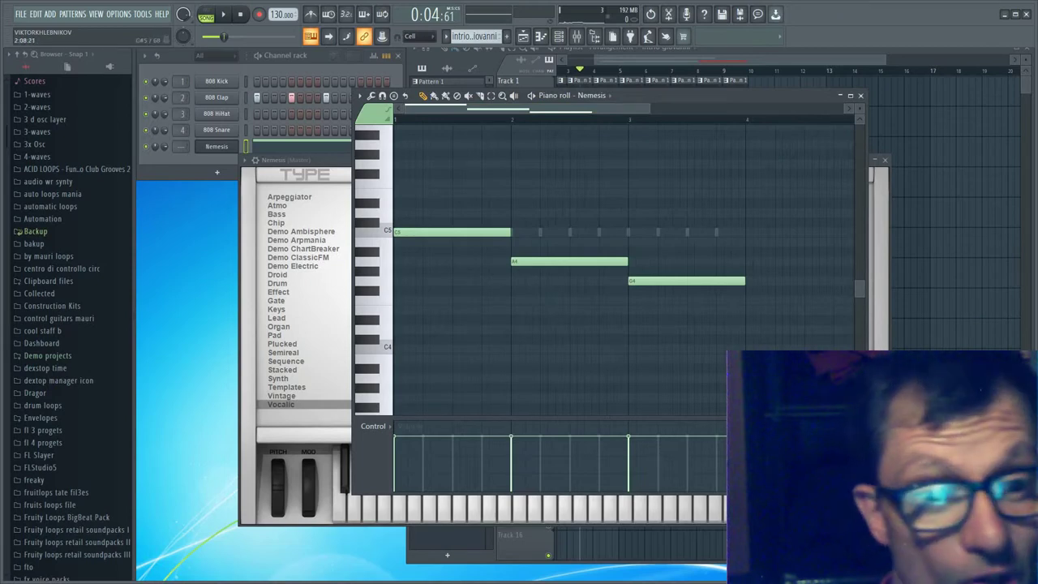
drag(648, 96, 684, 116)
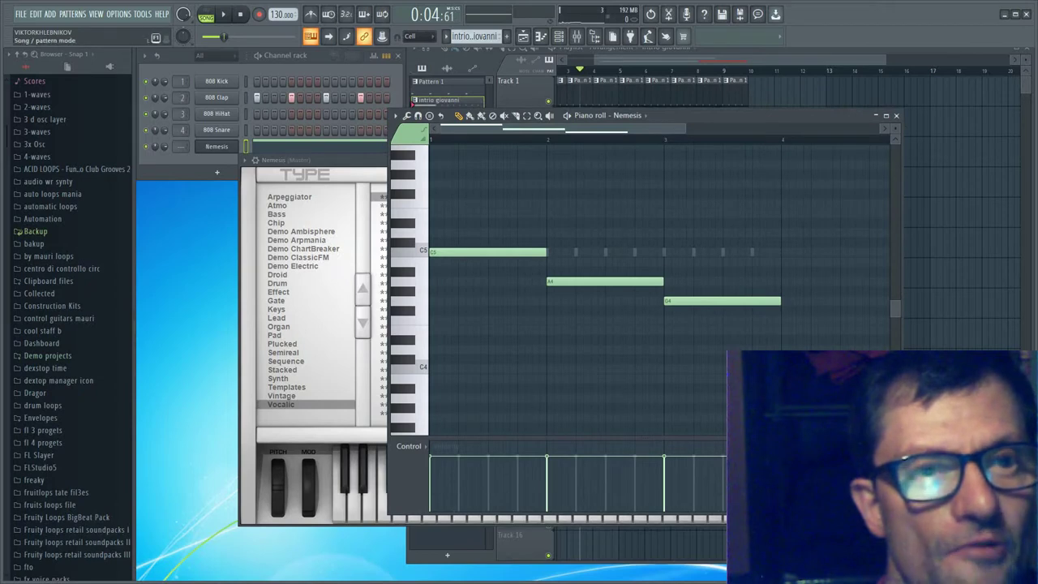
Play the song and load the Vocalic patch A LfoVox MF in Nemesis
key(space)
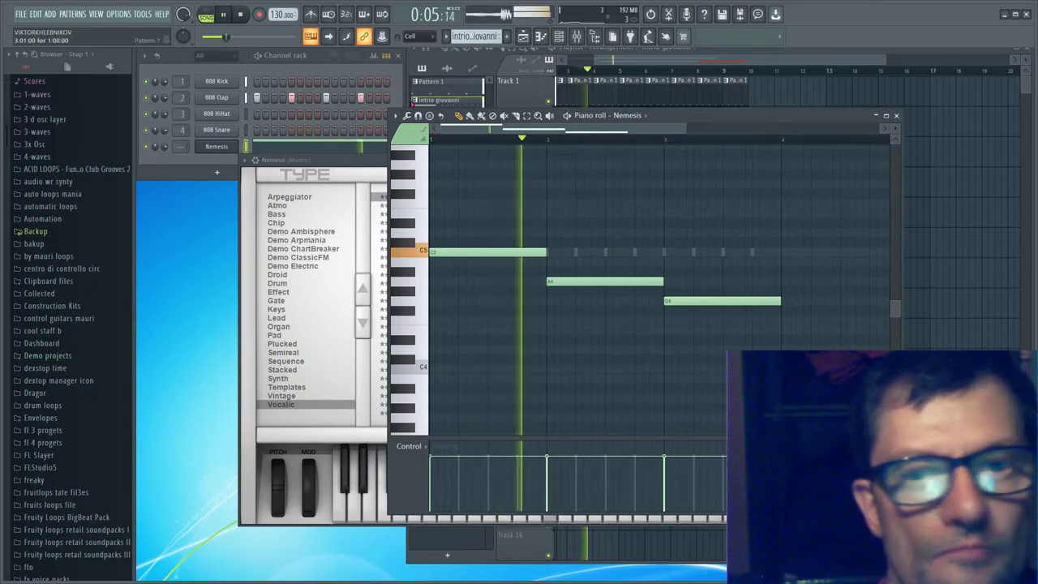
key(F5)
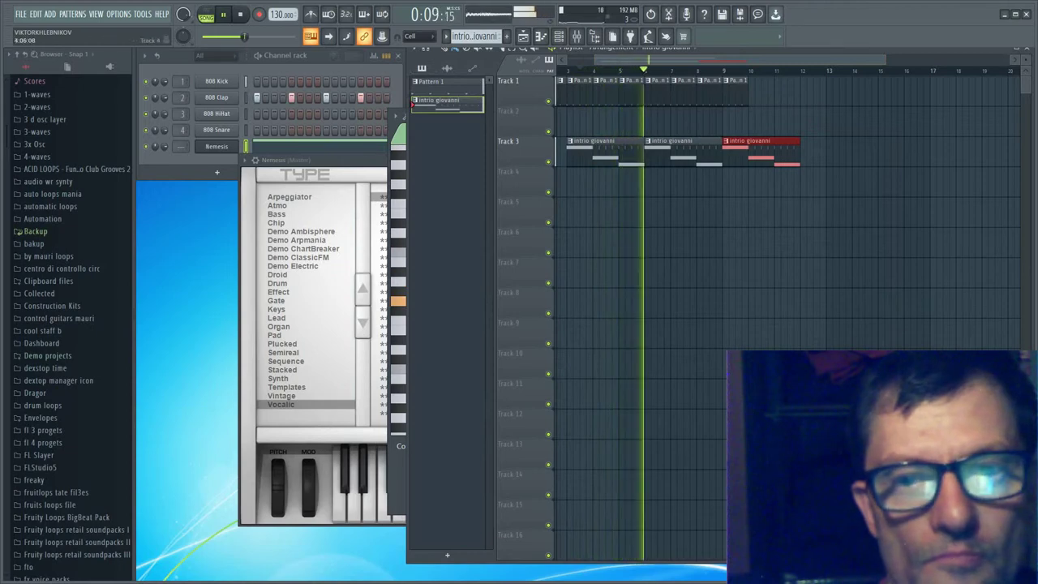
click(216, 146)
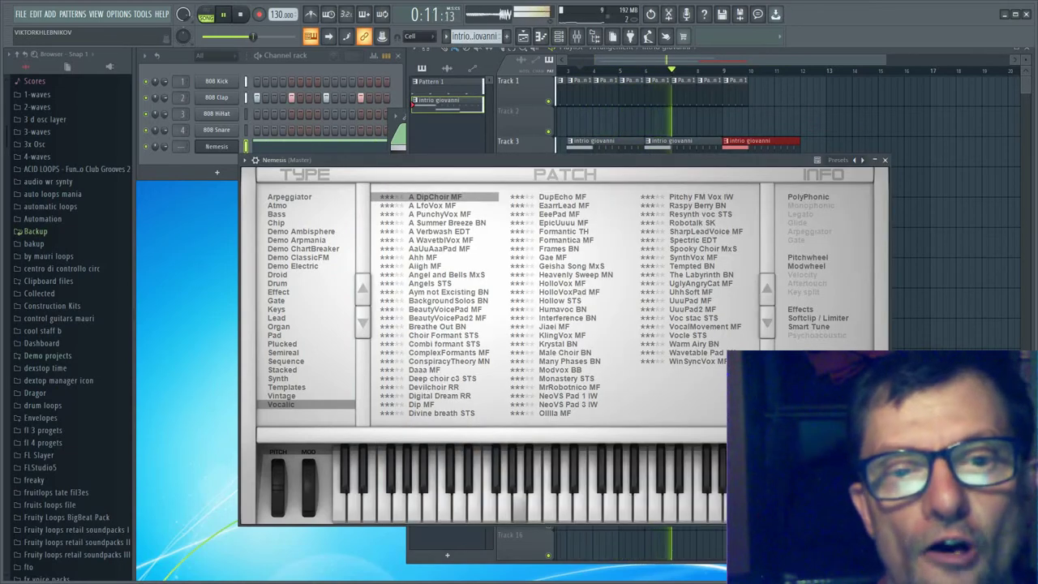
click(432, 205)
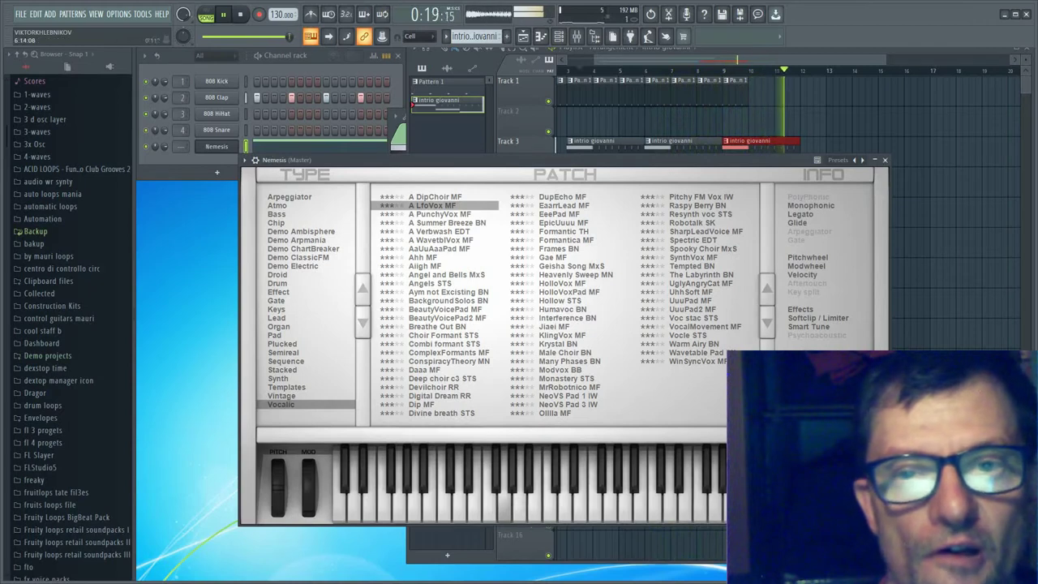
Delete the Pattern 1 clips in bars 1 and 2 of Track 1
drag(683, 60, 652, 60)
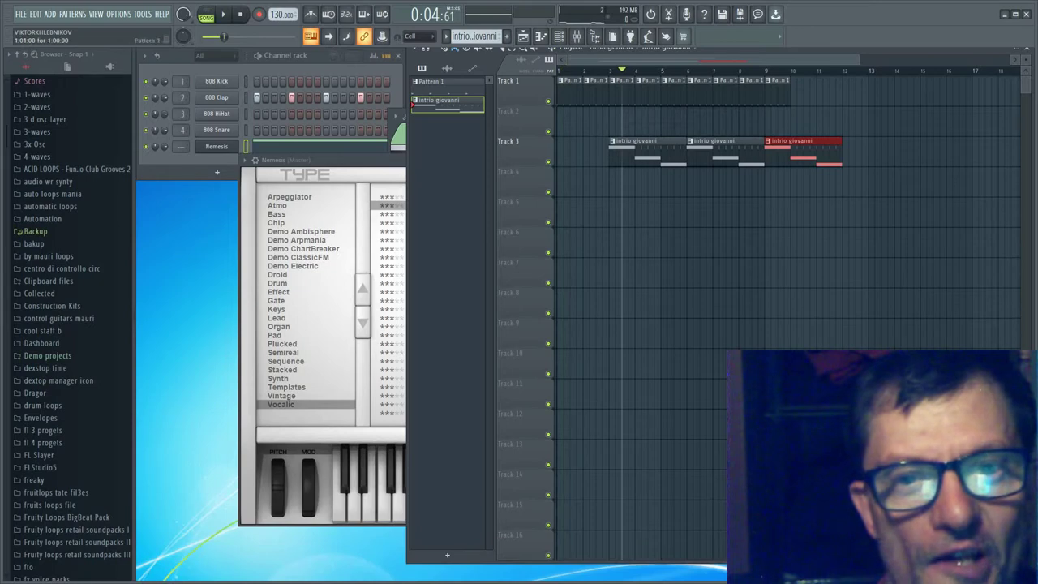
right_click(570, 91)
right_click(597, 91)
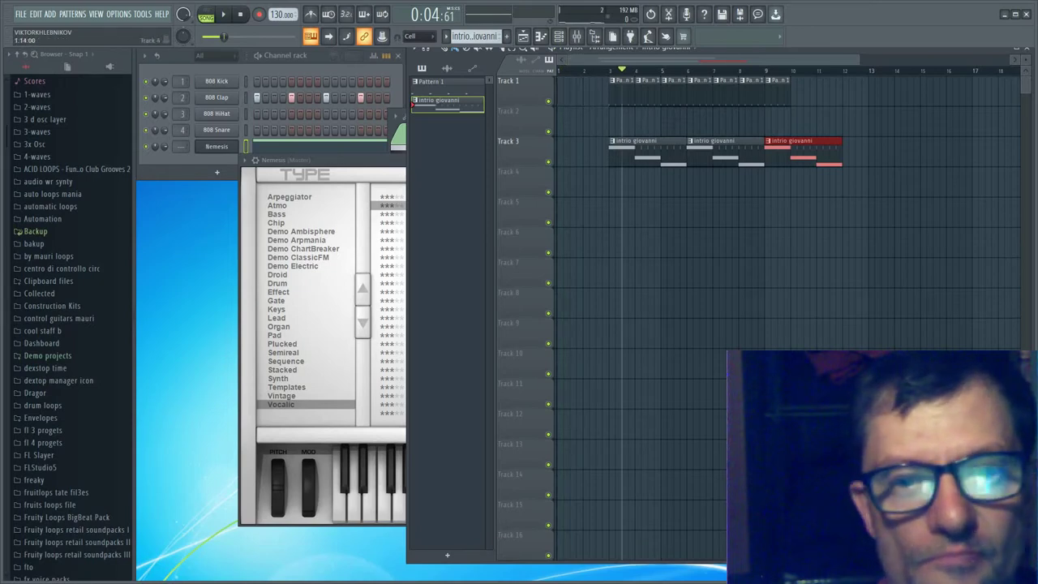
Place an intro pattern clip at bar 1 of Track 5 and move the three Track 3 clips directly behind it
click(578, 211)
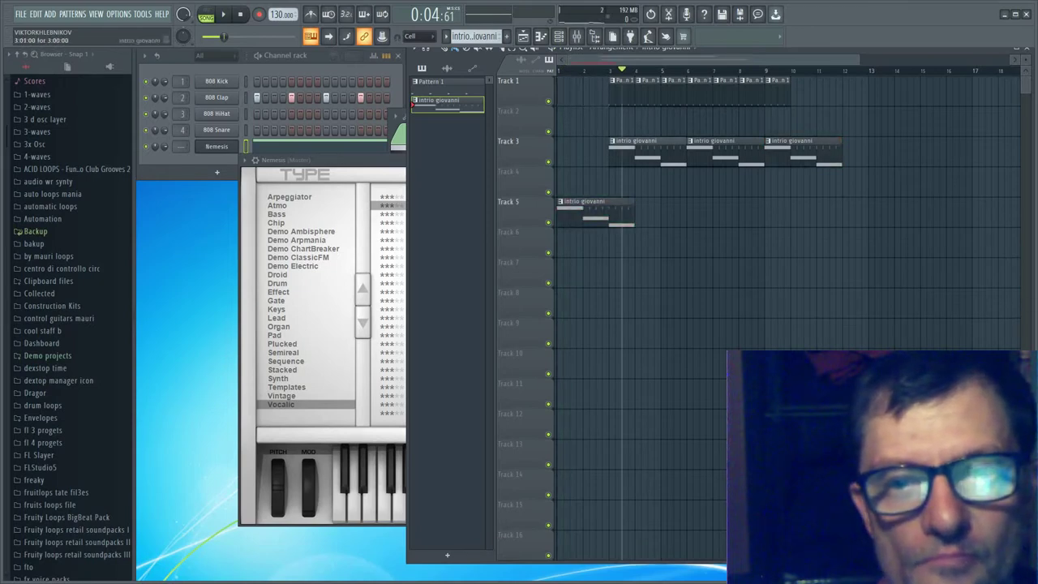
drag(636, 152, 662, 212)
drag(715, 152, 741, 212)
drag(793, 152, 829, 203)
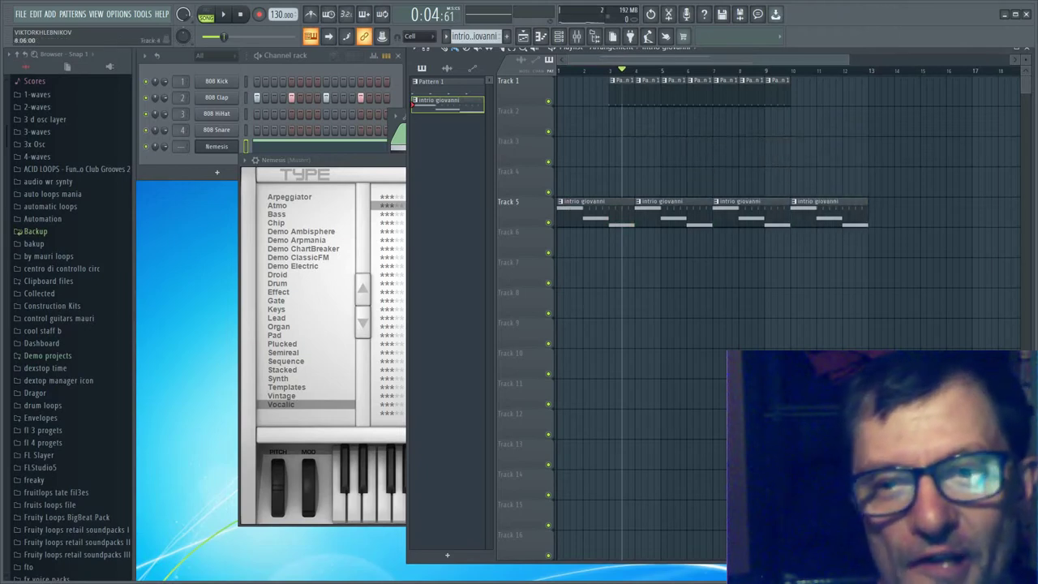
Play the song from the start and raise the 808 Kick's volume in its levels adjustment settings
click(241, 15)
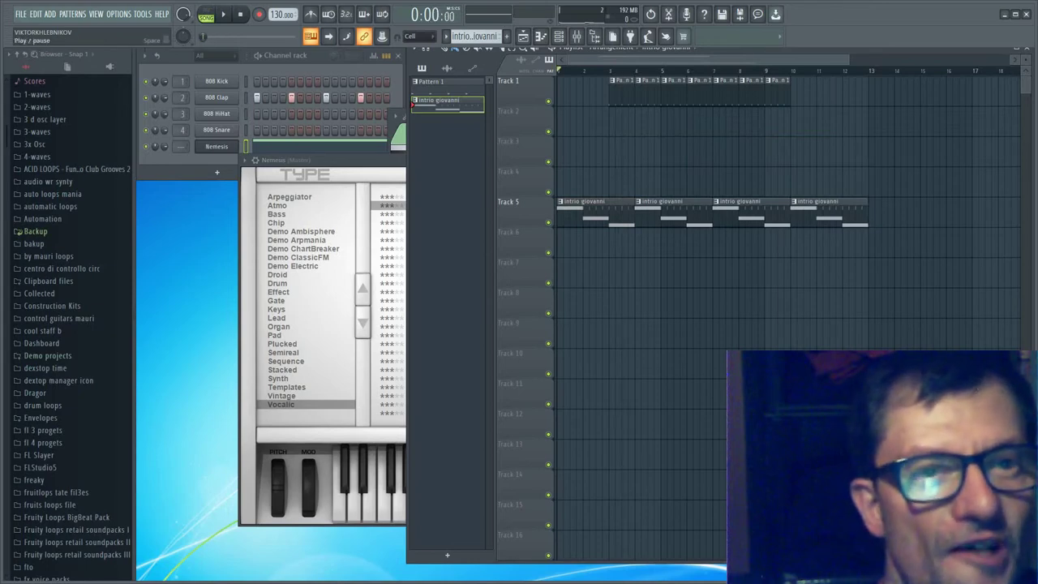
click(223, 14)
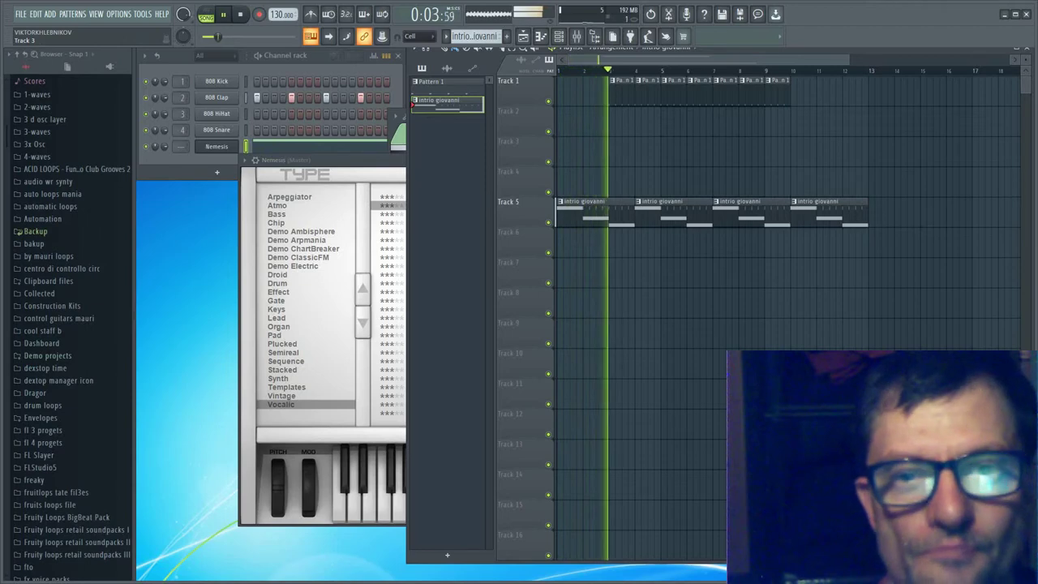
click(216, 81)
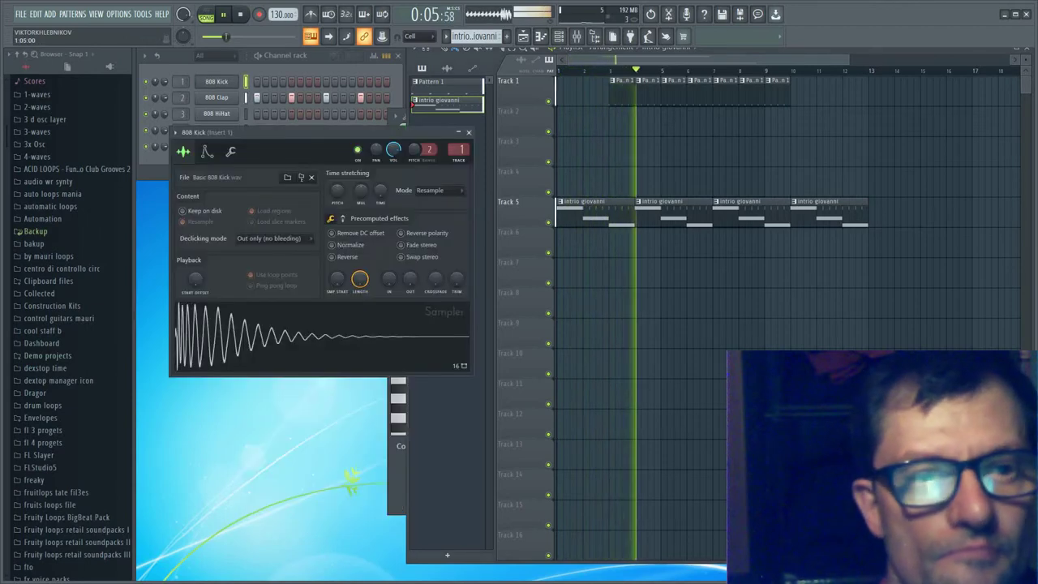
click(231, 151)
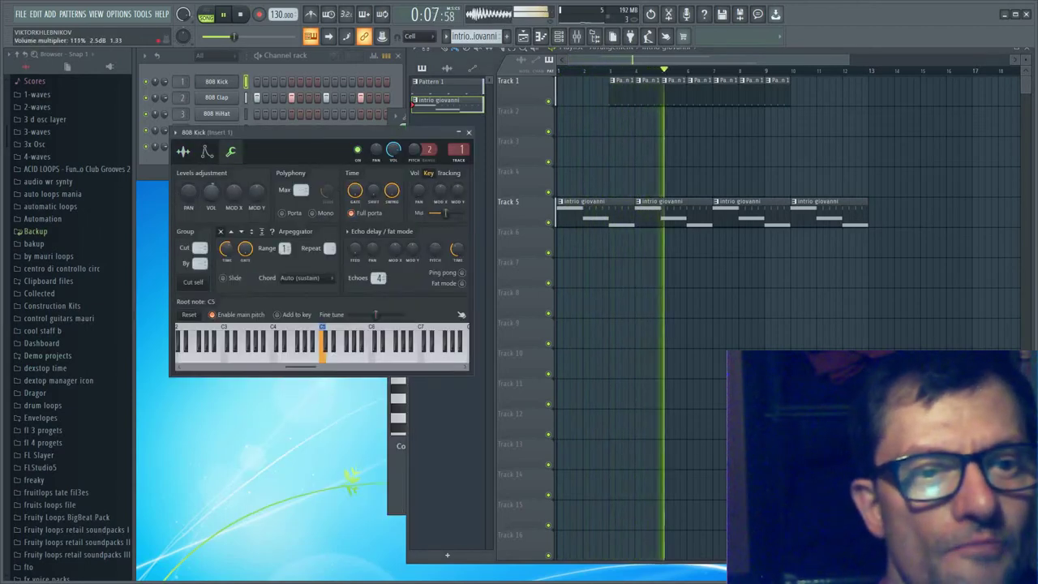
drag(211, 192, 211, 169)
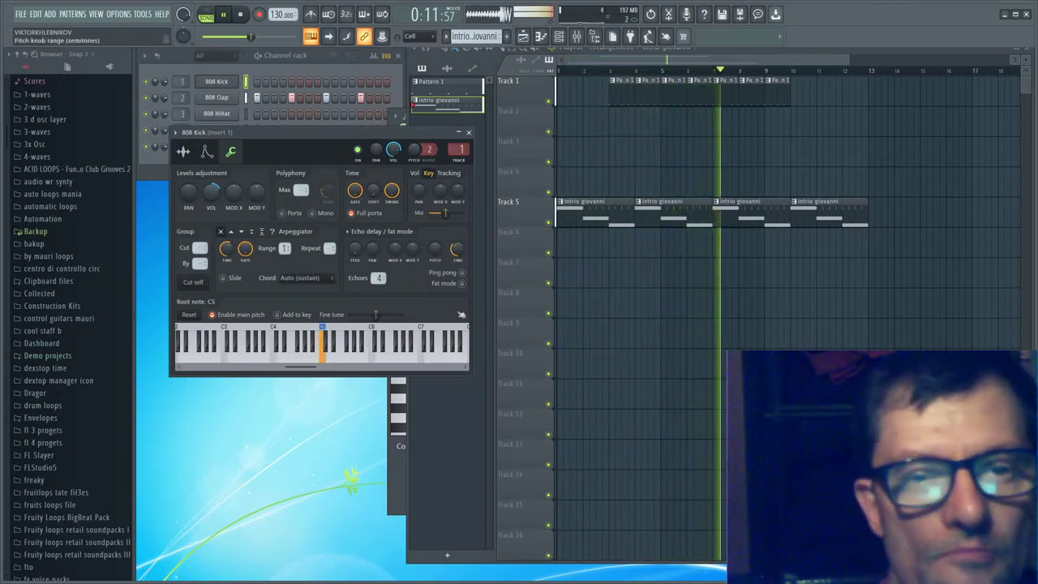
click(469, 132)
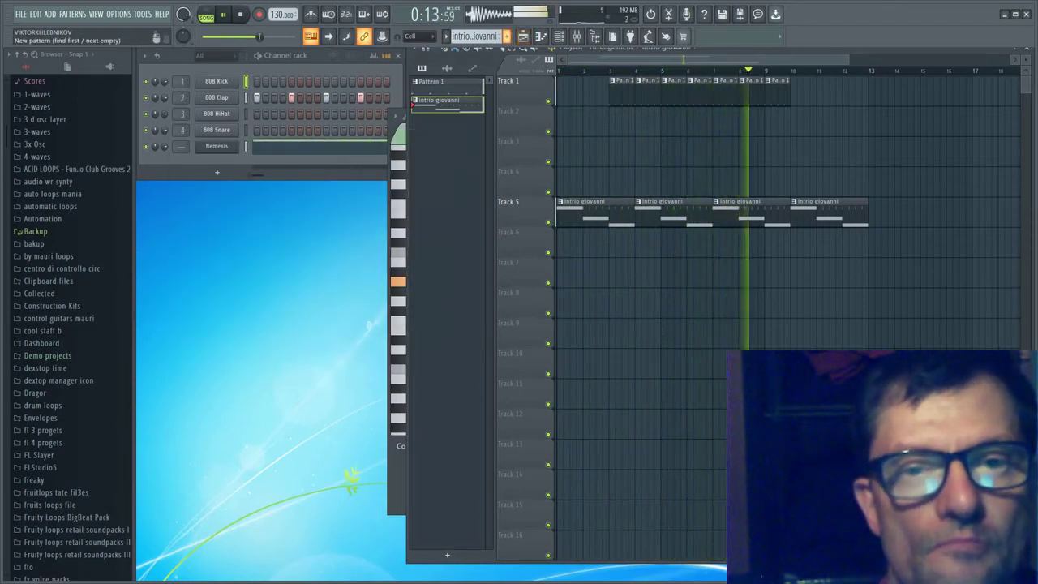
Create a new pattern named "yy"
click(506, 37)
text(yy)
key(Return)
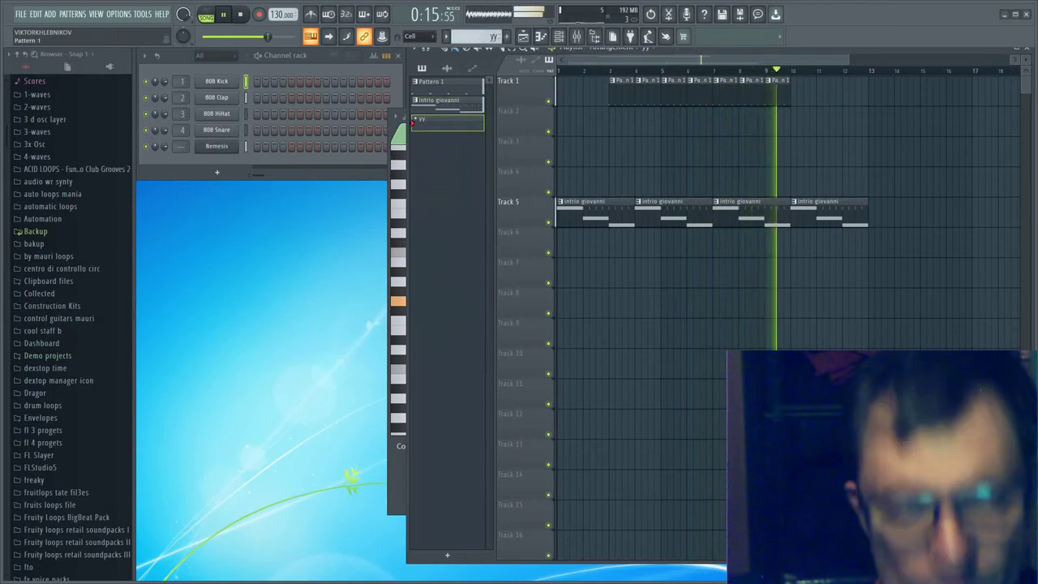
Stop playback, clone the Nemesis channel and open the clone's patch browser
click(240, 13)
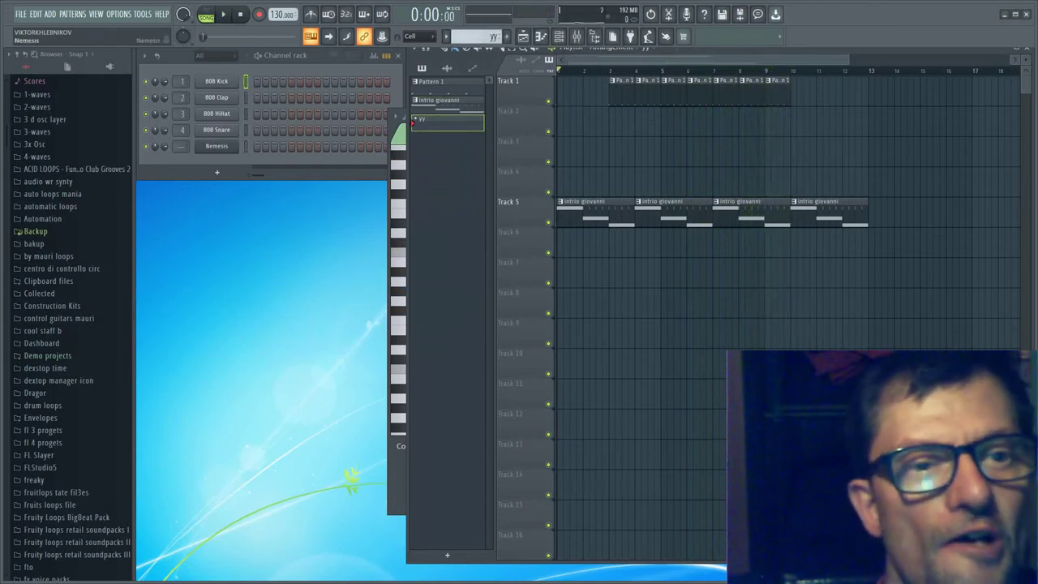
right_click(236, 144)
click(258, 240)
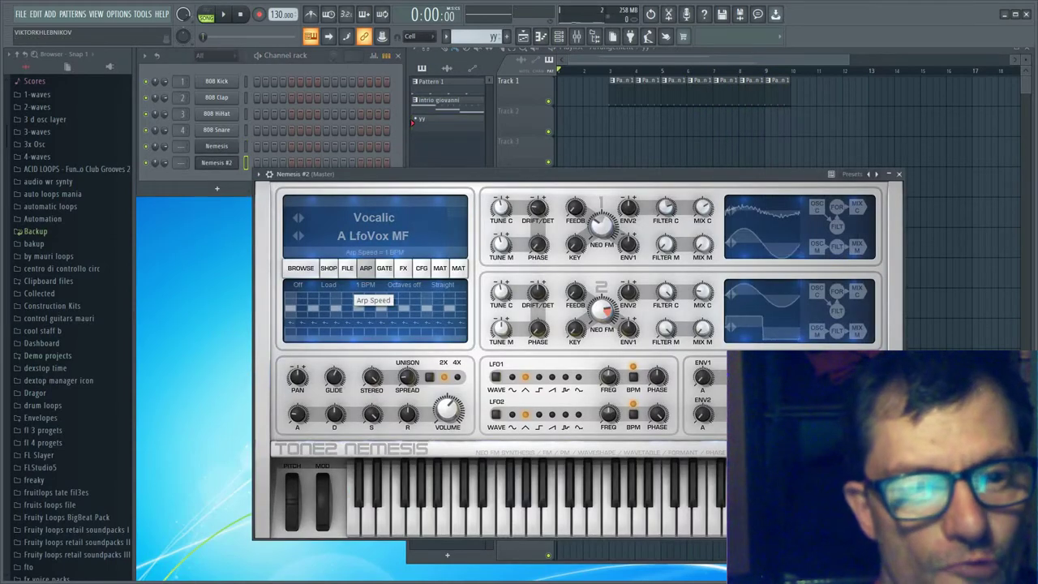
click(300, 267)
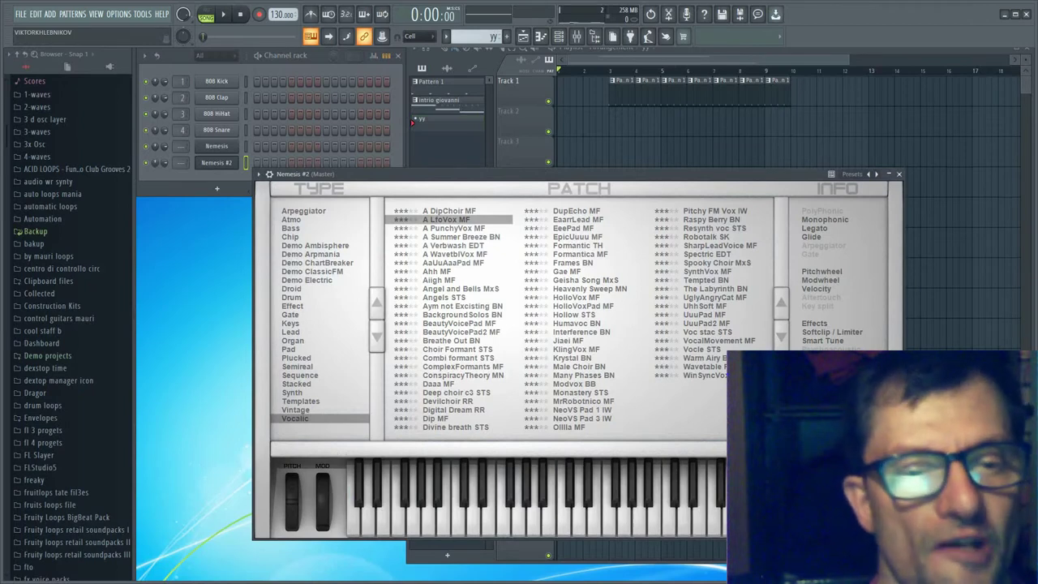
Audition Sequence patches in the cloned Nemesis, including A Happyquence MxS, and load Alternate EDT
click(300, 375)
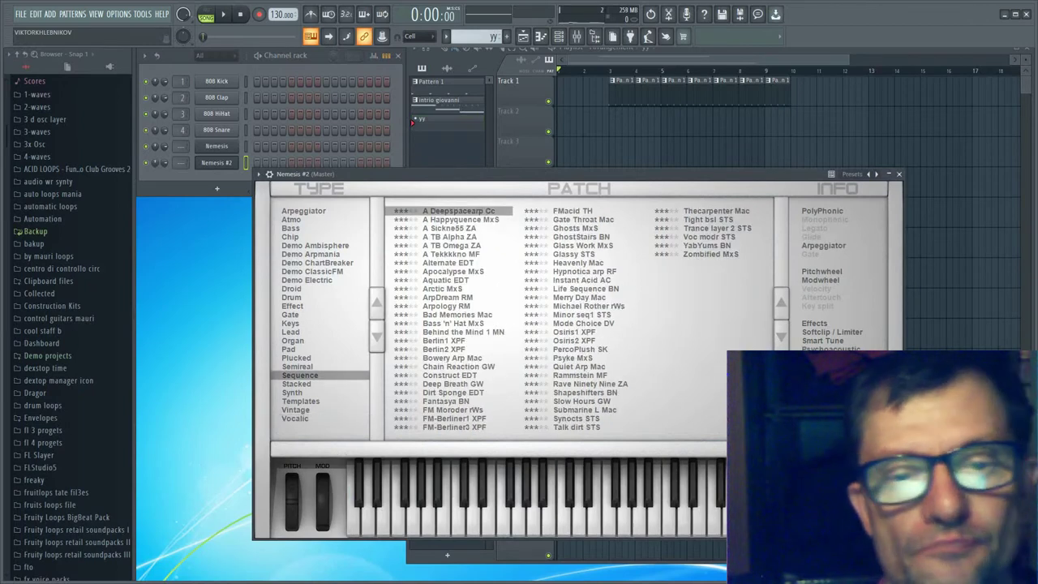
click(460, 220)
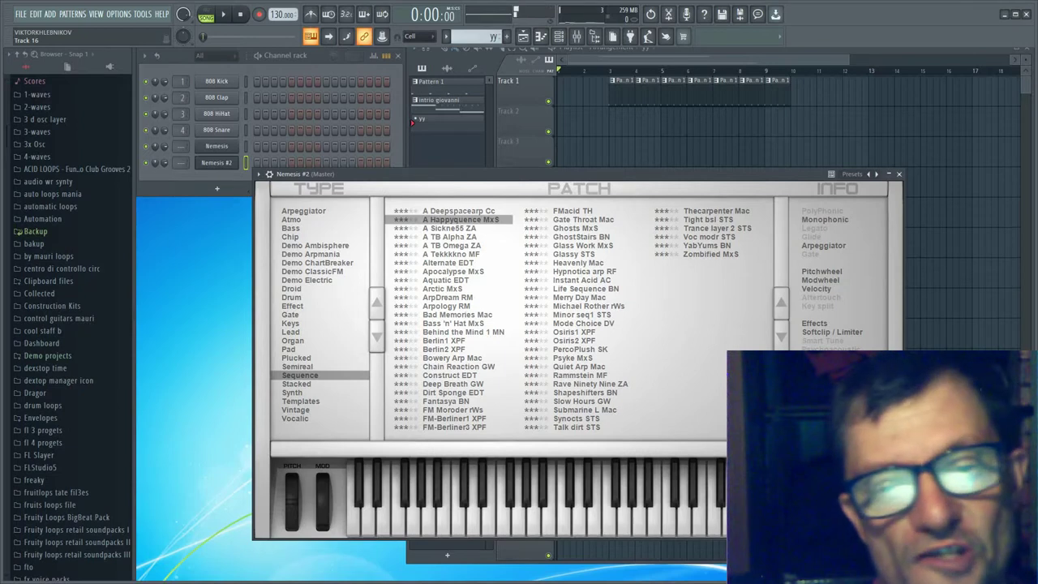
click(448, 263)
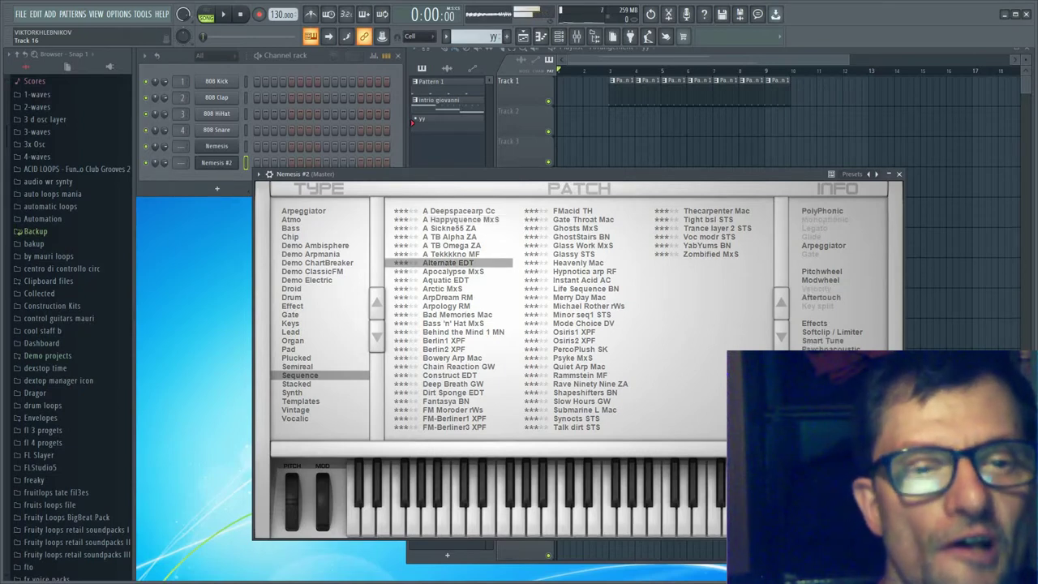
In the Nemesis #2 piano roll, draw one-bar notes G4, F#4 and G#4 in bars 1, 2 and 3
right_click(234, 162)
click(261, 162)
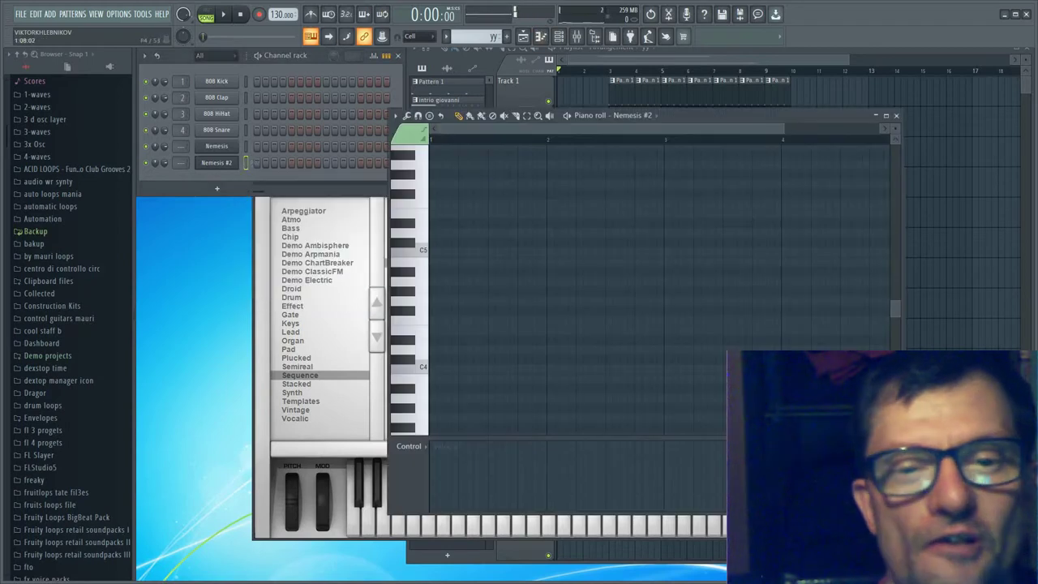
click(419, 249)
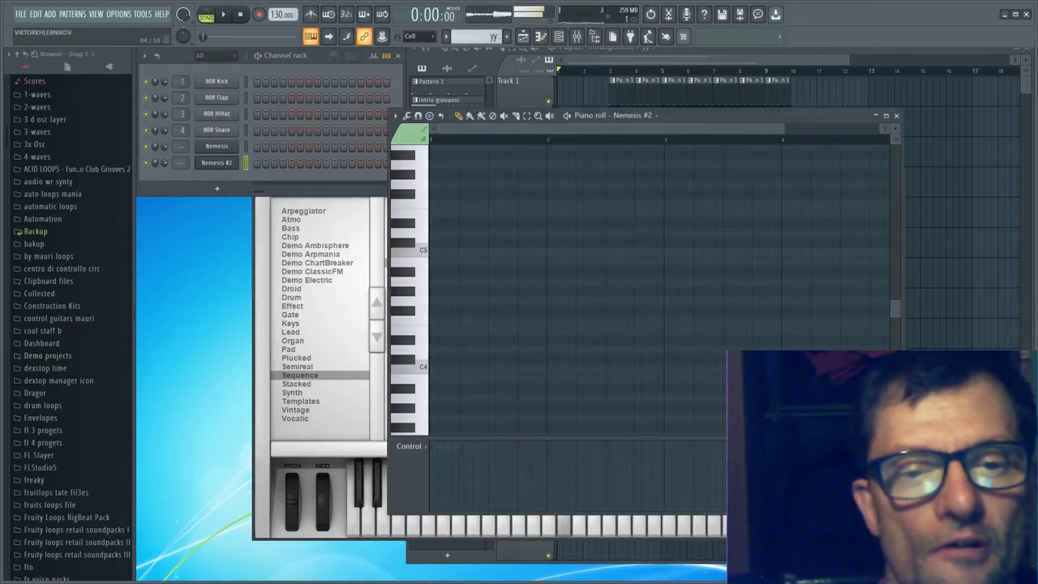
click(419, 302)
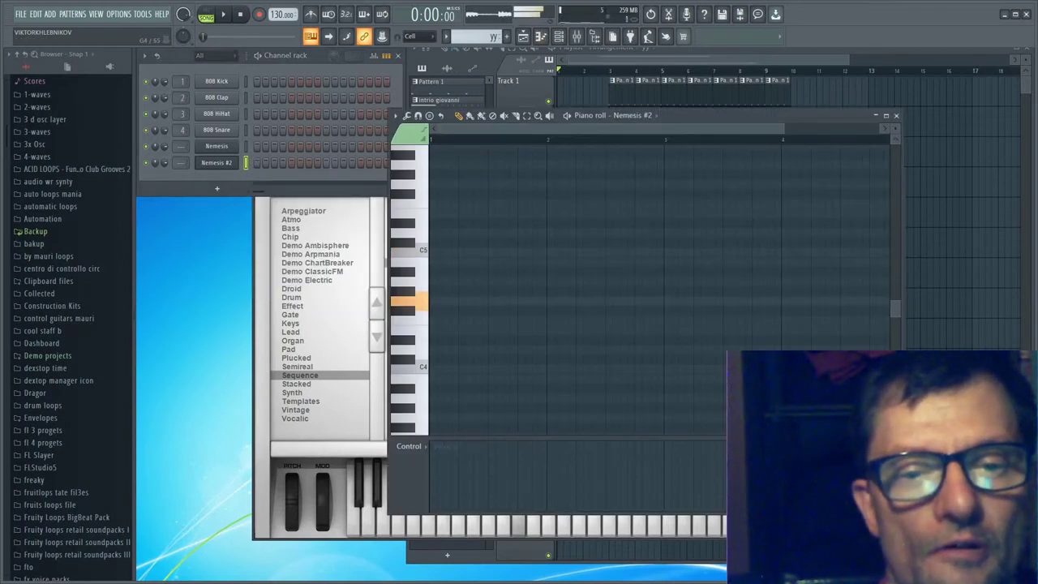
click(433, 301)
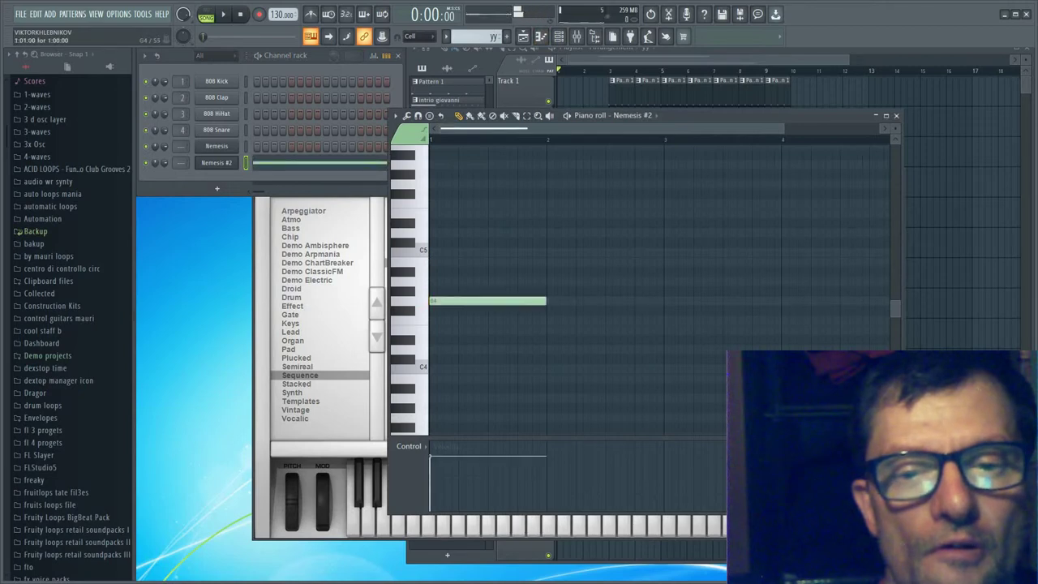
click(604, 311)
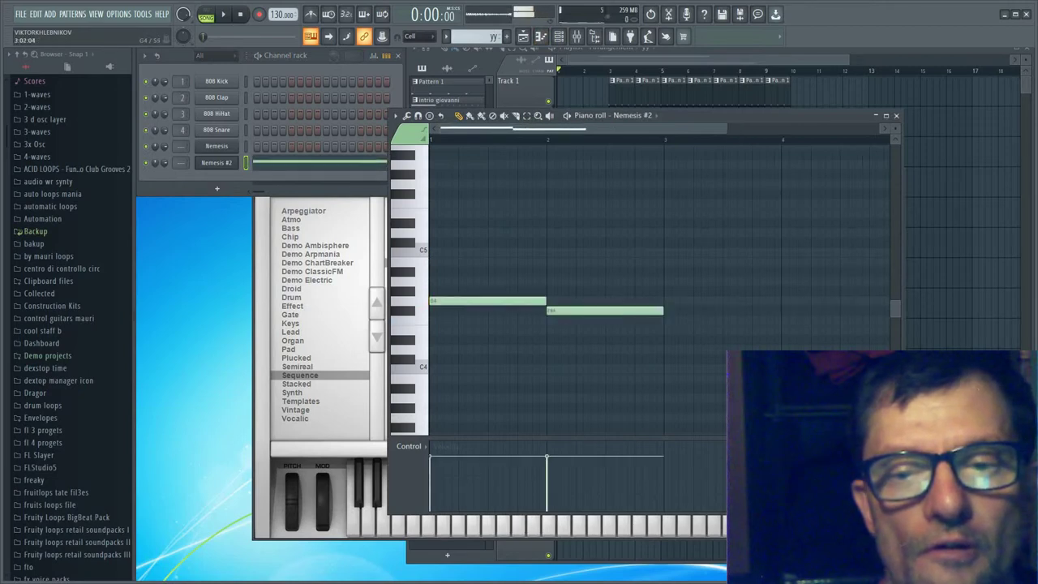
click(722, 291)
Fill every 4th step of the 808 Kick in the yy pattern and activate the piano roll's paint tool
right_click(216, 81)
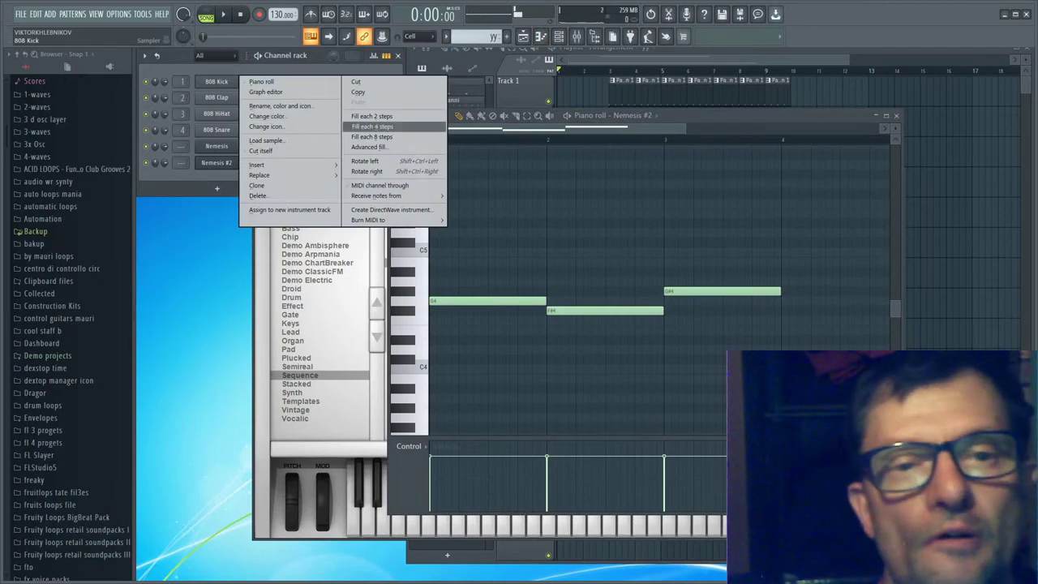
click(381, 126)
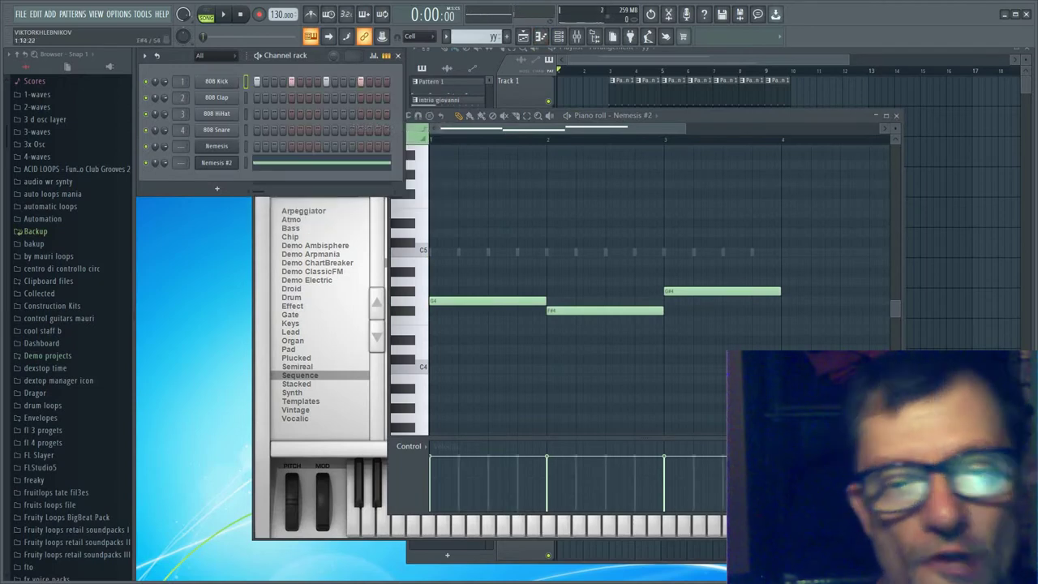
click(469, 116)
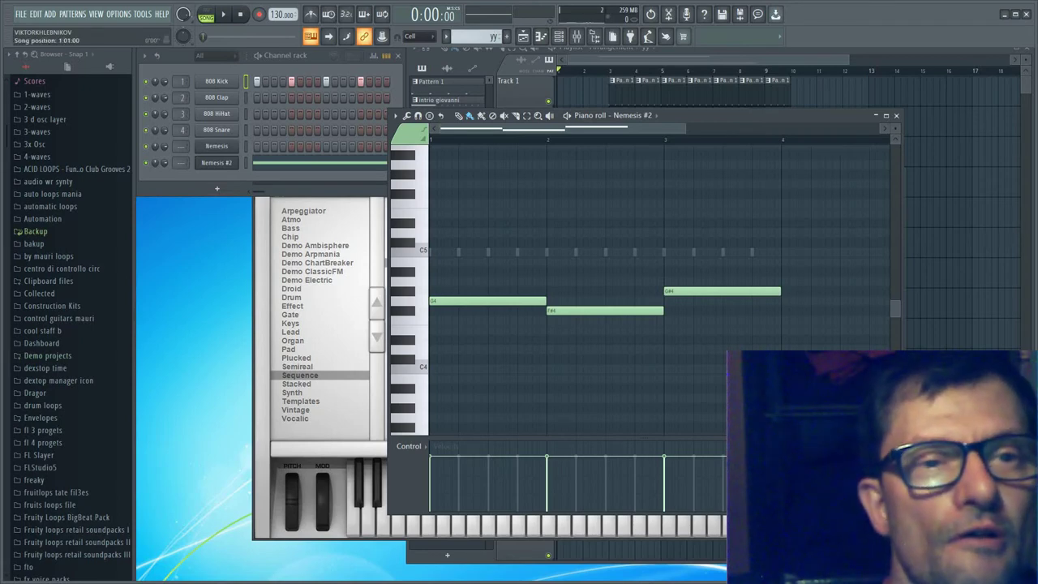
Play the song, place a yy clip at bar 13 of Track 3 and duplicate it directly behind
click(206, 13)
click(206, 14)
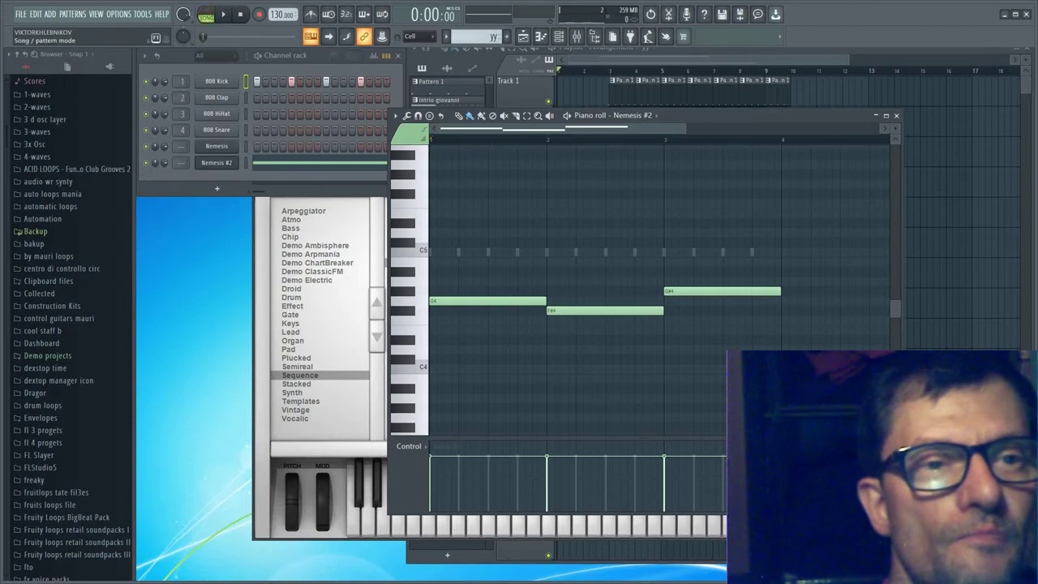
click(224, 13)
click(628, 60)
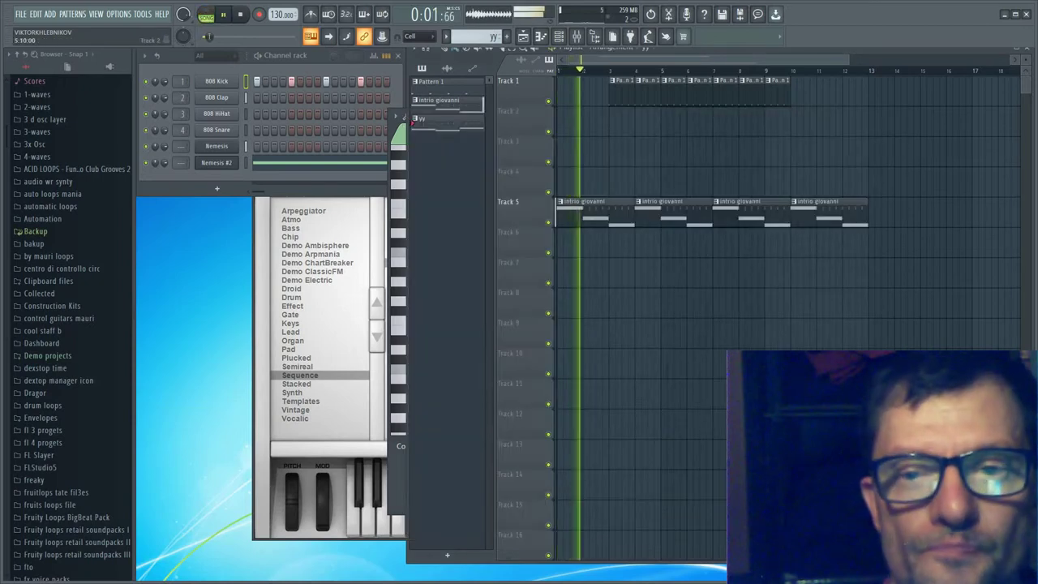
click(872, 152)
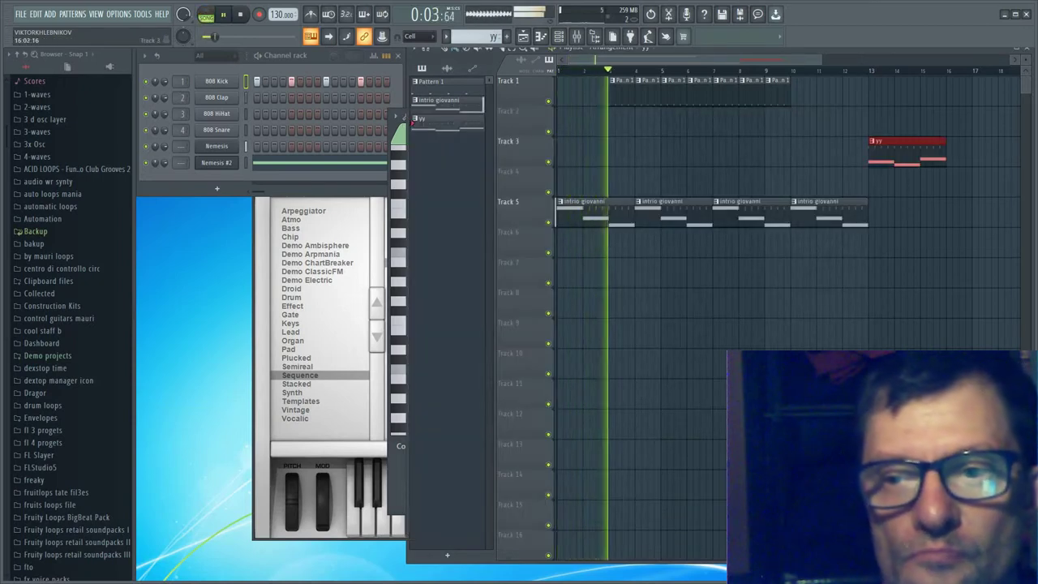
key(ctrl+b)
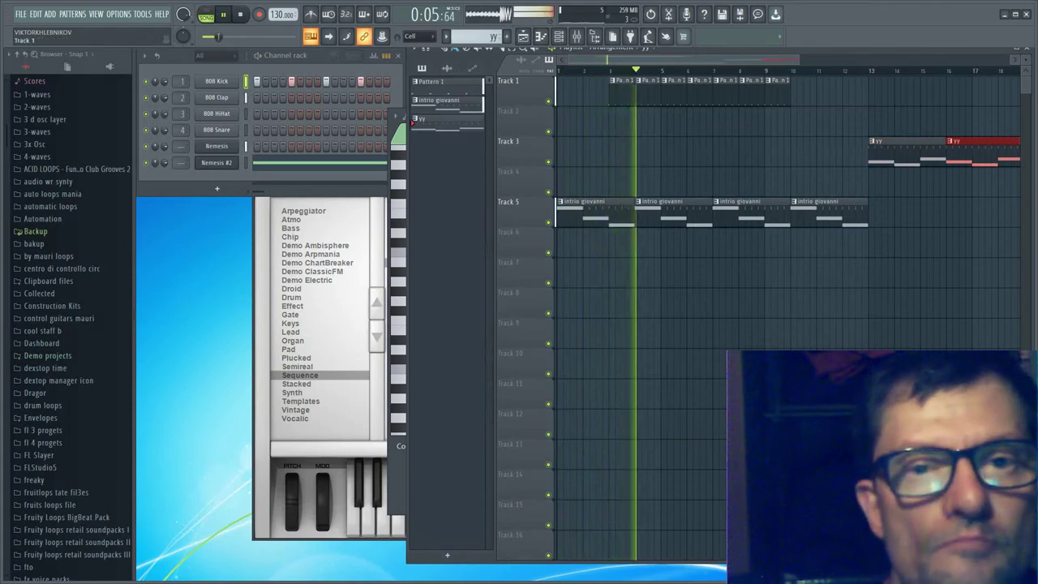
Create a new pattern named "66"
key(F4)
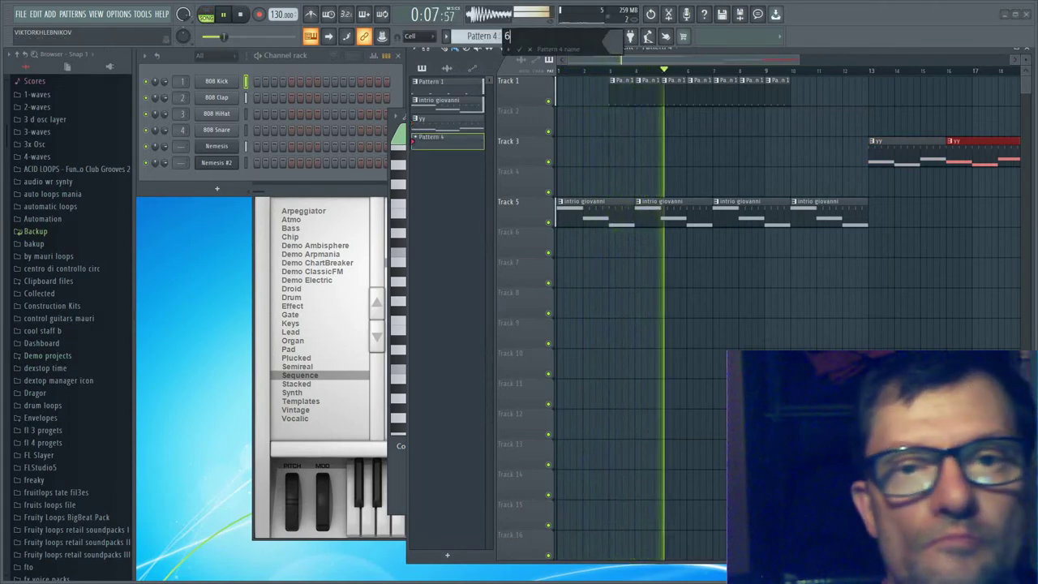
text(66)
key(Return)
In the Nemesis #2 piano roll, draw a one-bar F#4 in bar 1 and a one-bar A4 in bar 2
right_click(239, 160)
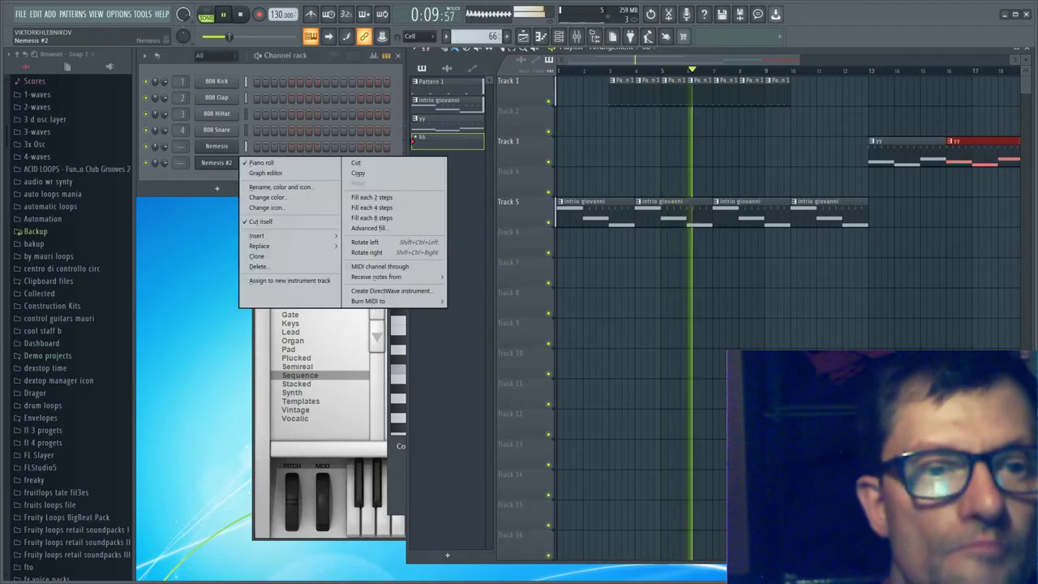
click(261, 162)
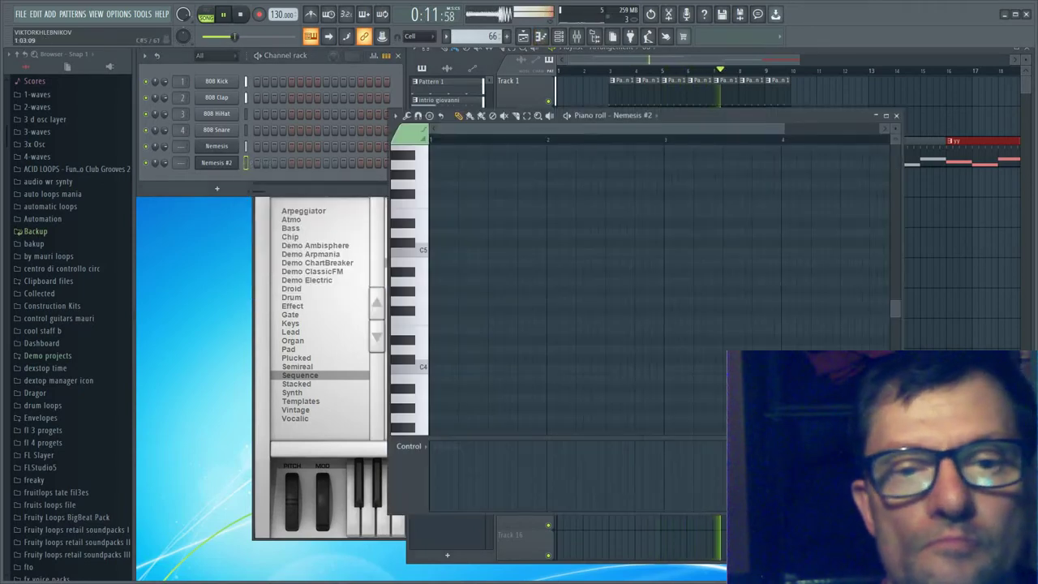
click(433, 311)
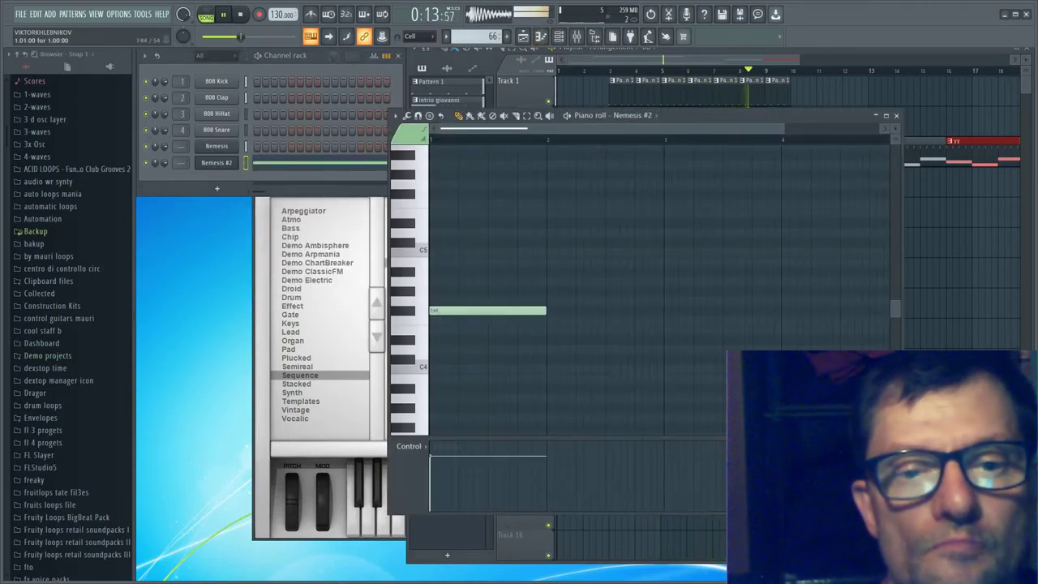
click(551, 281)
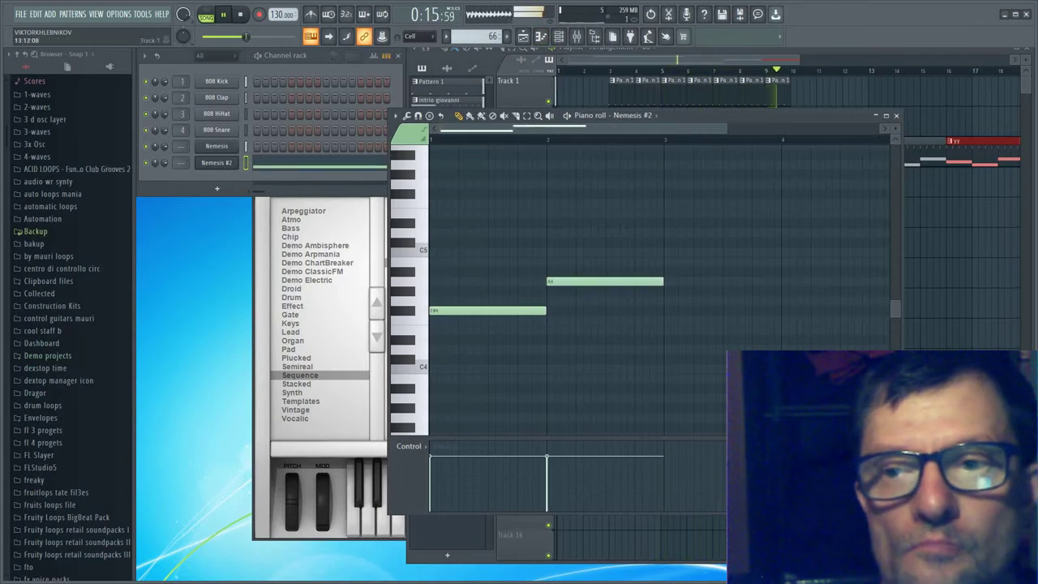
Place 66 clips at bar 13 of Track 1, bar 15 of Track 2 and bar 17 of Track 1
drag(886, 87, 872, 88)
click(922, 120)
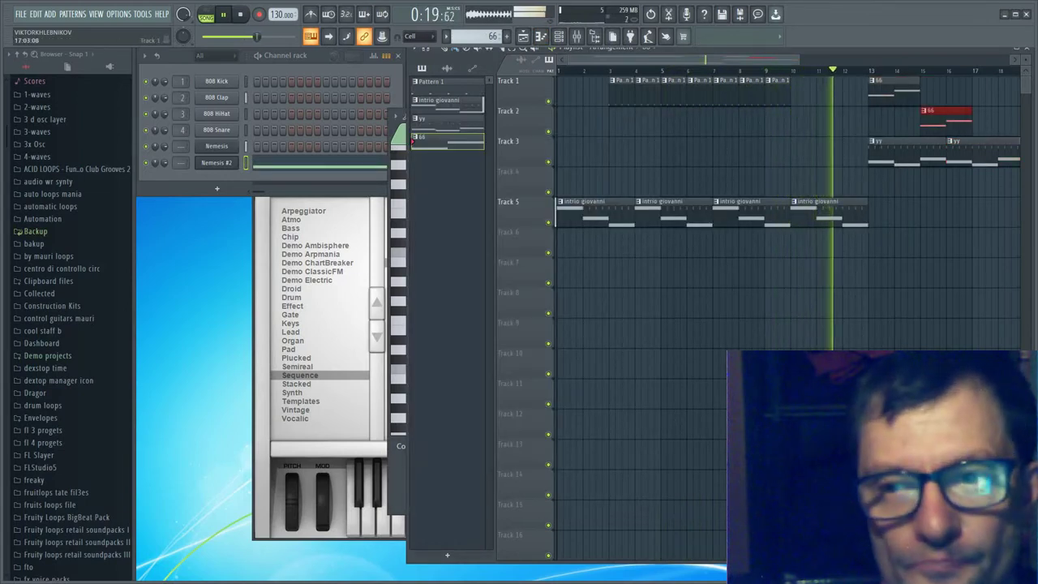
click(976, 89)
Add a yy clip at bar 19 of Track 3 and 66 clips at bars 19 and 21 of Track 1, and stop playback
drag(762, 60, 771, 60)
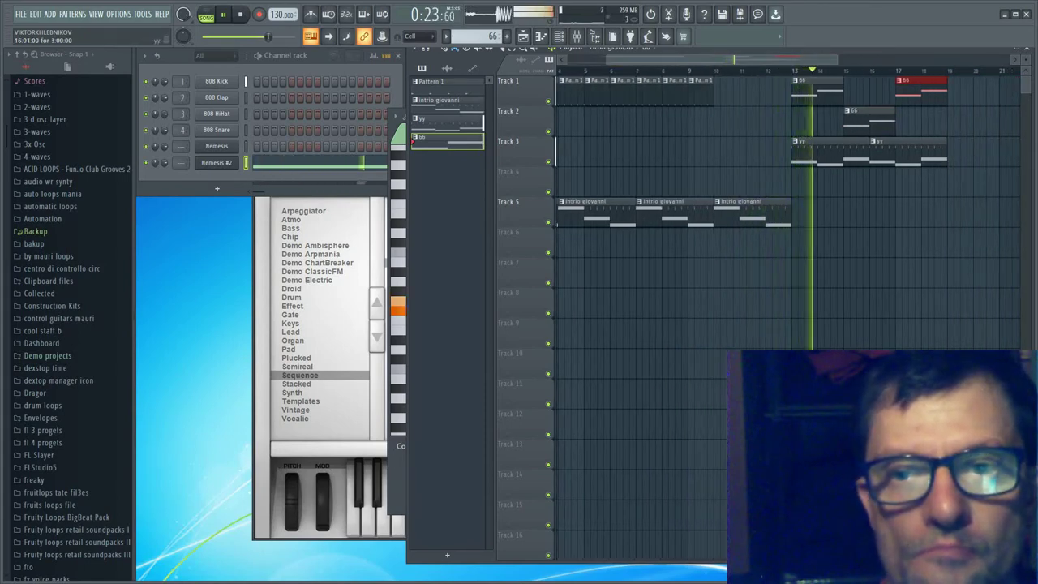
click(950, 150)
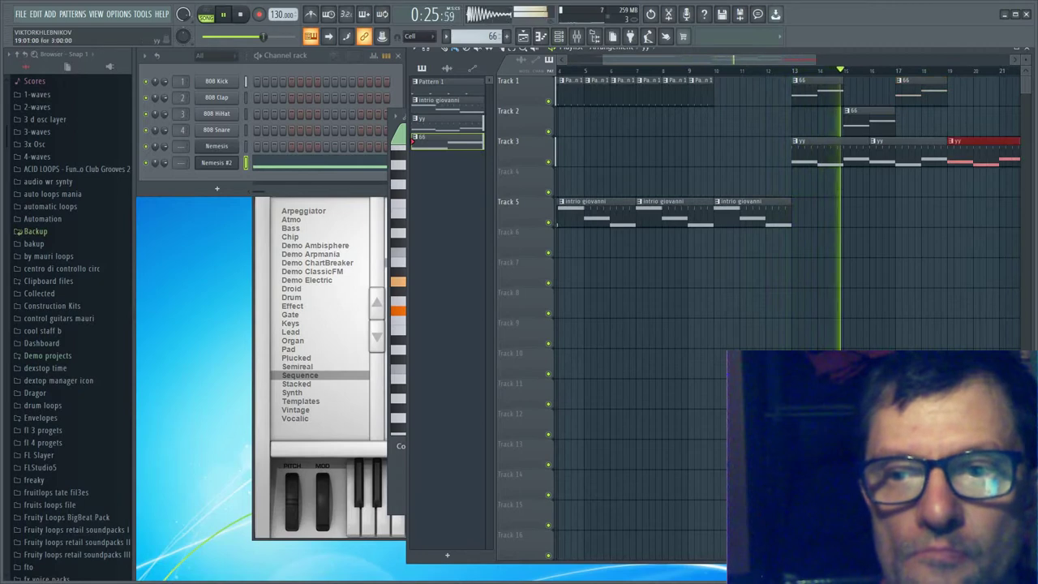
click(924, 90)
click(952, 90)
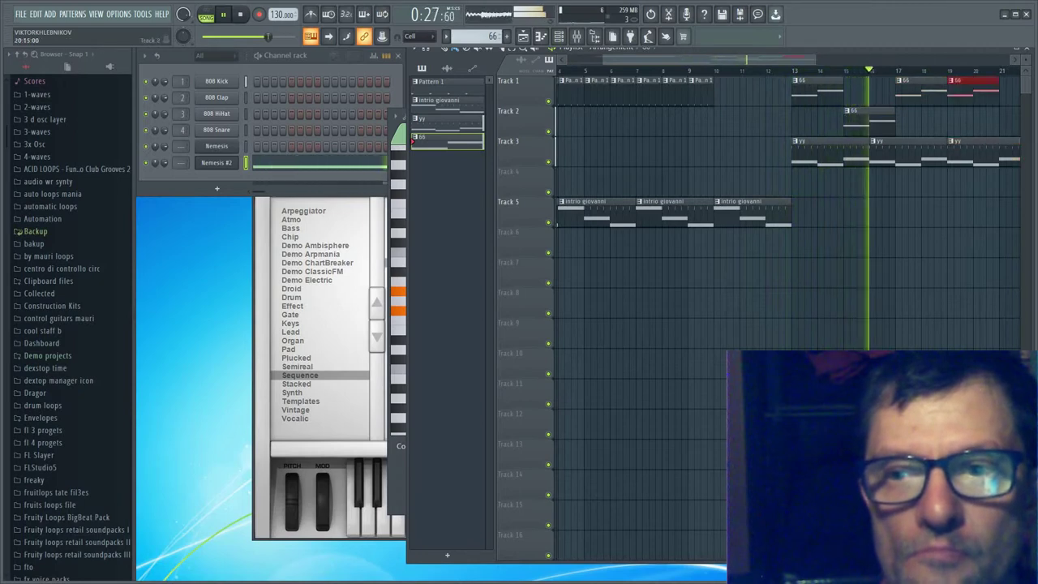
click(1006, 91)
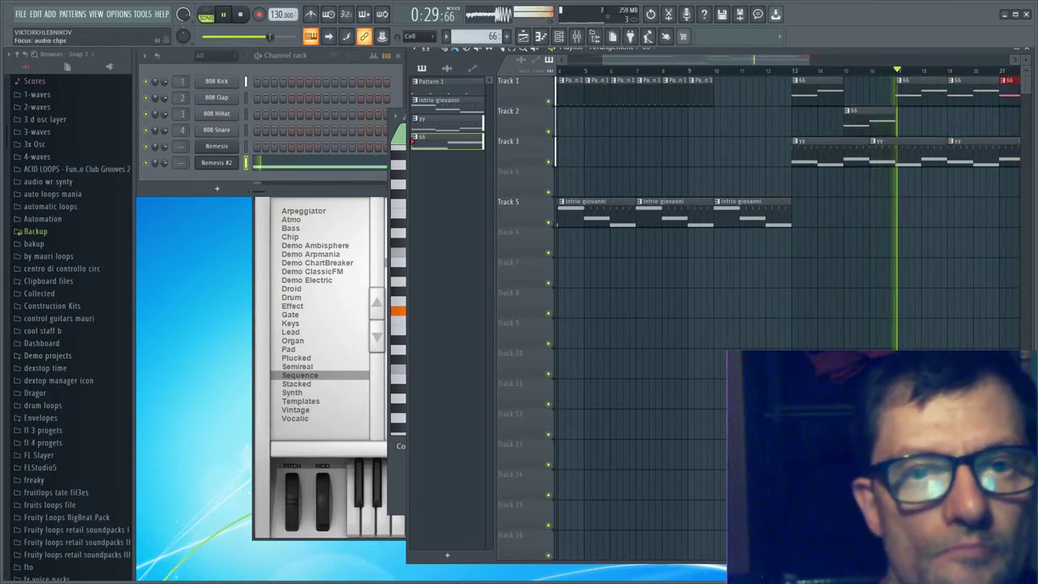
click(240, 14)
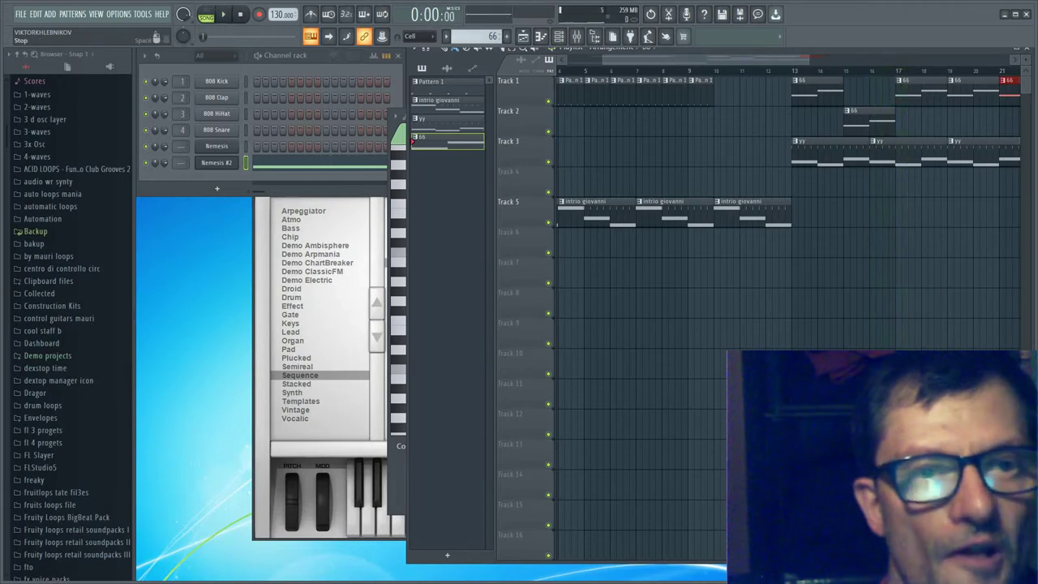
Open the intro pattern from its first Track 5 clip, examine its Nemesis notes and close the piano roll
drag(697, 60, 661, 60)
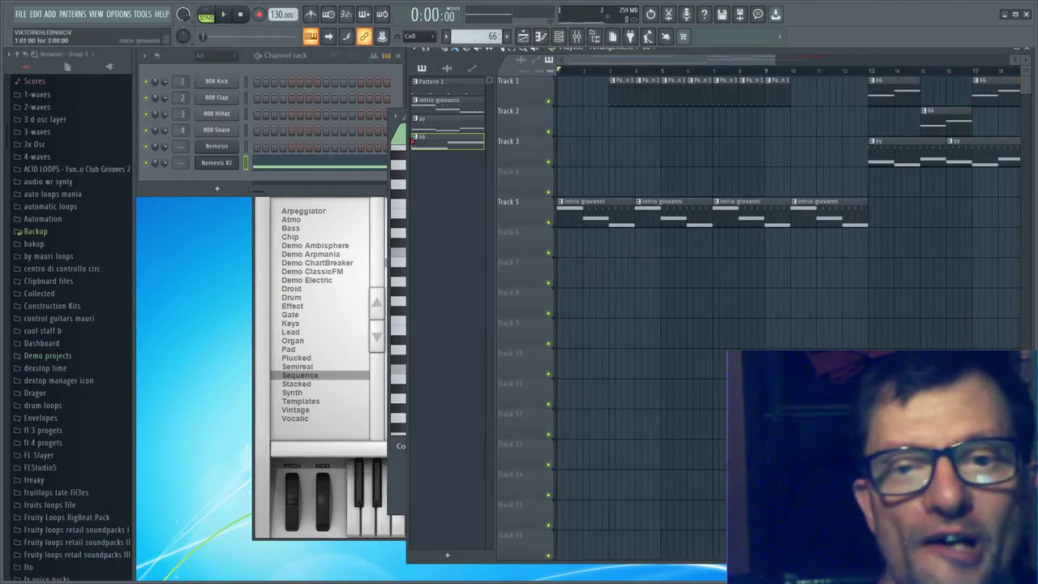
click(596, 213)
double_click(596, 212)
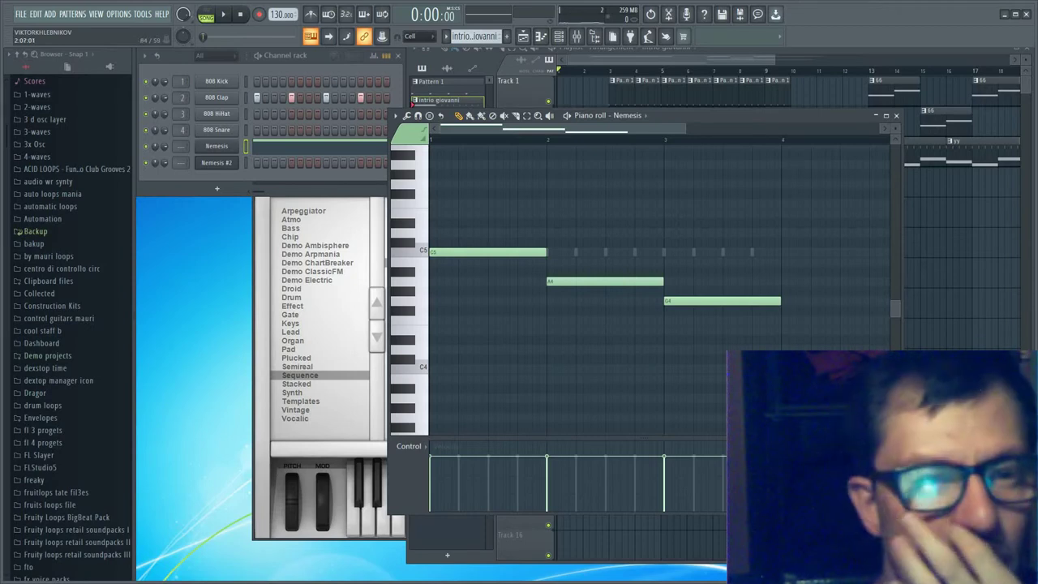
click(896, 115)
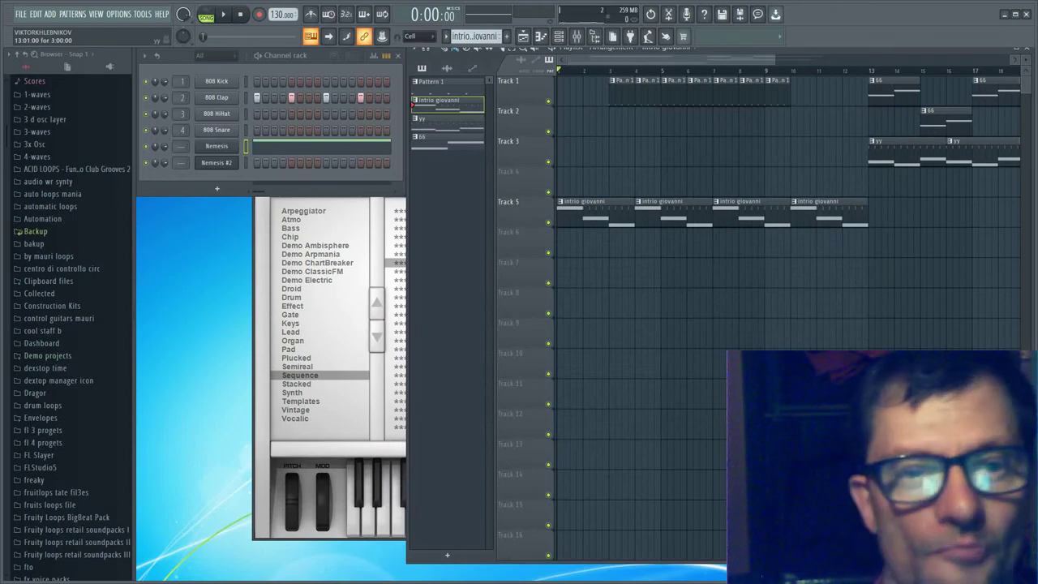
Select the yy pattern, show the Nemesis #2 detailed settings and look over the playlist arrangement
click(430, 119)
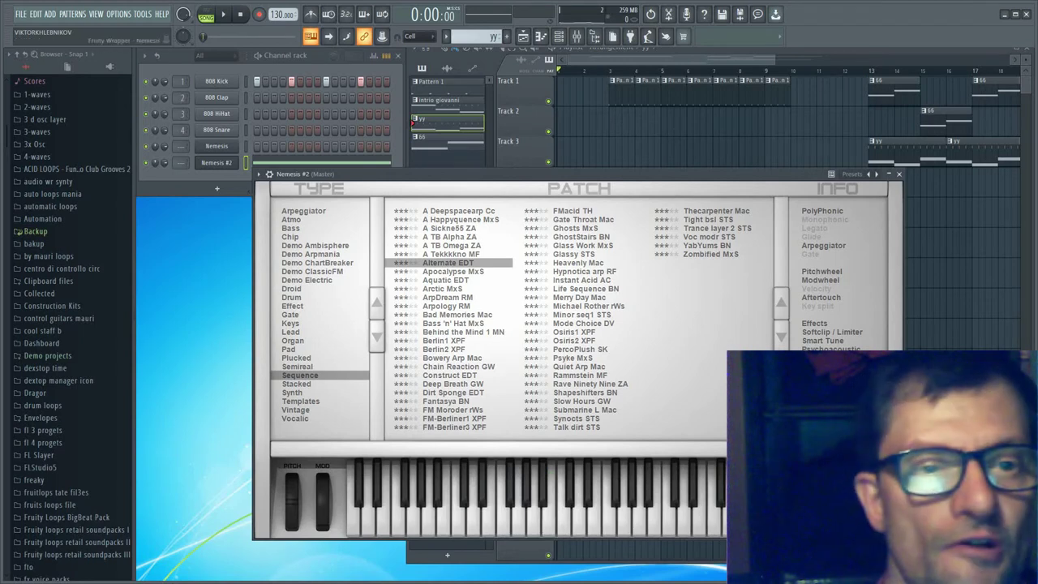
click(270, 174)
drag(672, 60, 719, 60)
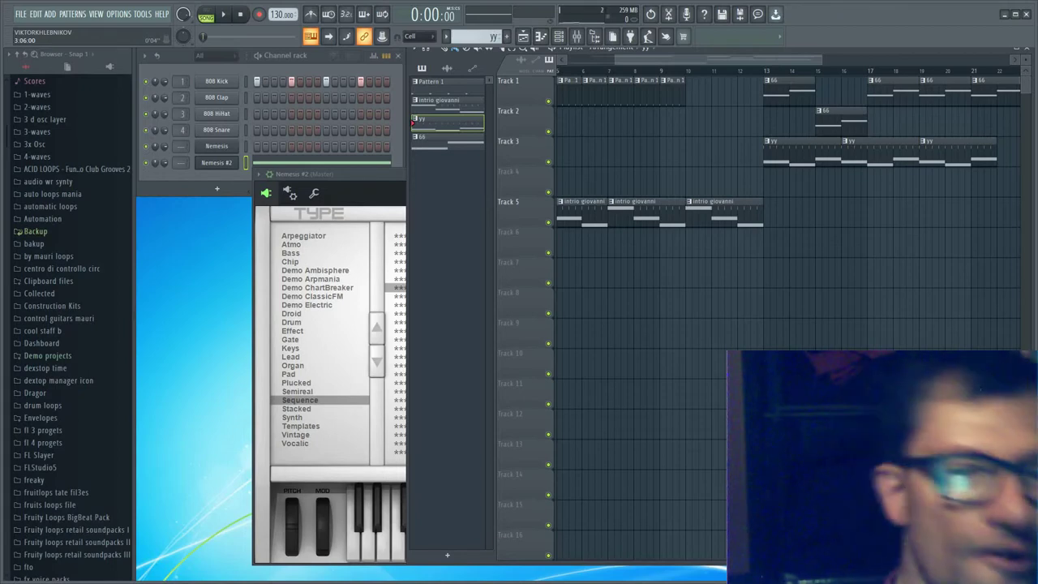
drag(665, 60, 619, 60)
Open the mixer and load the Soundgoodizer effect into slot 1 of the Master track
click(576, 36)
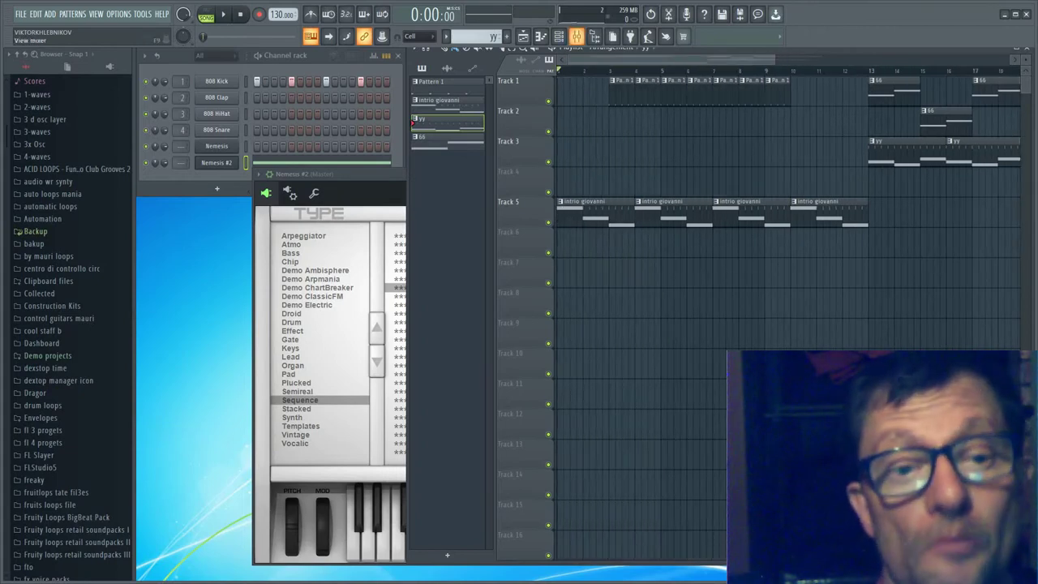
click(575, 36)
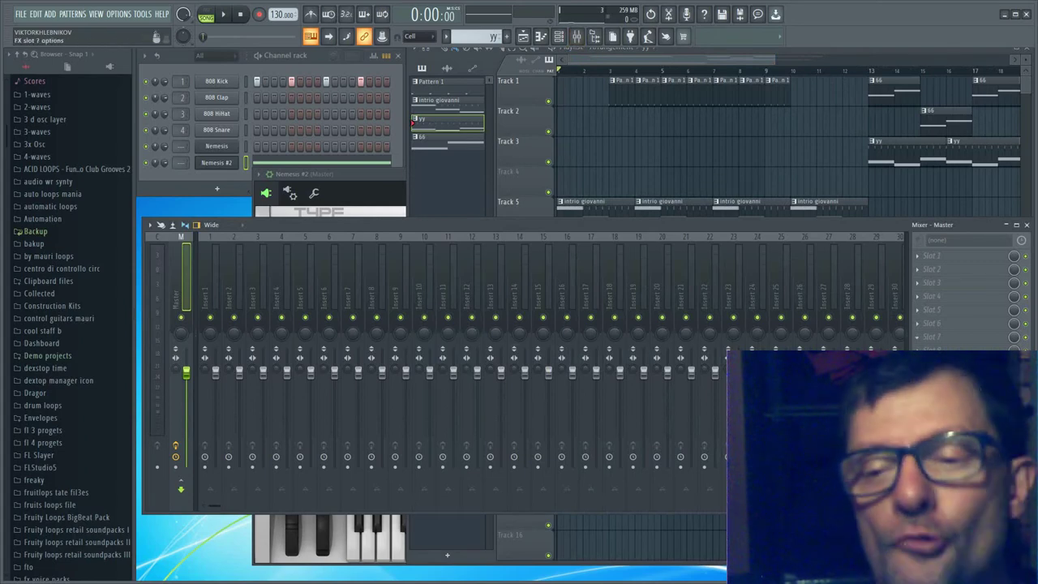
click(917, 337)
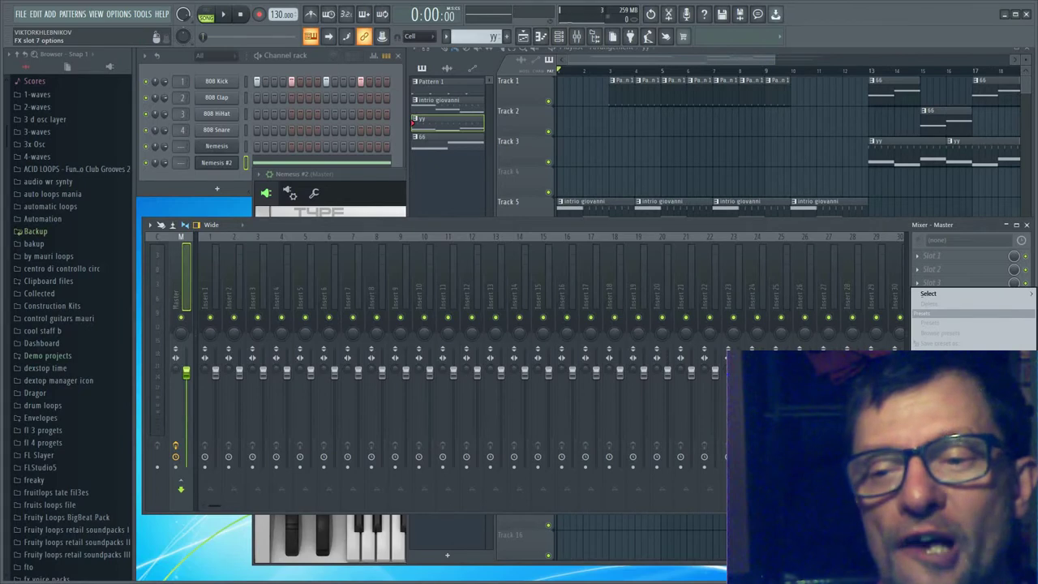
mouse_move(929, 294)
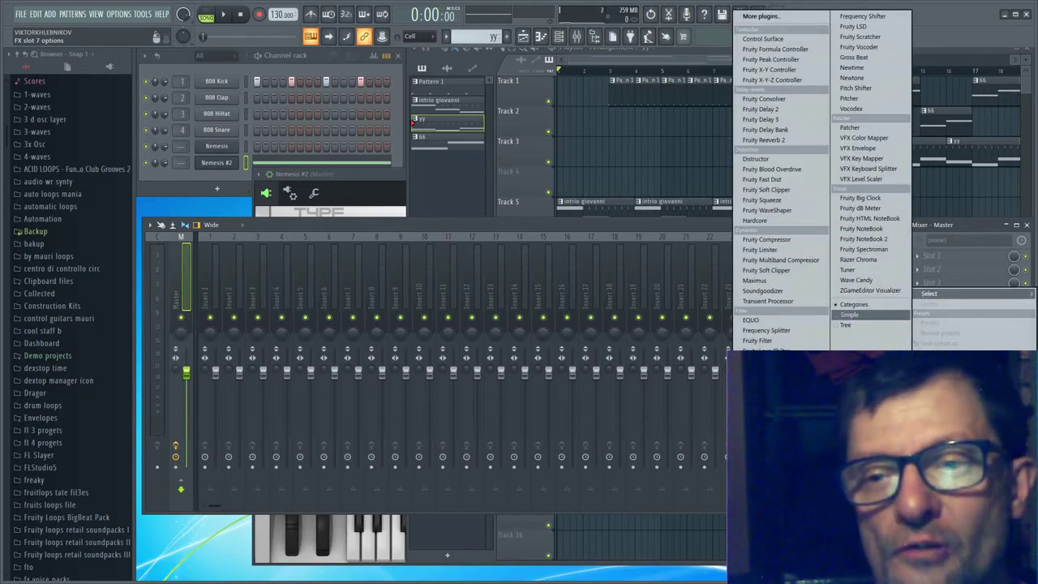
click(850, 314)
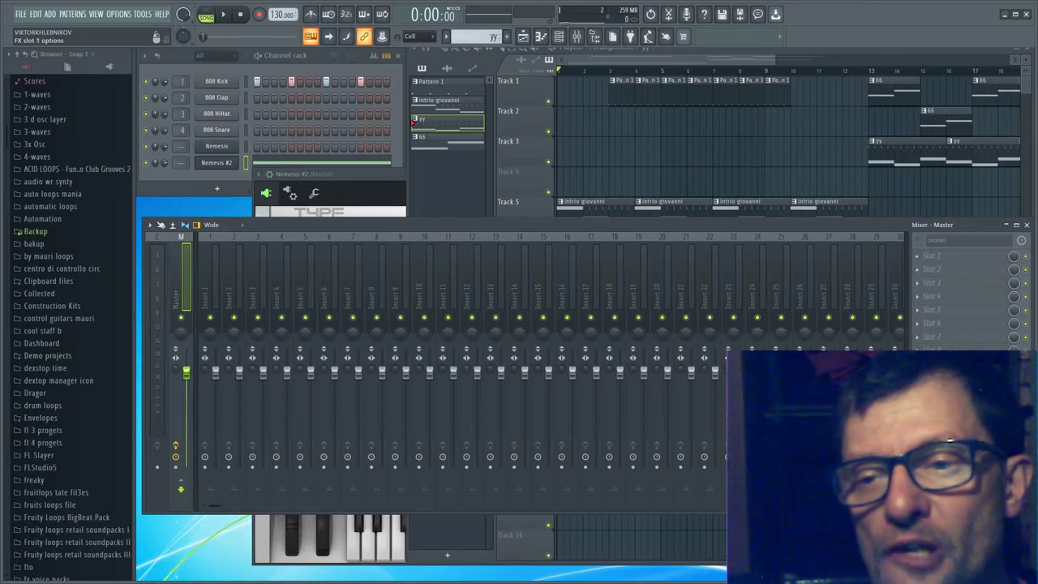
click(929, 255)
mouse_move(928, 269)
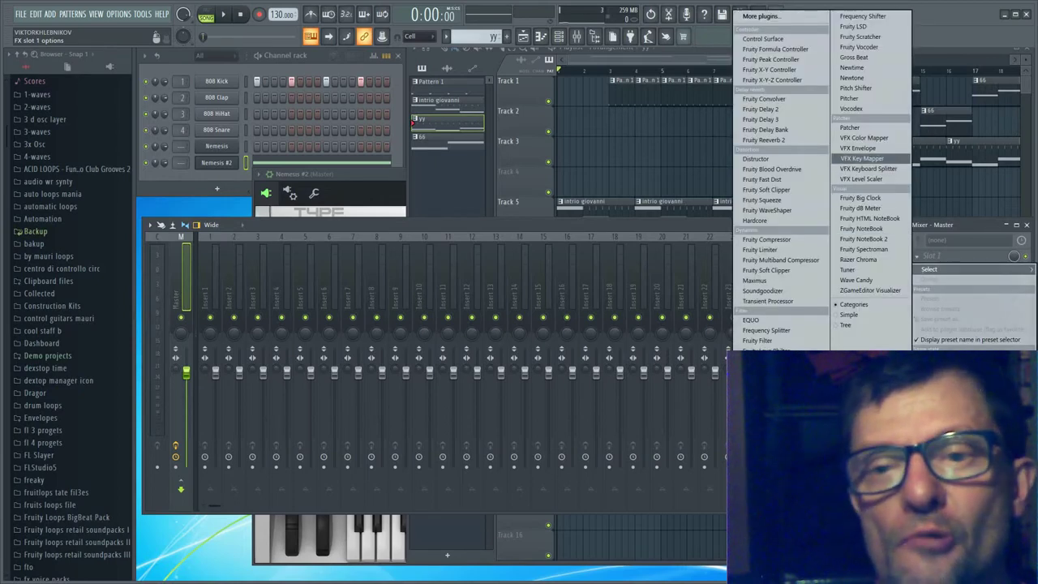
click(762, 291)
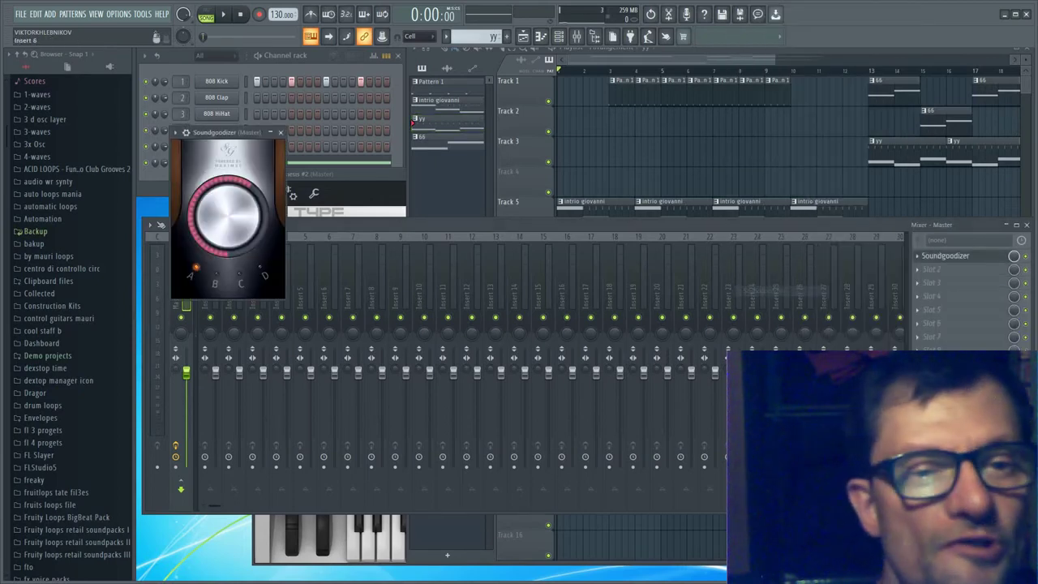
Move the Soundgoodizer window over the mixer and play the song to audition the effect
drag(227, 133, 341, 176)
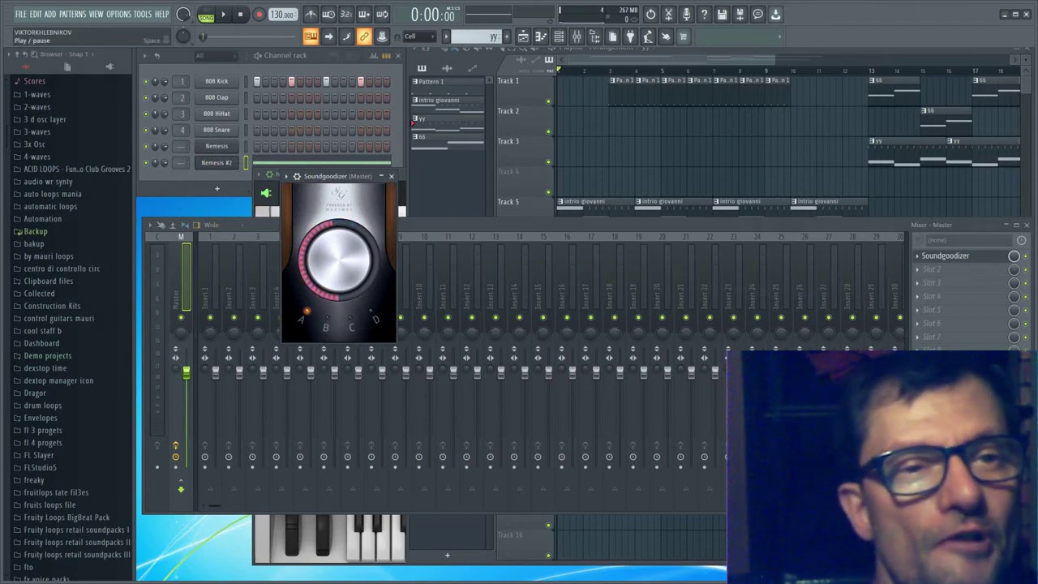
key(space)
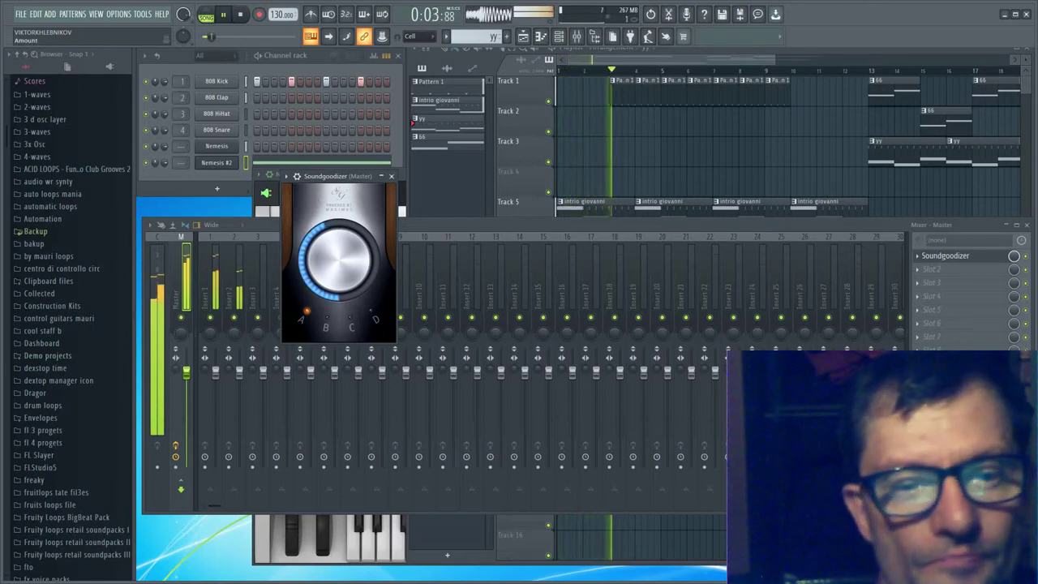
click(326, 318)
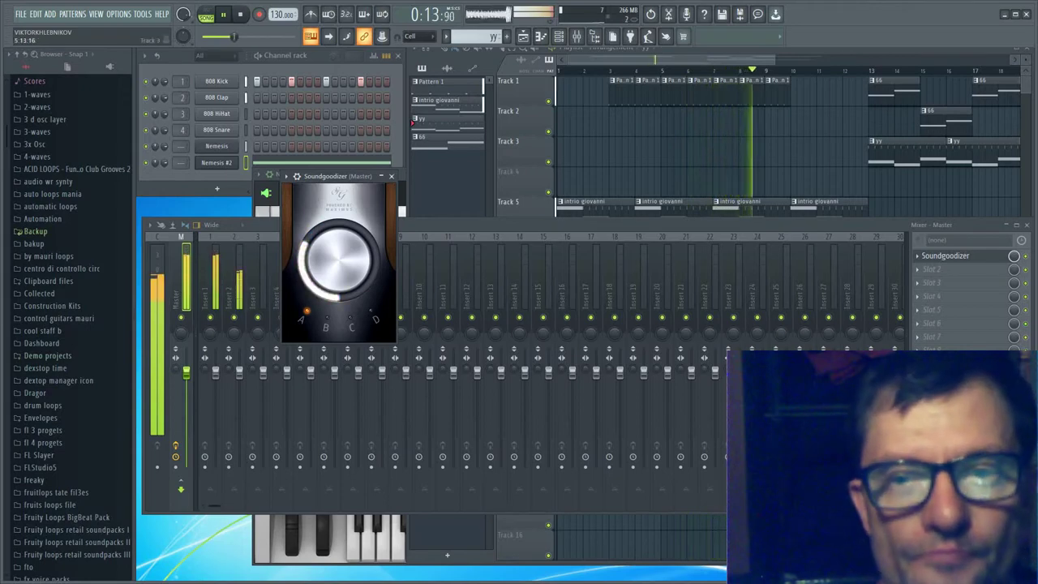
Create a pattern named yyy with a run of consecutive 808 Kick steps and place it on Track 4 just before bar 13
click(349, 56)
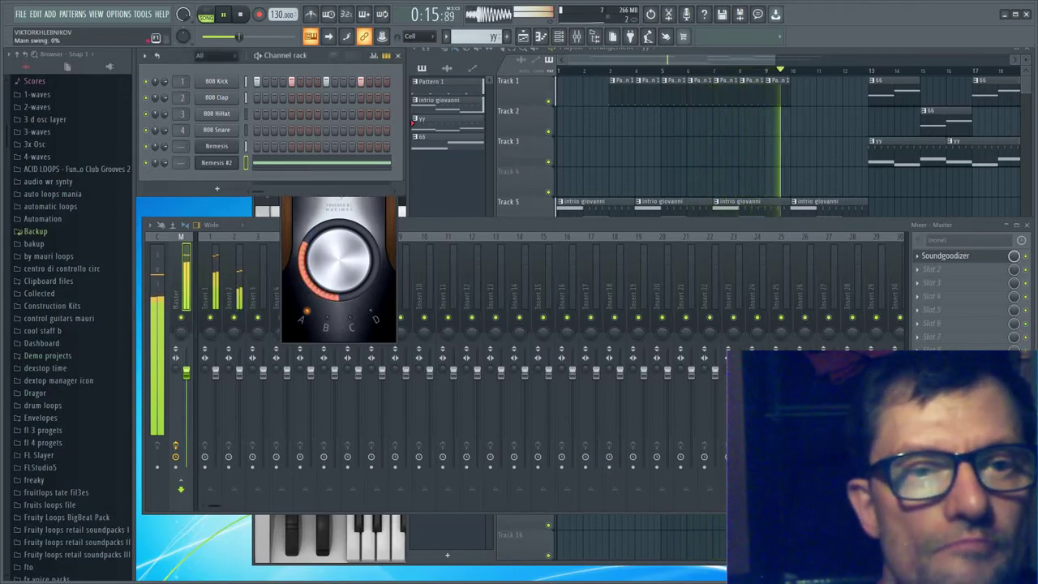
key(F4)
text(yyy)
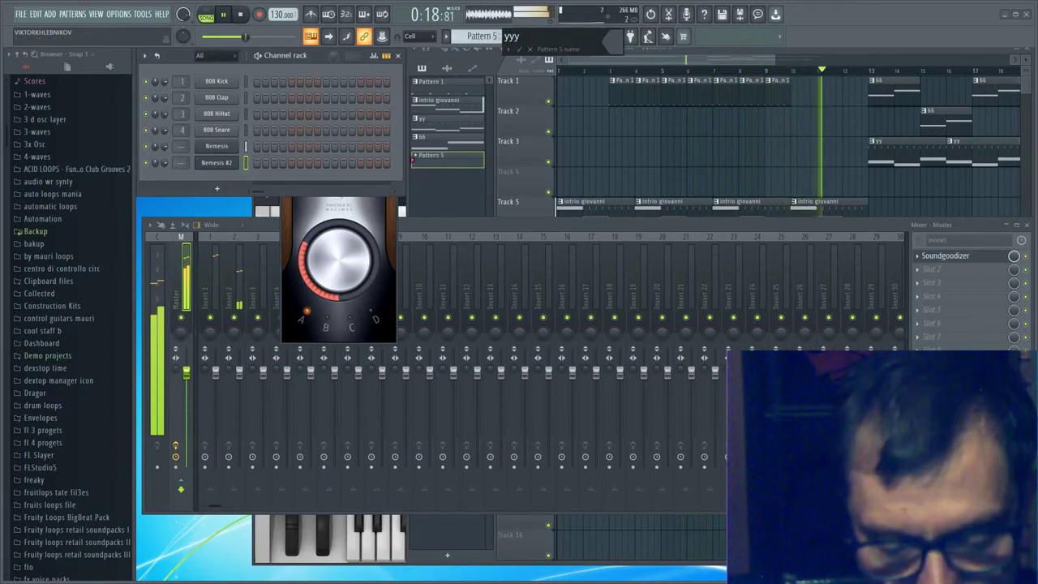
key(Return)
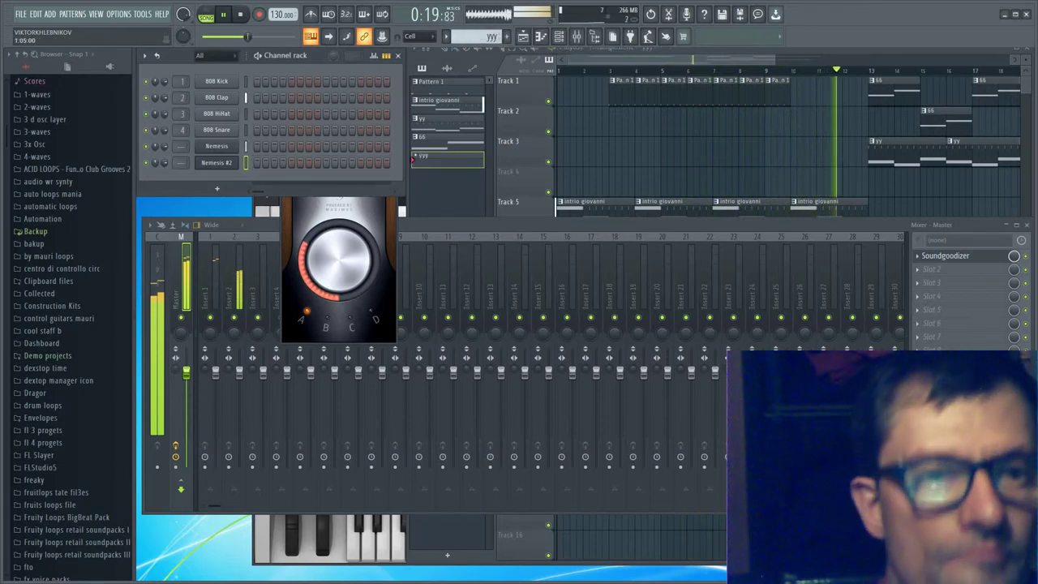
drag(265, 81, 344, 81)
click(878, 180)
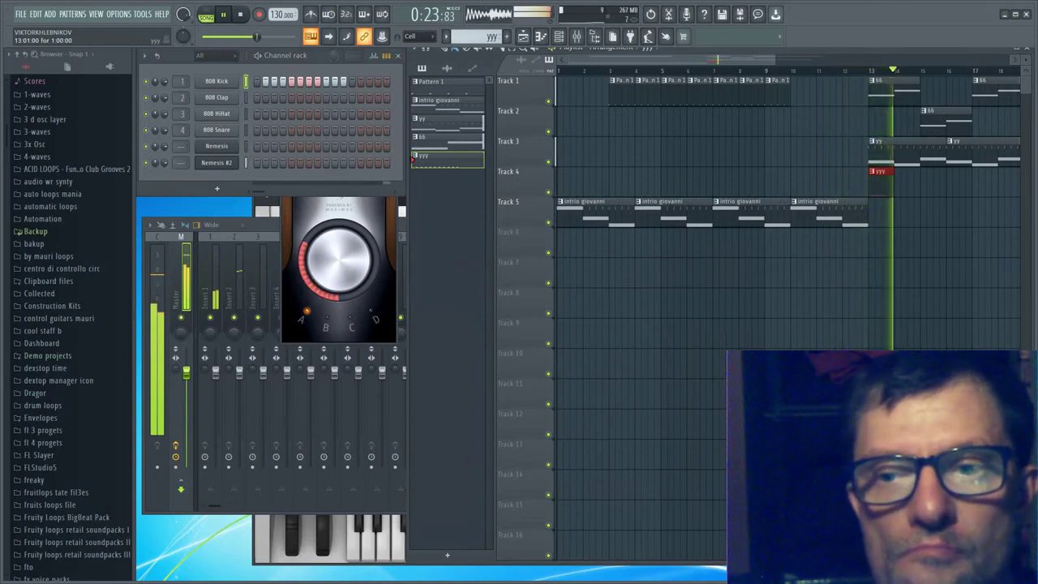
drag(883, 180, 876, 180)
Create a pattern named ot and, with playback stopped, open the Nemesis channel's piano roll
click(446, 101)
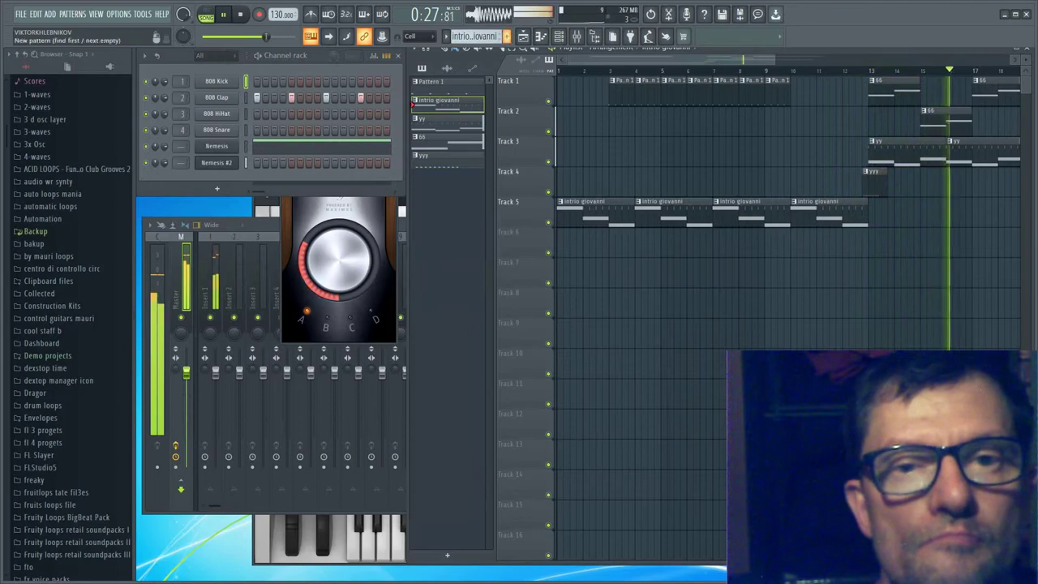
key(F4)
text(ot)
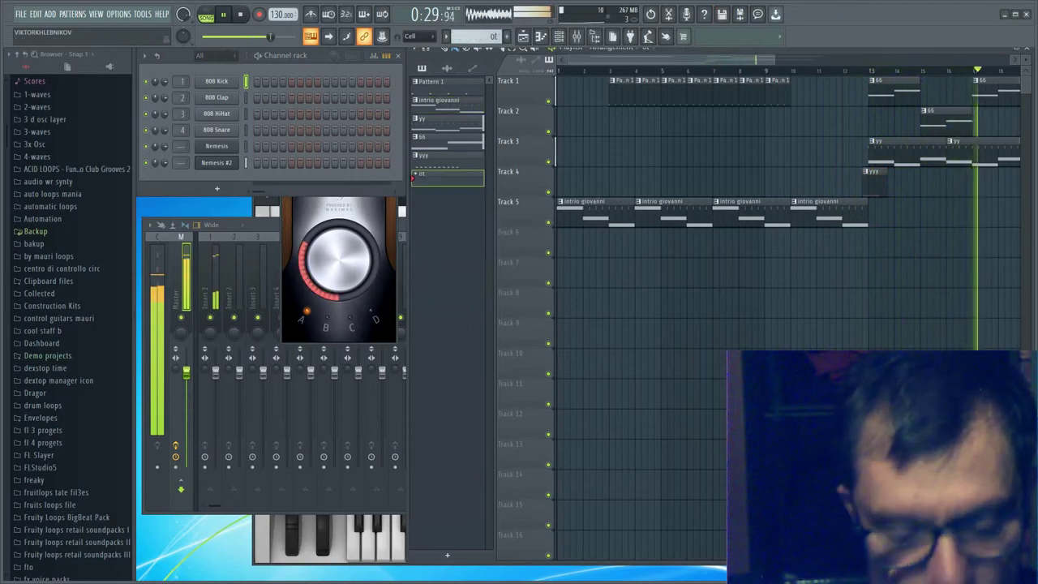
key(space)
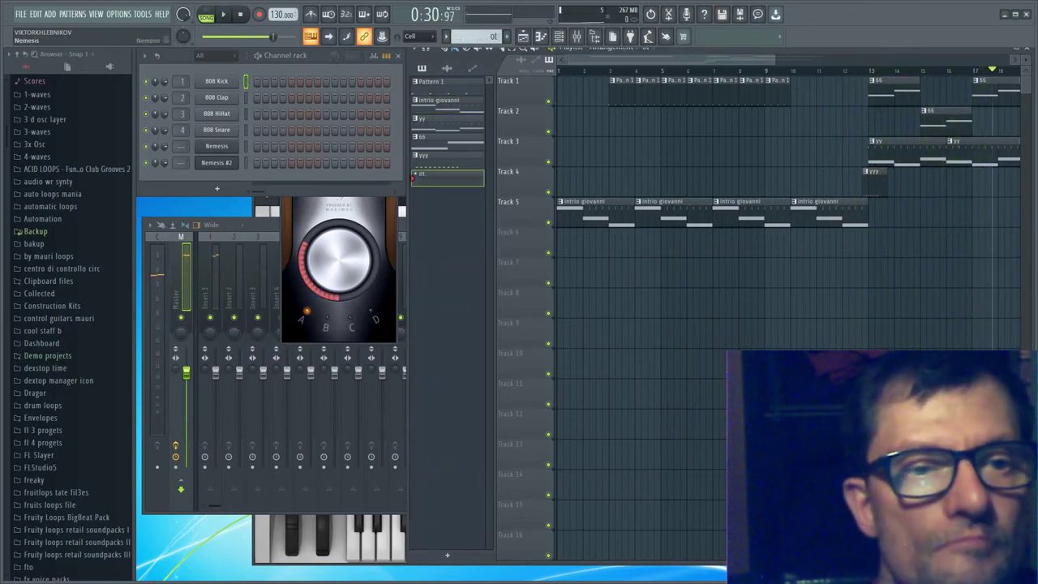
right_click(236, 146)
click(261, 146)
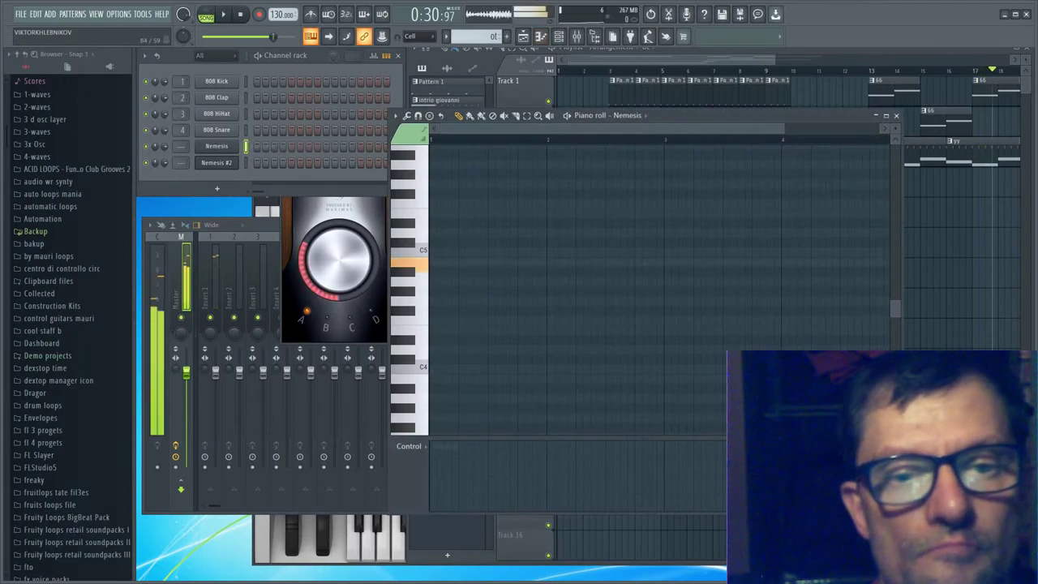
Draw a two-bar Nemesis melody of six shortened B4 notes with one A#4 note before the last
click(433, 272)
drag(433, 271, 433, 261)
drag(545, 262, 466, 262)
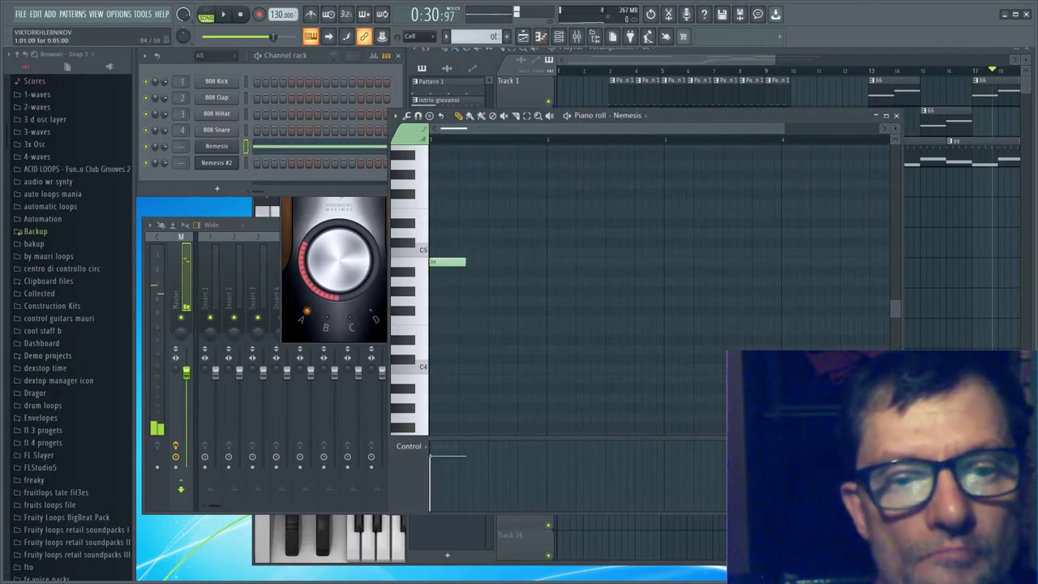
click(487, 261)
click(521, 262)
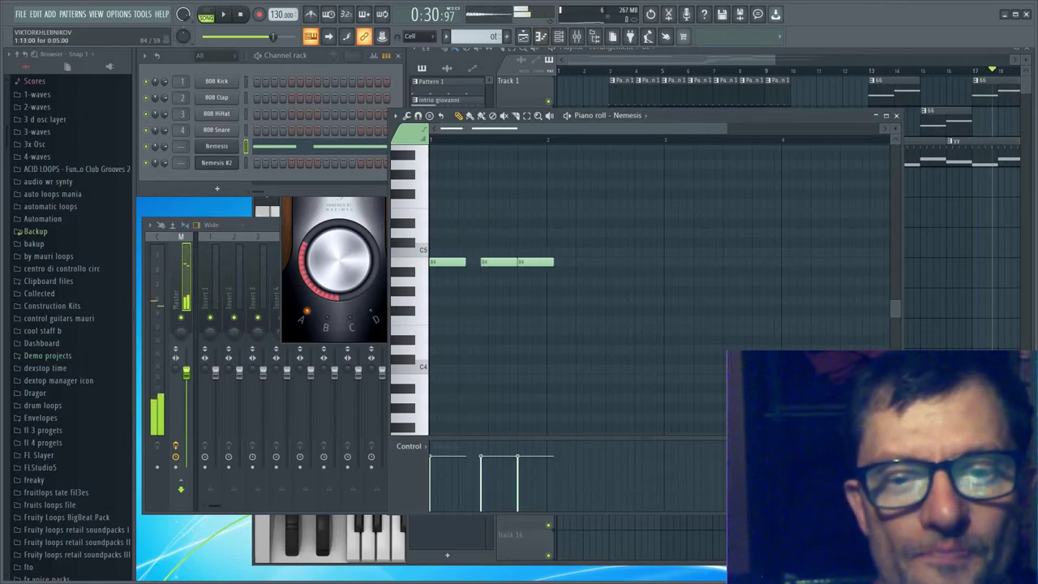
drag(552, 262, 538, 261)
click(559, 262)
click(580, 262)
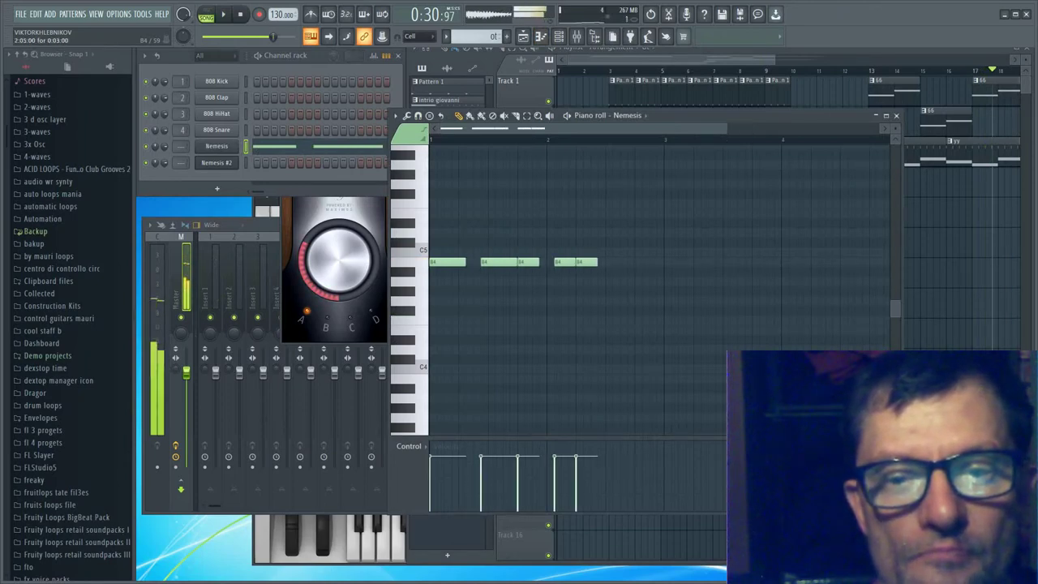
click(616, 272)
click(646, 262)
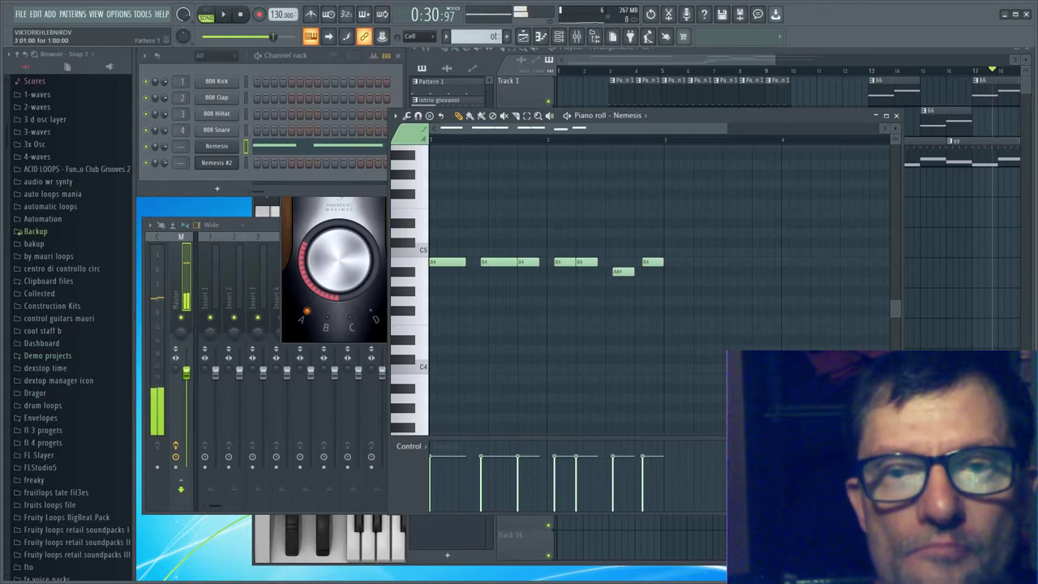
Place five ot clips back to back on Track 7, starting at bars 13, 15, 17, 19 and 21, and play the song
drag(734, 60, 813, 60)
click(779, 273)
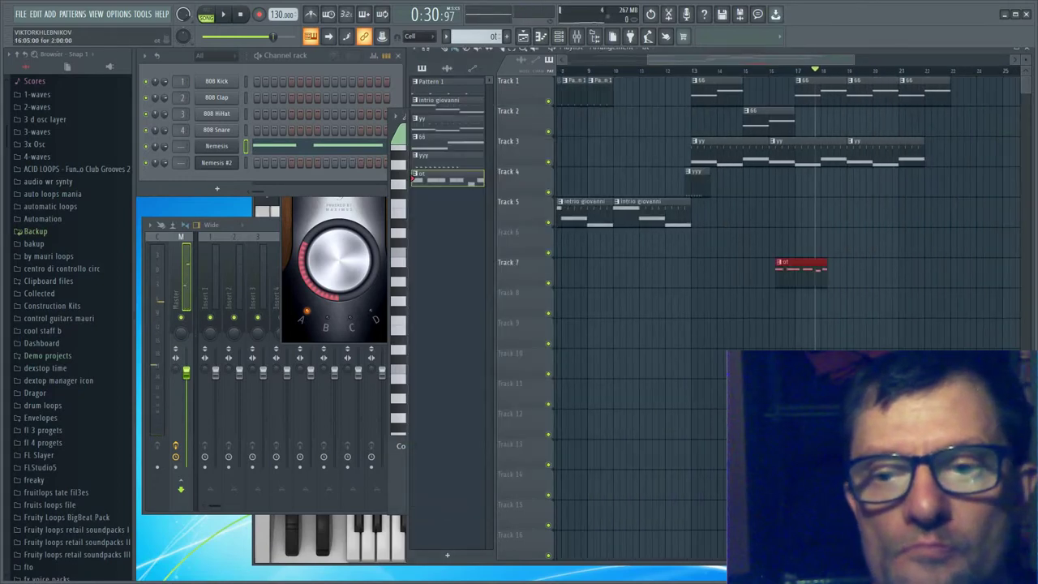
mouse_move(779, 272)
mouse_down()
mouse_move(694, 272)
mouse_move(799, 273)
mouse_up()
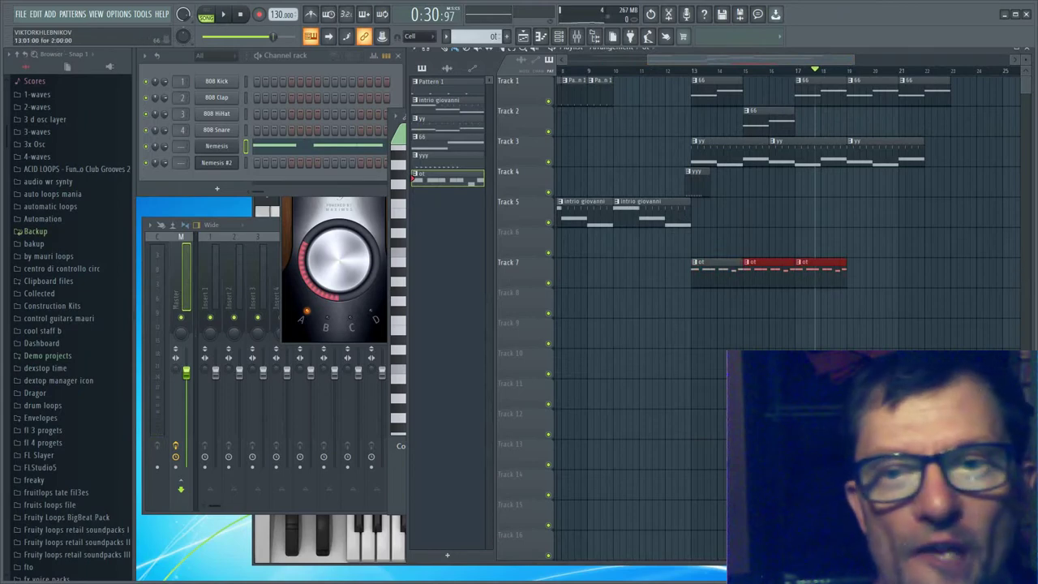
key(space)
key(space)
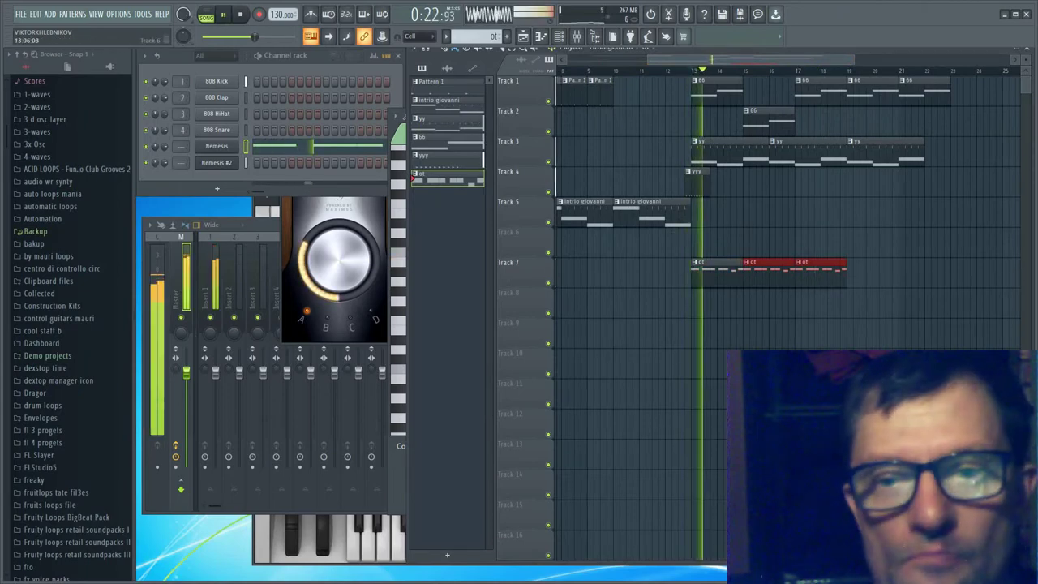
key(ctrl+b)
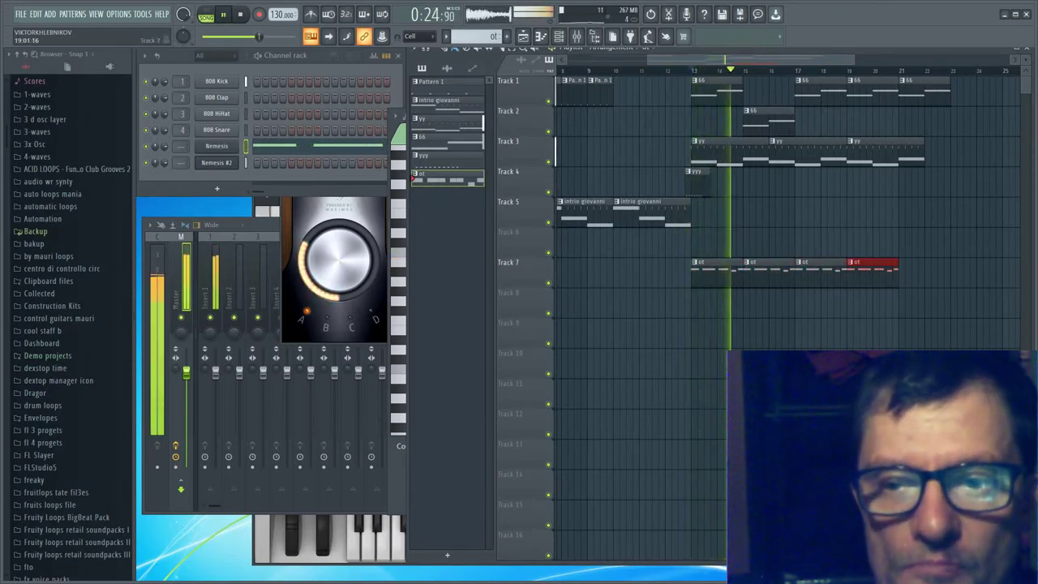
key(ctrl+b)
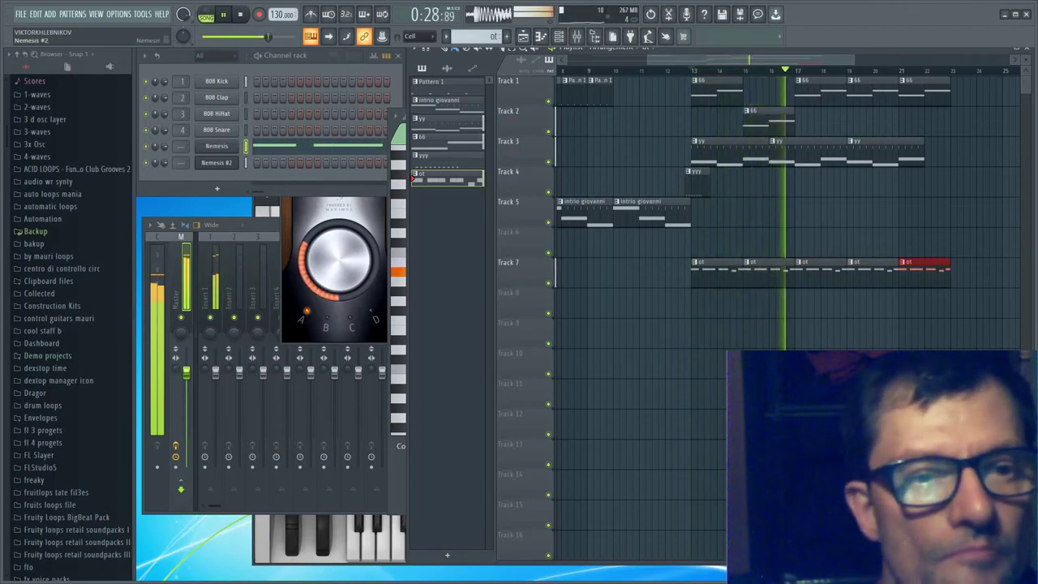
Examine the Nemesis #2 synth's main view, detailed settings and Sequence patch list, stopping playback and closing its window
click(216, 162)
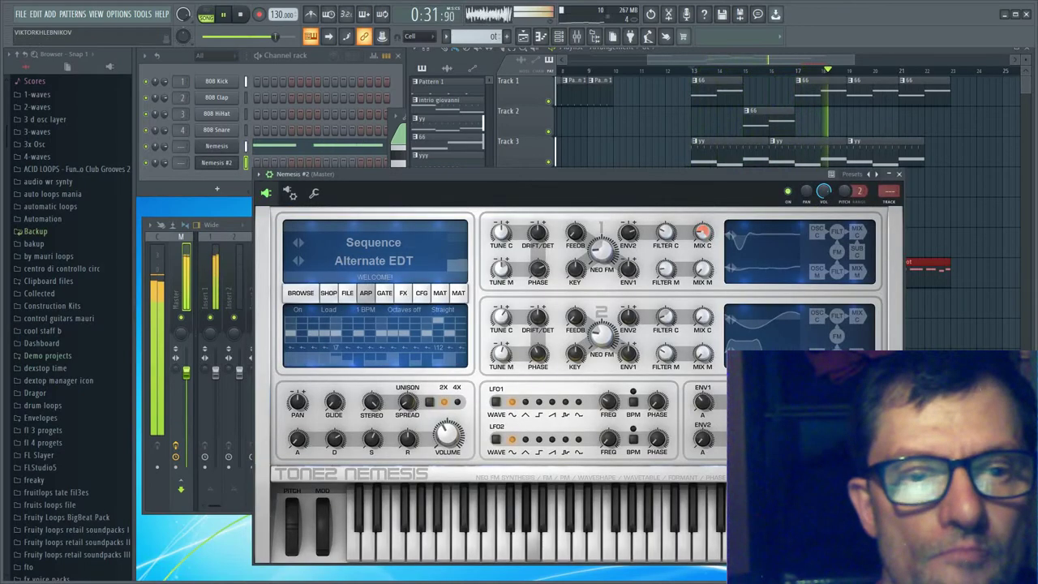
click(313, 192)
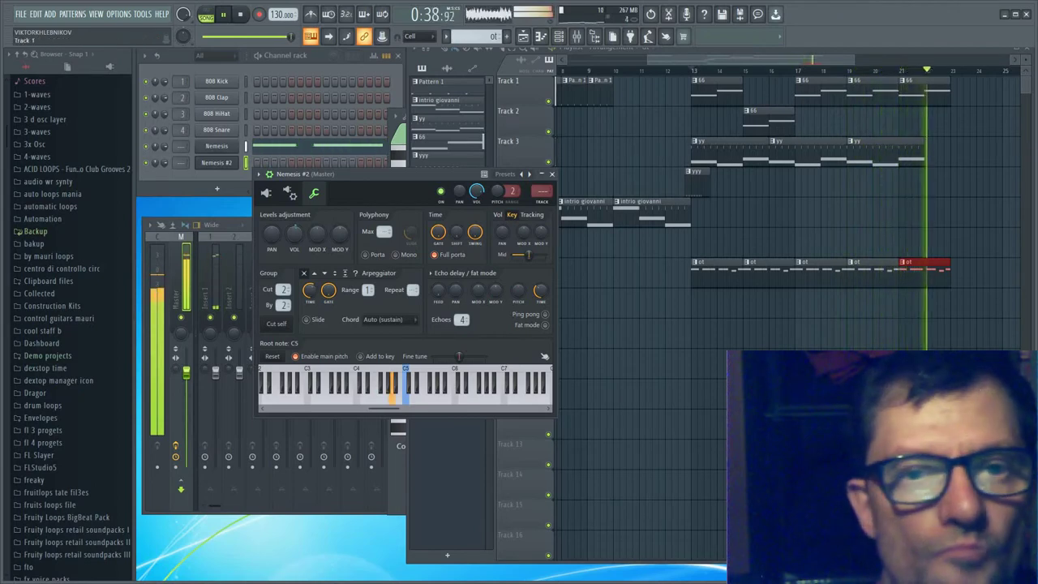
click(240, 14)
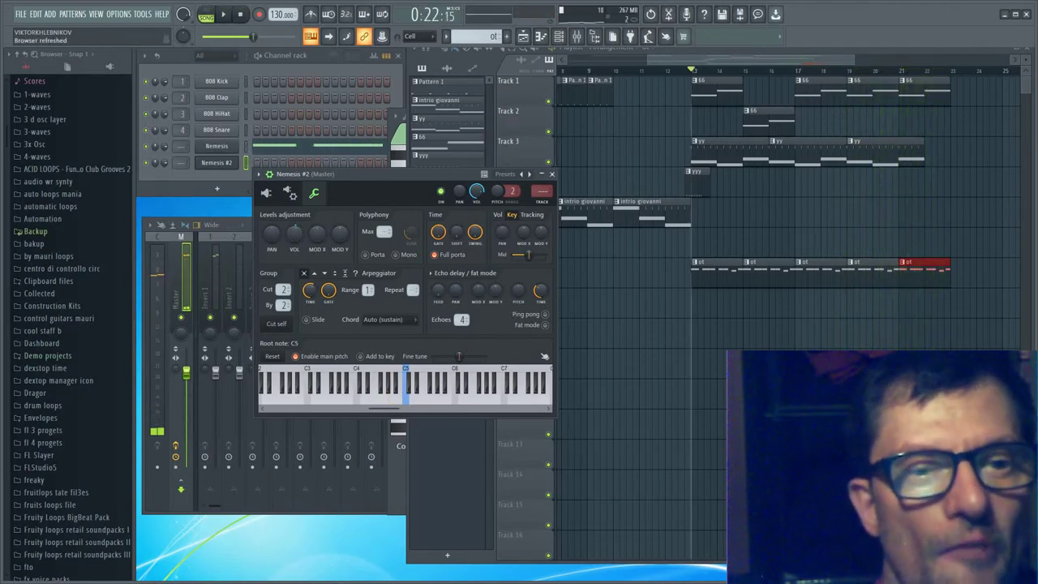
drag(365, 174, 574, 221)
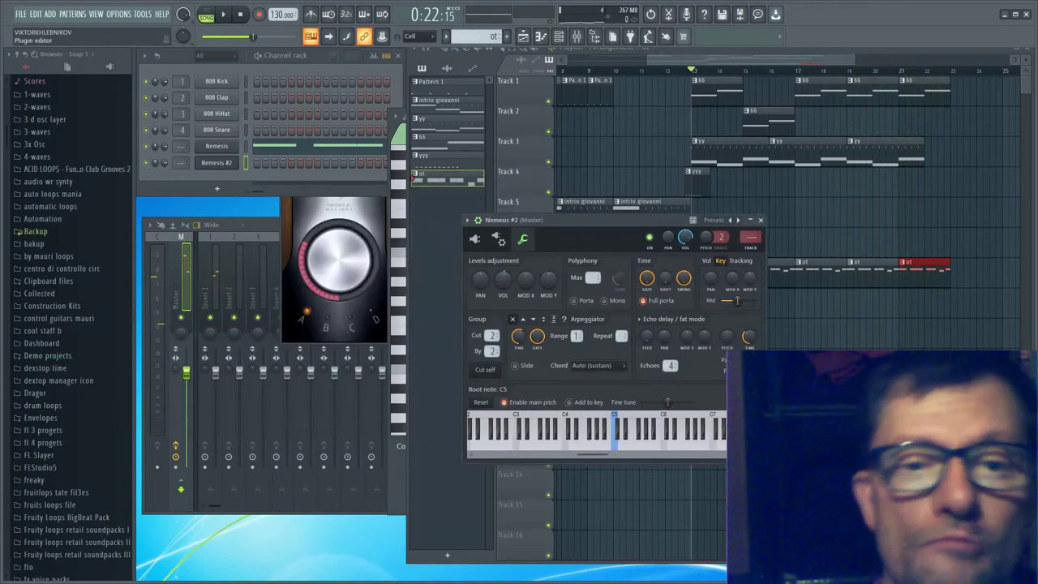
click(474, 238)
drag(495, 220, 435, 112)
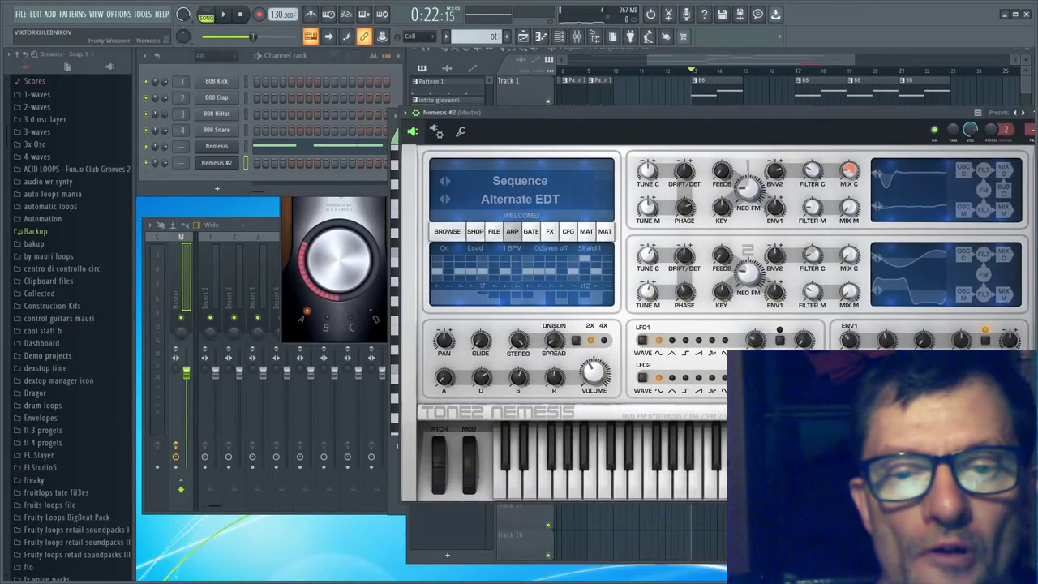
click(447, 232)
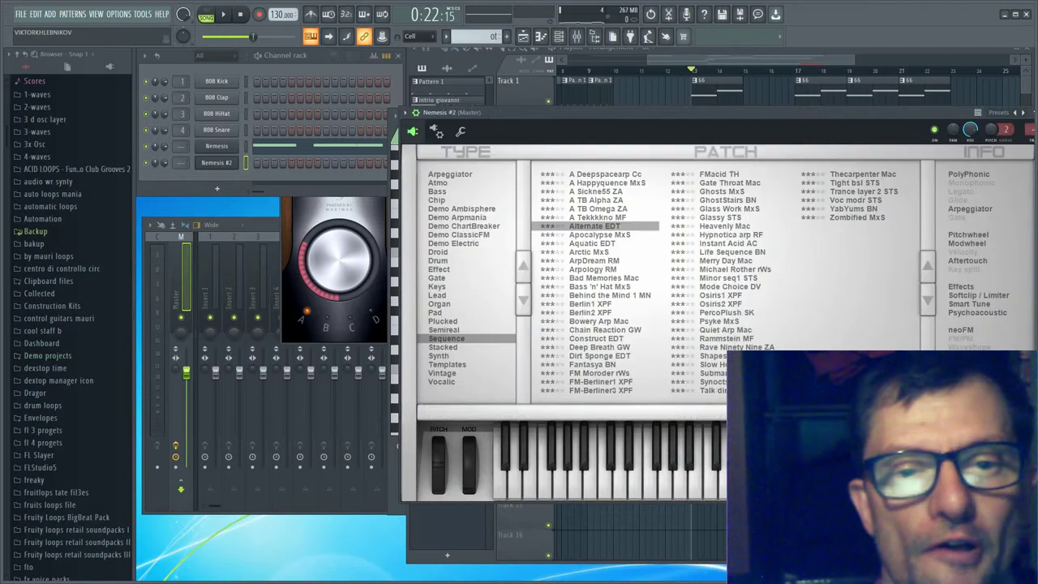
click(217, 162)
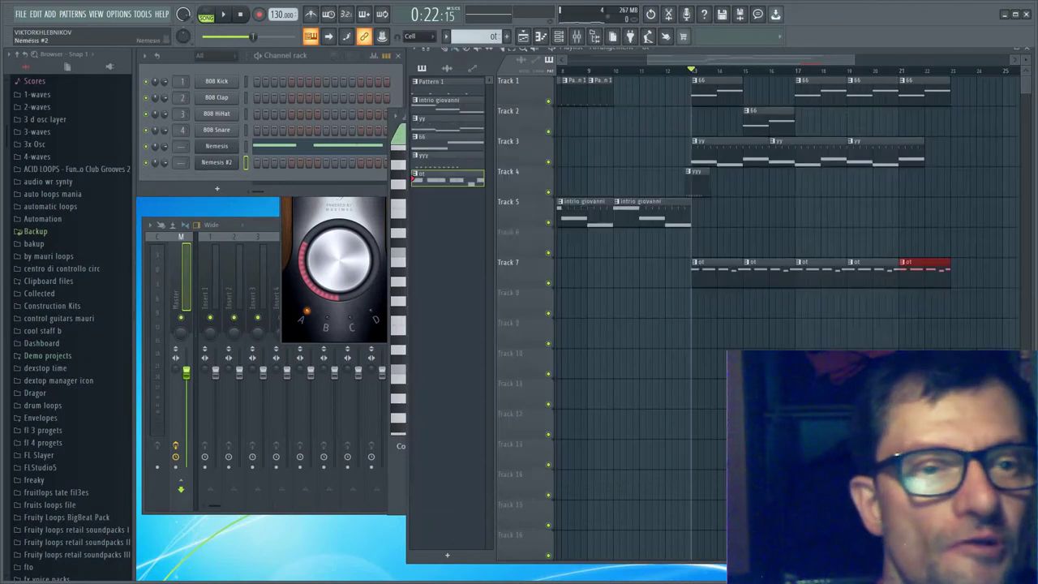
Save the project as Ufologica dj mauri in the planet sound mix folder under Mix 11 64 bit 2022 on drive F
click(21, 14)
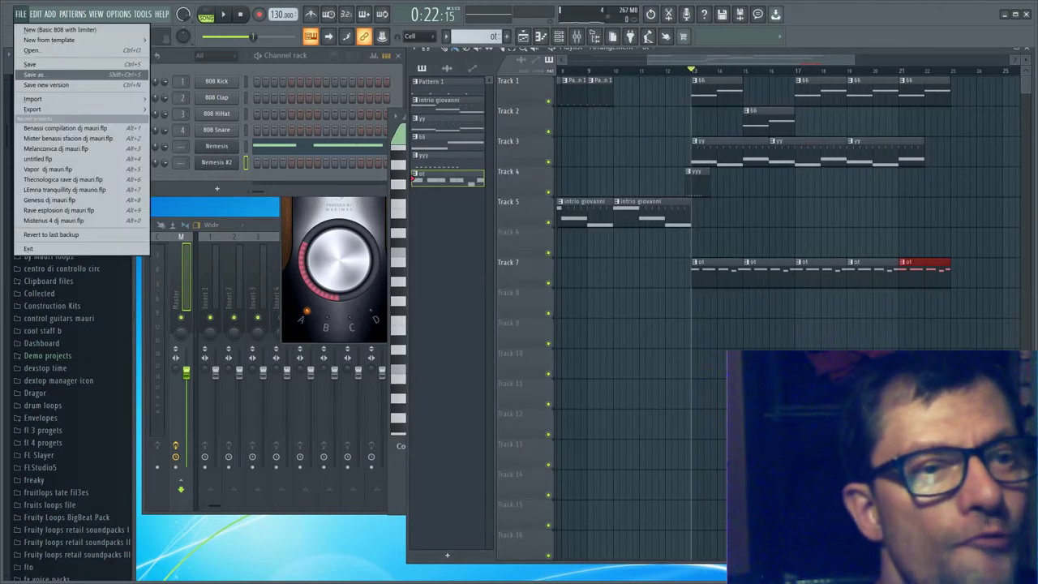
click(37, 74)
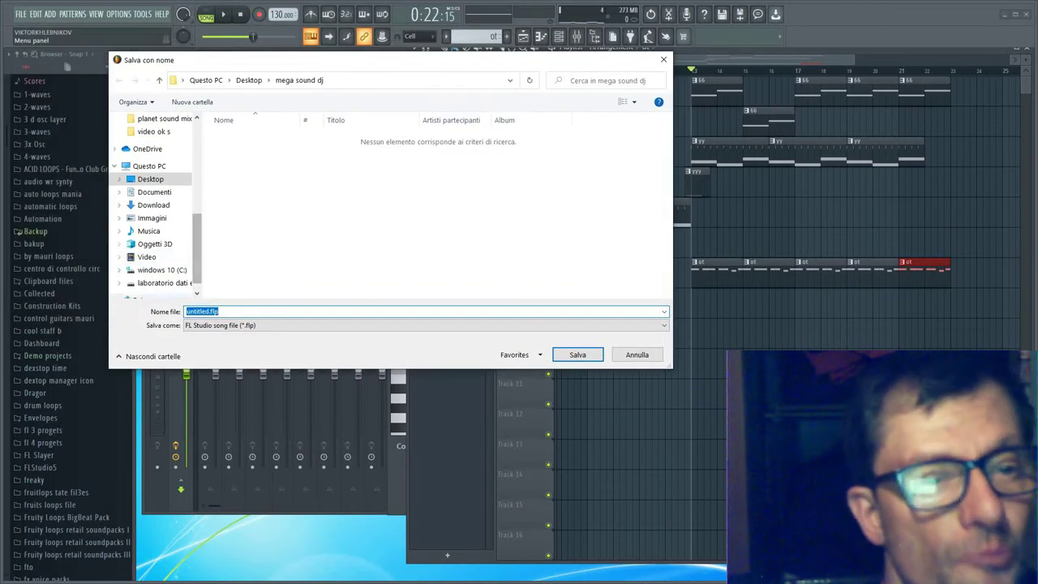
click(162, 282)
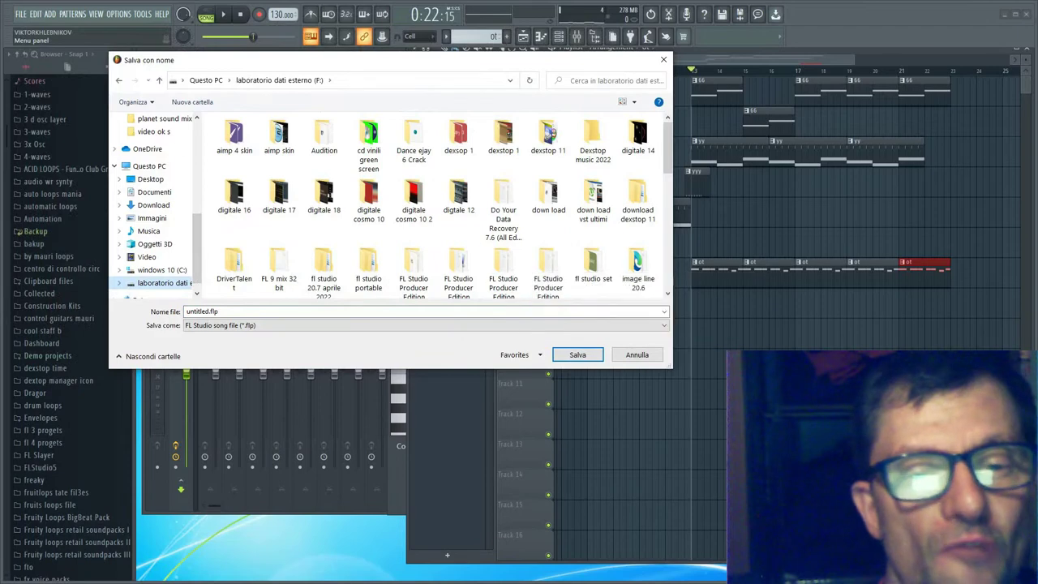
scroll(458, 268, down, 1)
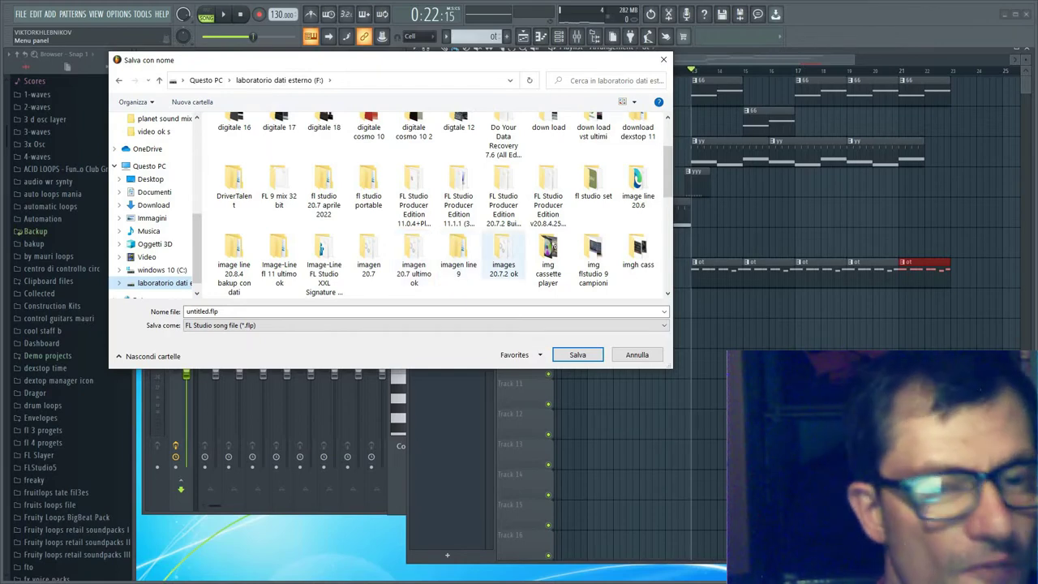
scroll(458, 259, down, 2)
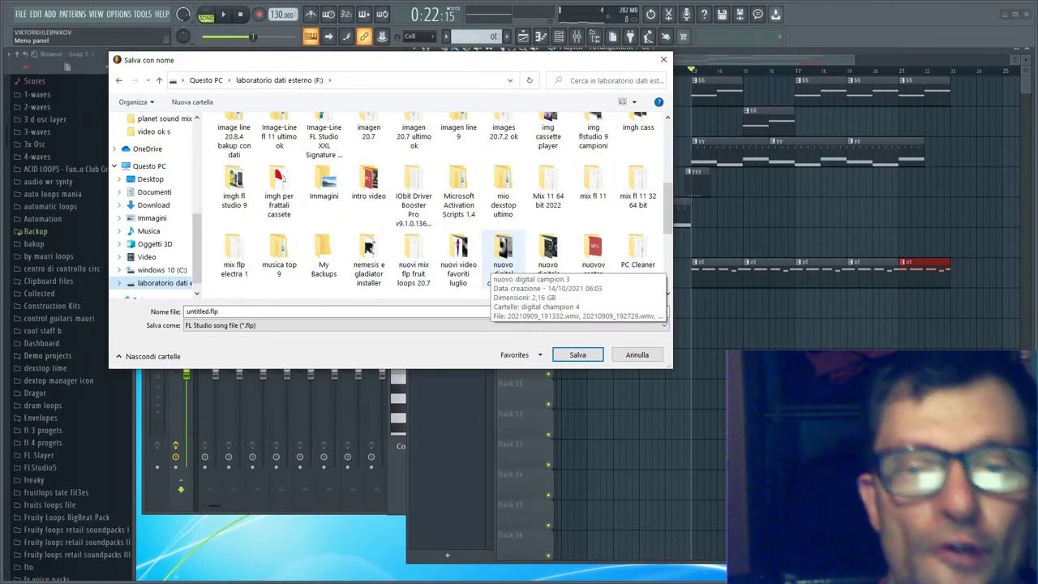
double_click(548, 190)
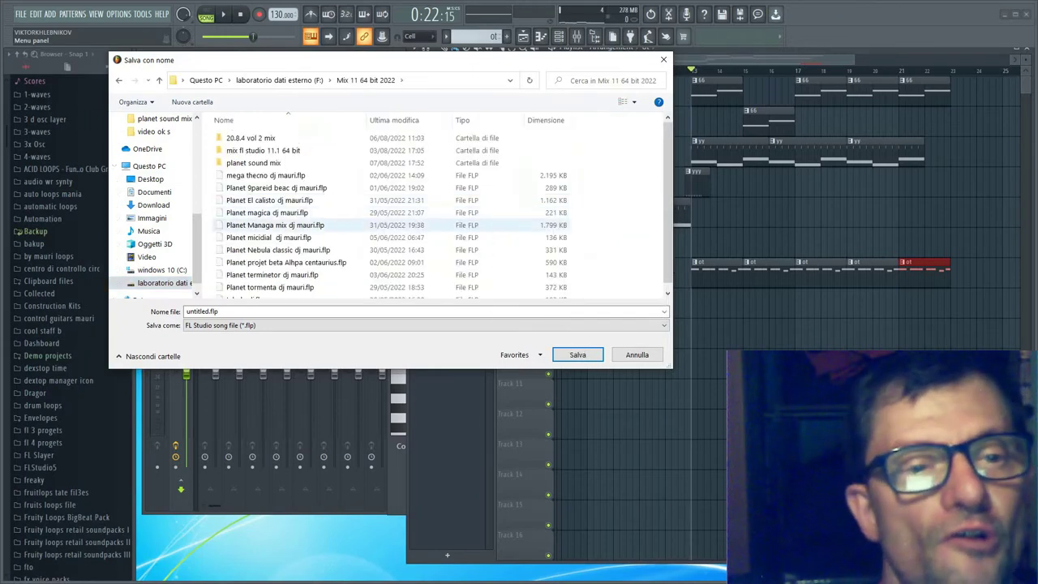
scroll(341, 252, down, 1)
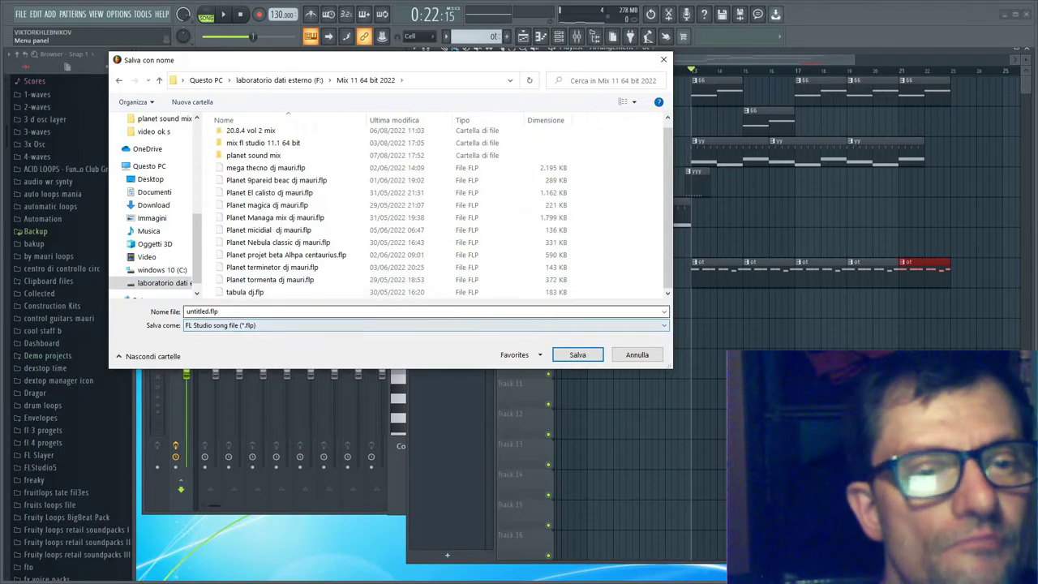
double_click(253, 155)
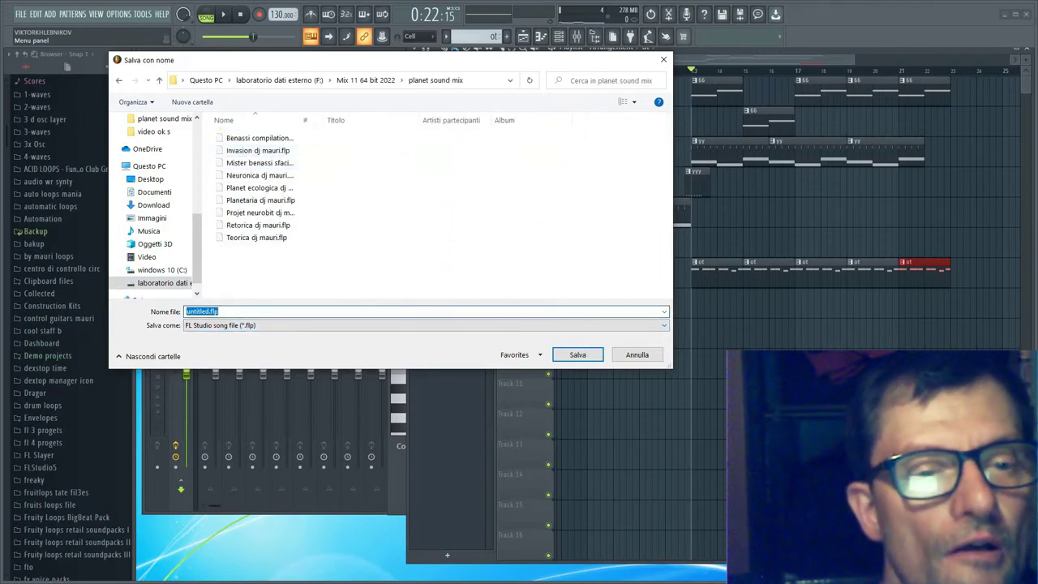
key(BackSpace)
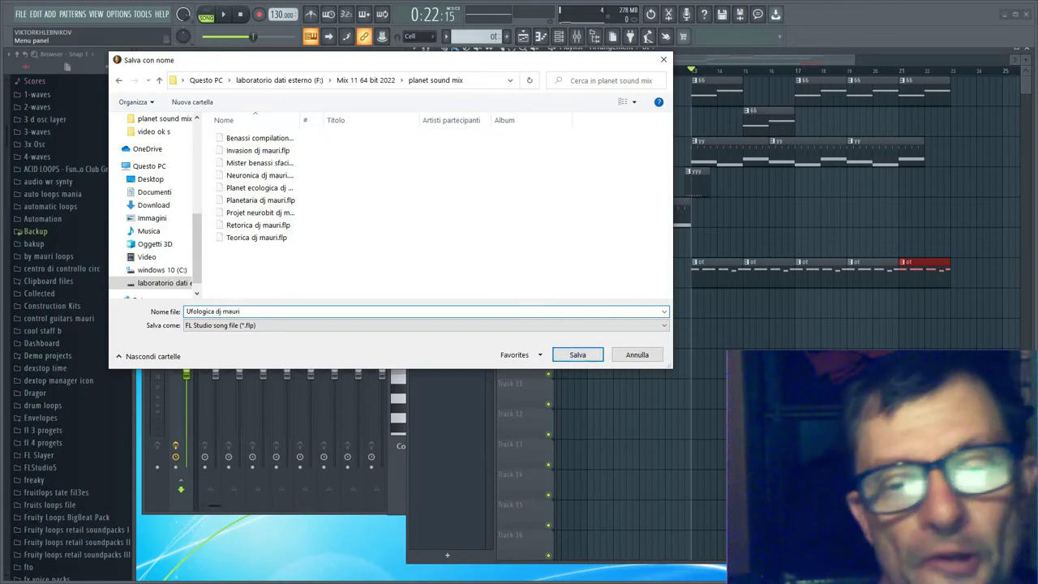
key(Return)
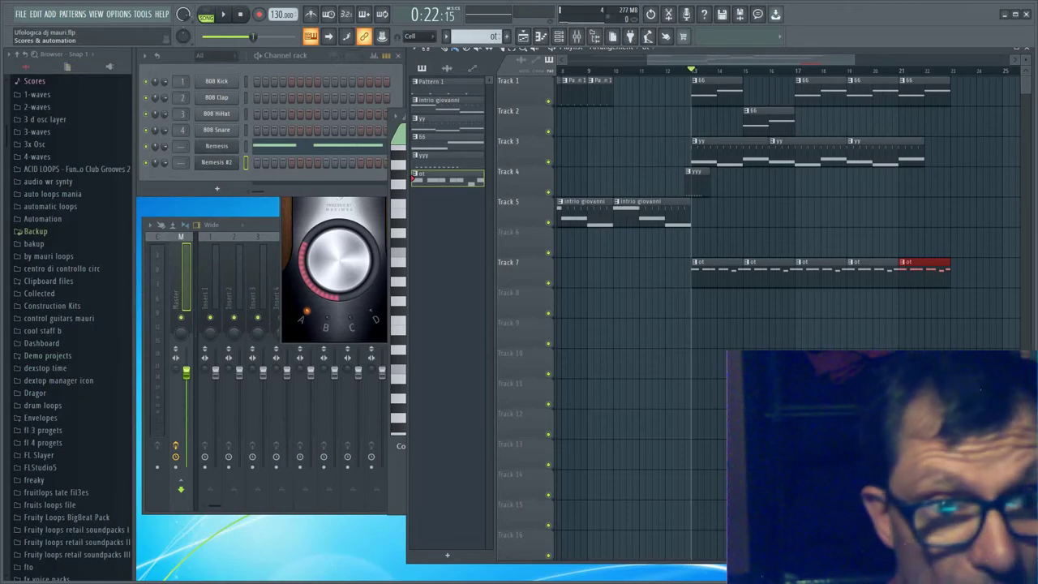
Save the project again under the same file name, replacing the existing Ufologica file
drag(683, 60, 602, 60)
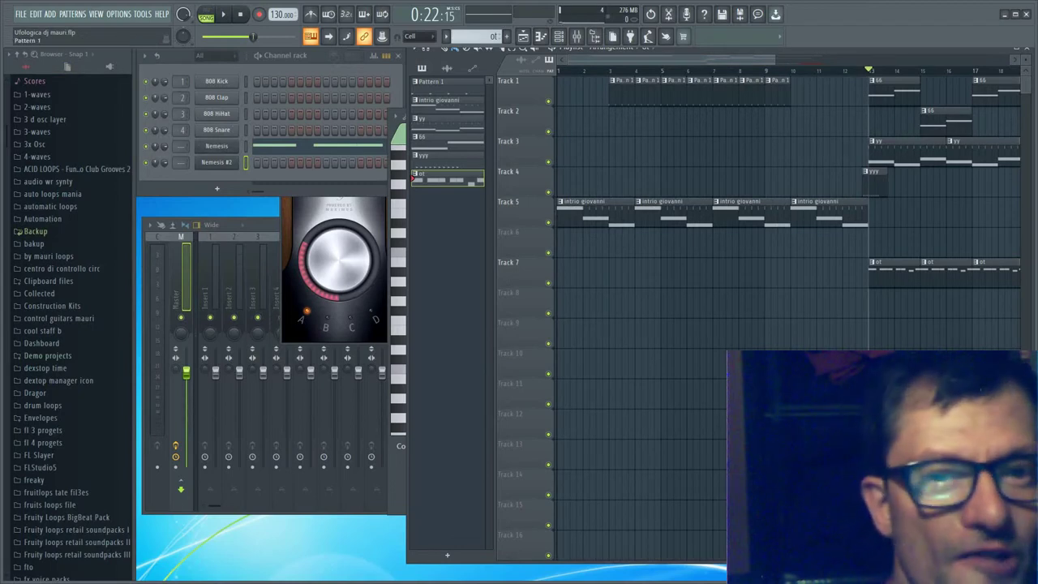
click(20, 13)
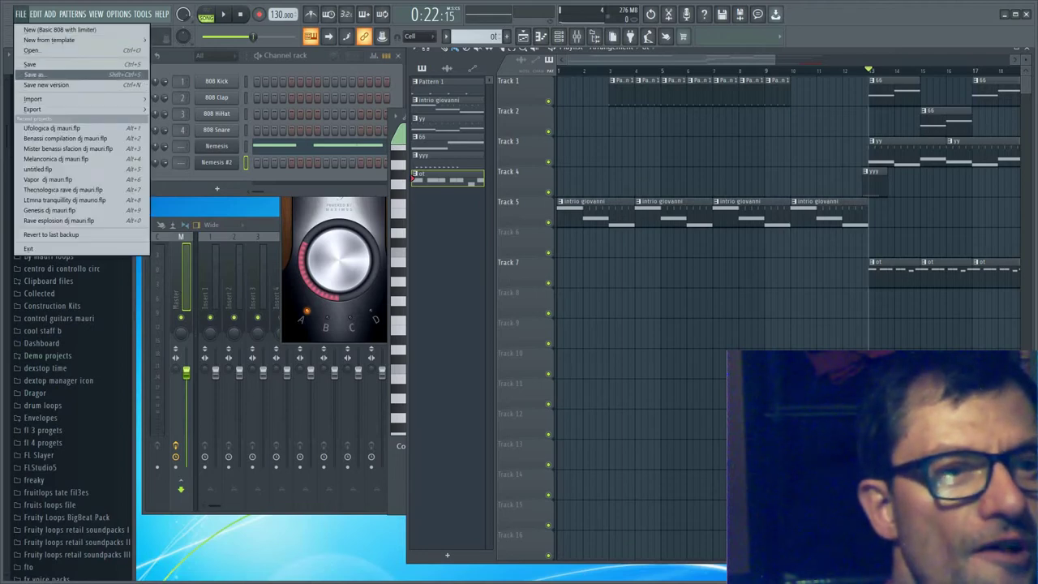
click(34, 74)
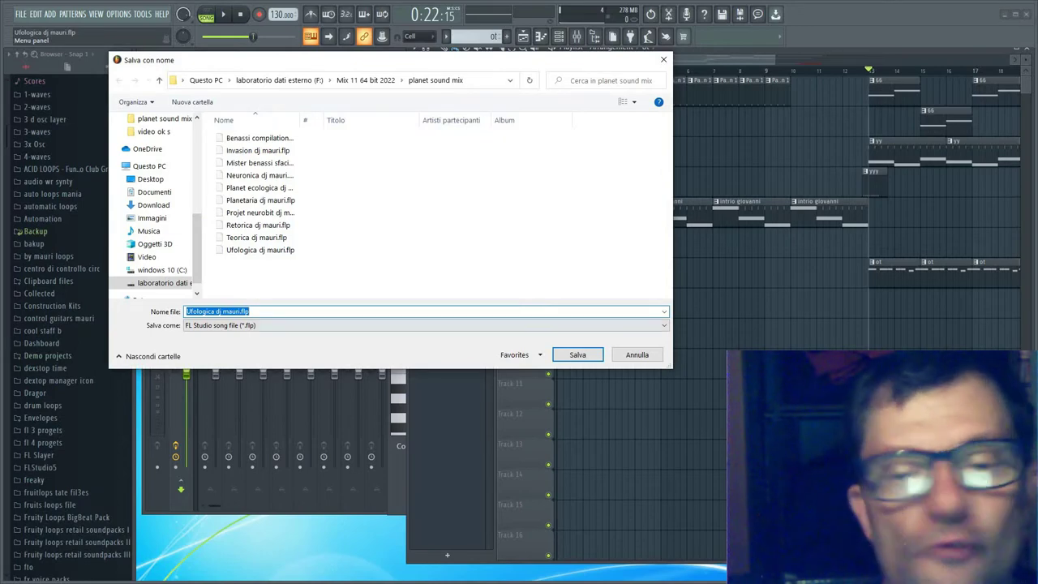
key(Return)
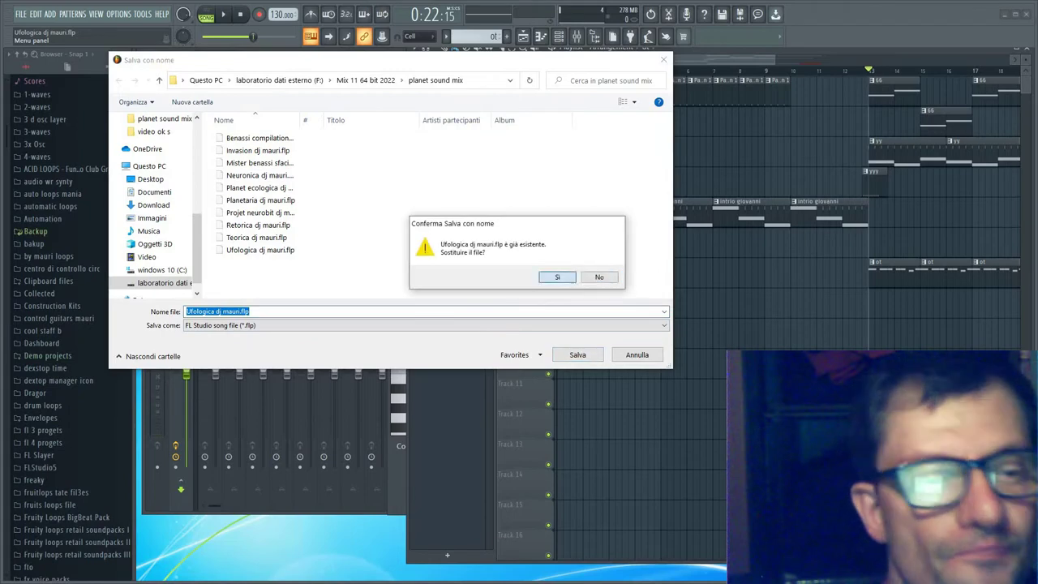
key(Return)
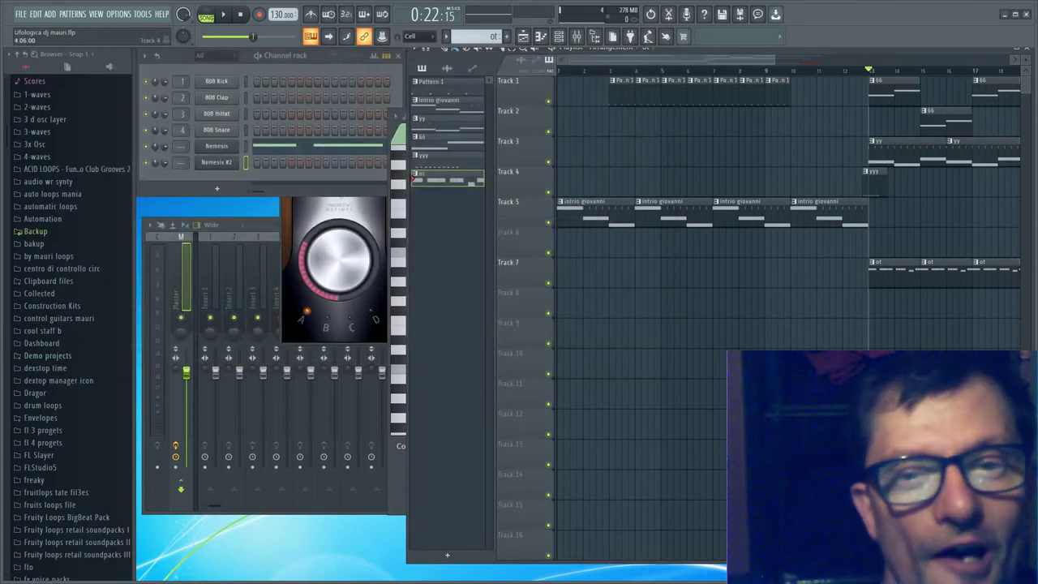
Create a new pattern named pads events
drag(626, 60, 778, 60)
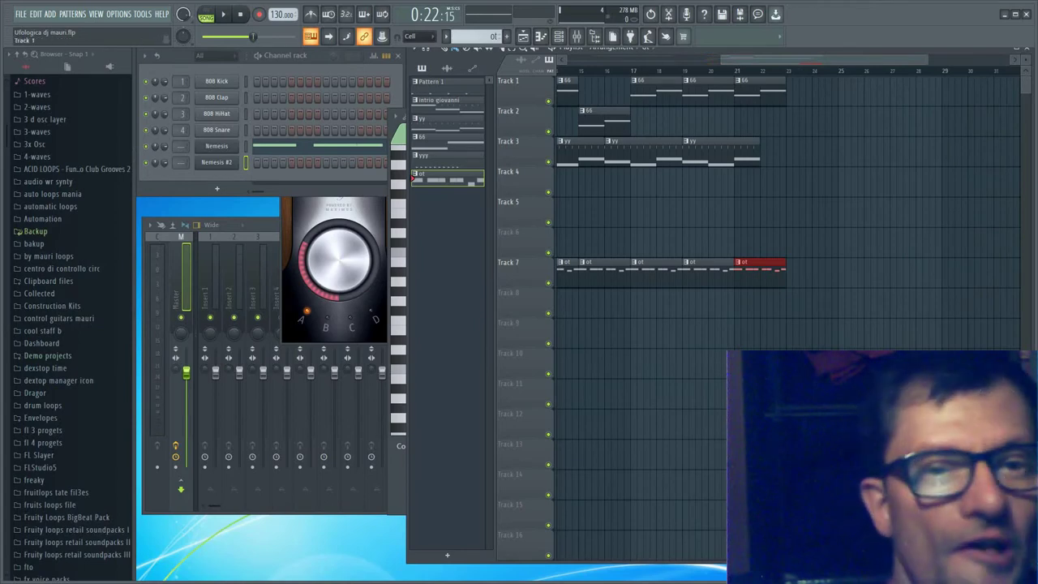
key(F4)
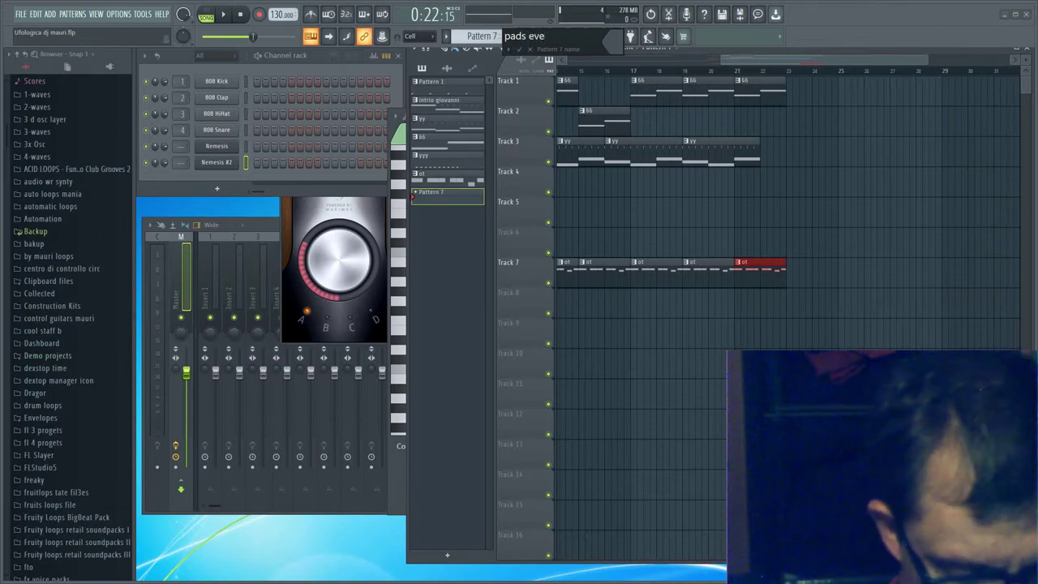
text(pads events)
key(Return)
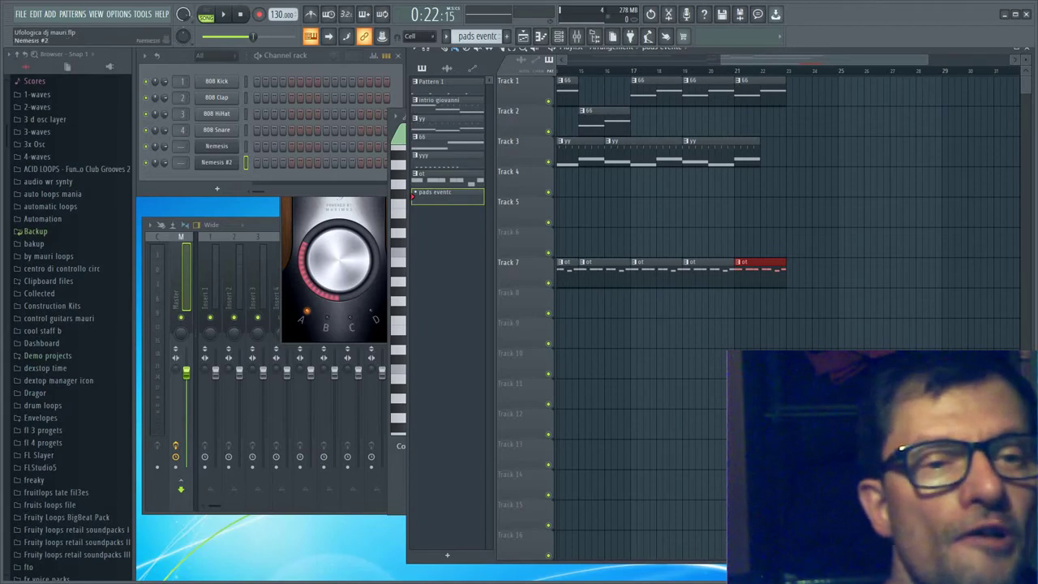
Add a third Nemesis channel, audition its Pad patches including Airy Vocal BN, and load 70's Spiders Mac
right_click(230, 162)
click(257, 256)
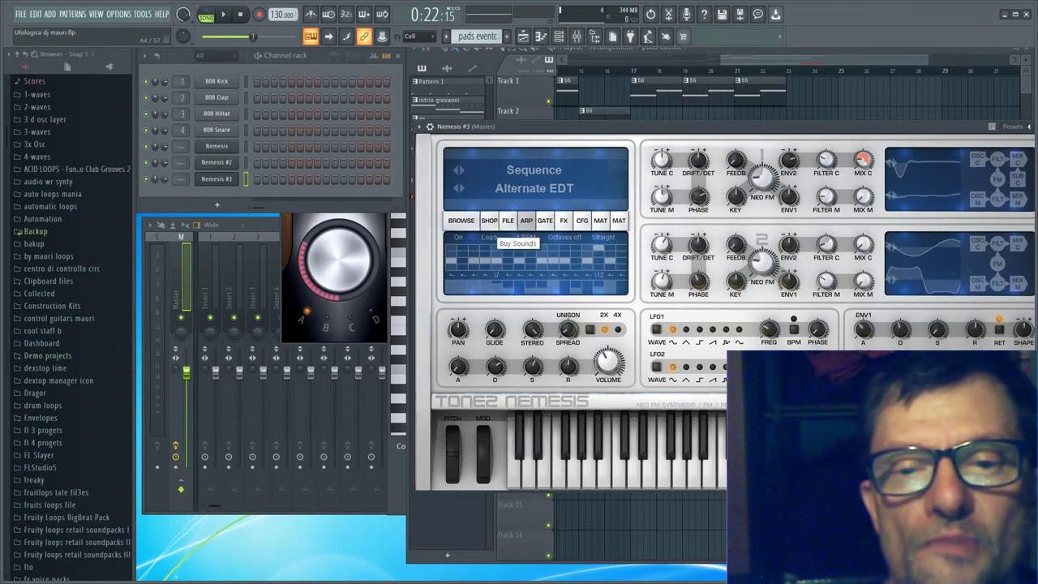
click(461, 220)
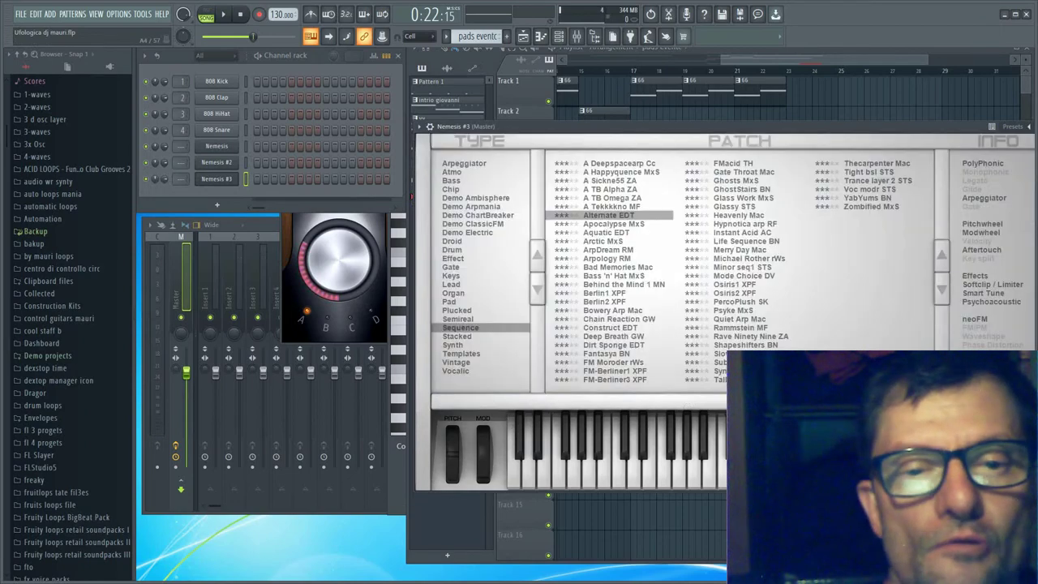
click(450, 301)
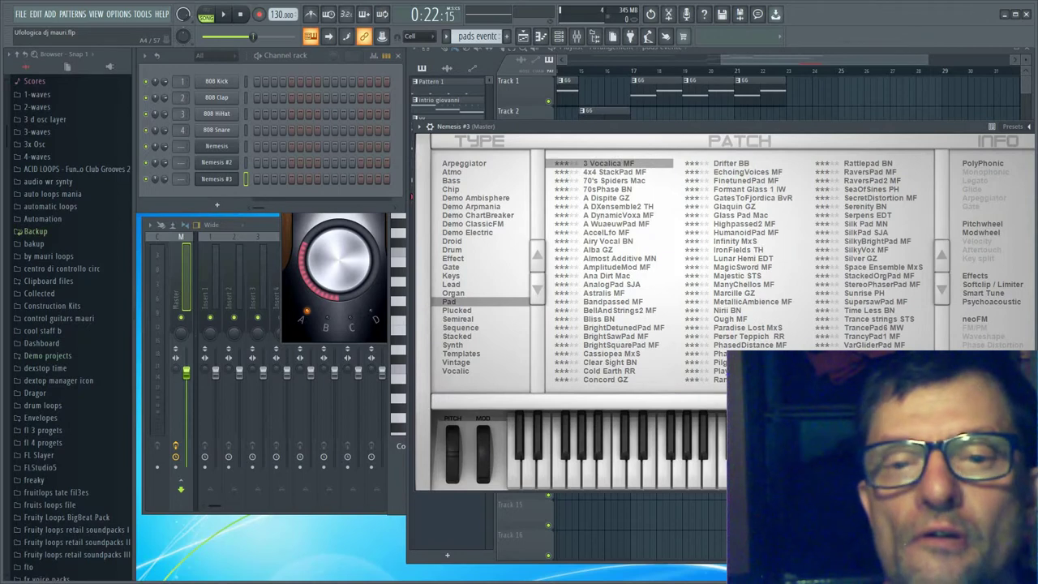
click(614, 181)
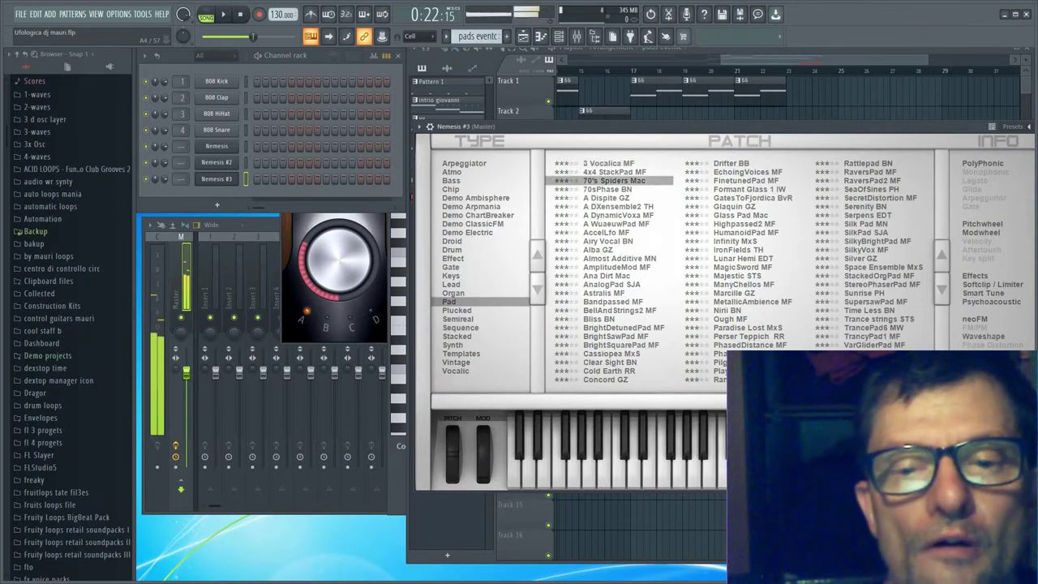
click(608, 241)
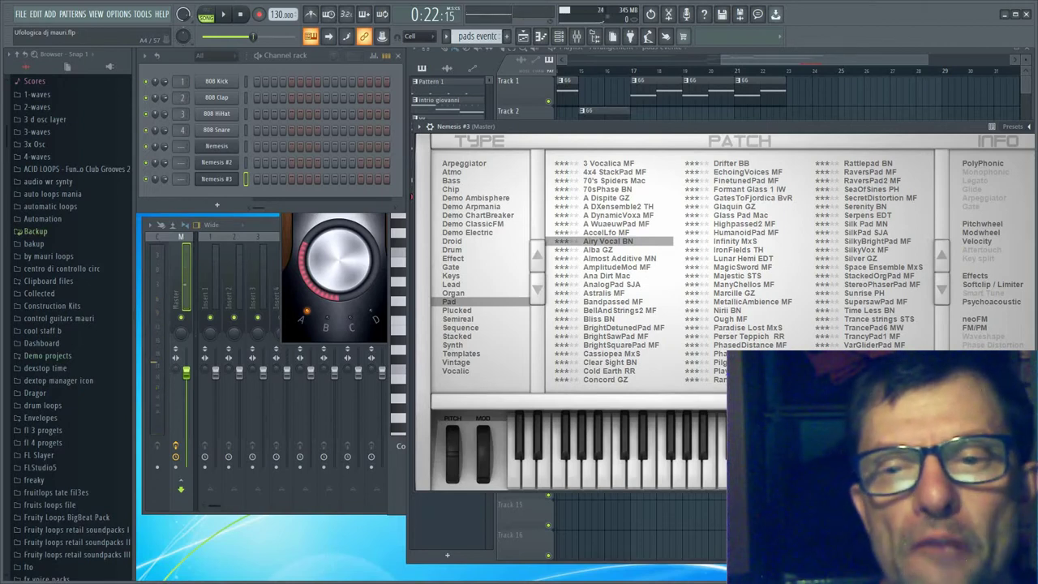
click(614, 181)
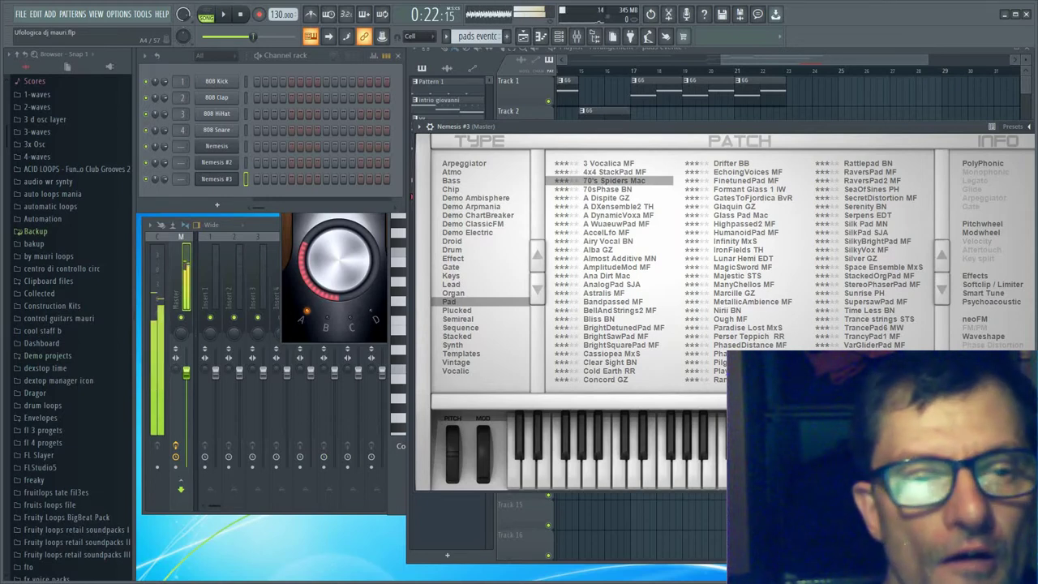
Draw four consecutive two-bar notes C4, E4, G4 and E4 in the Nemesis #3 piano roll
right_click(217, 179)
click(259, 179)
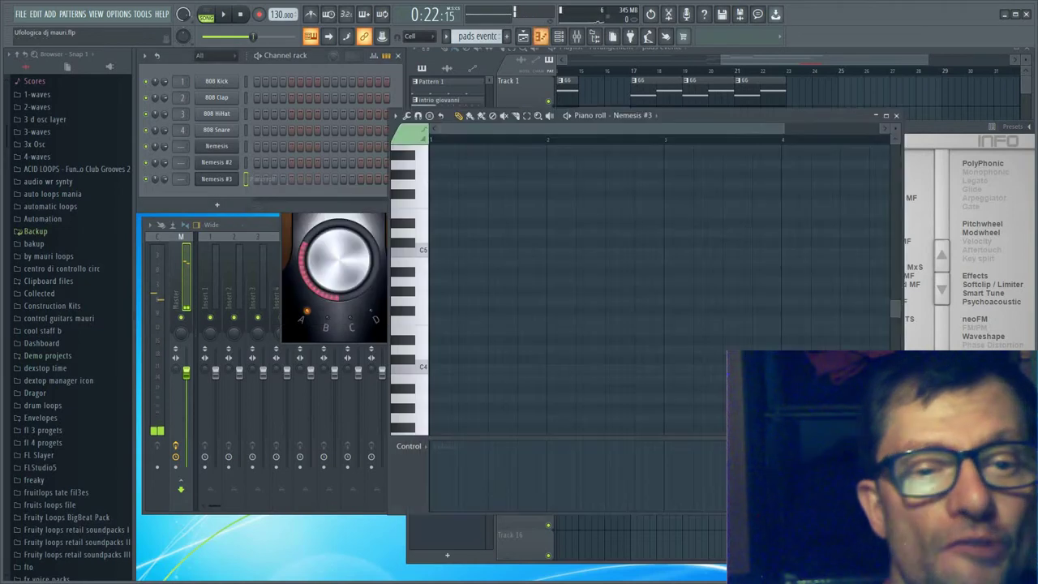
click(410, 367)
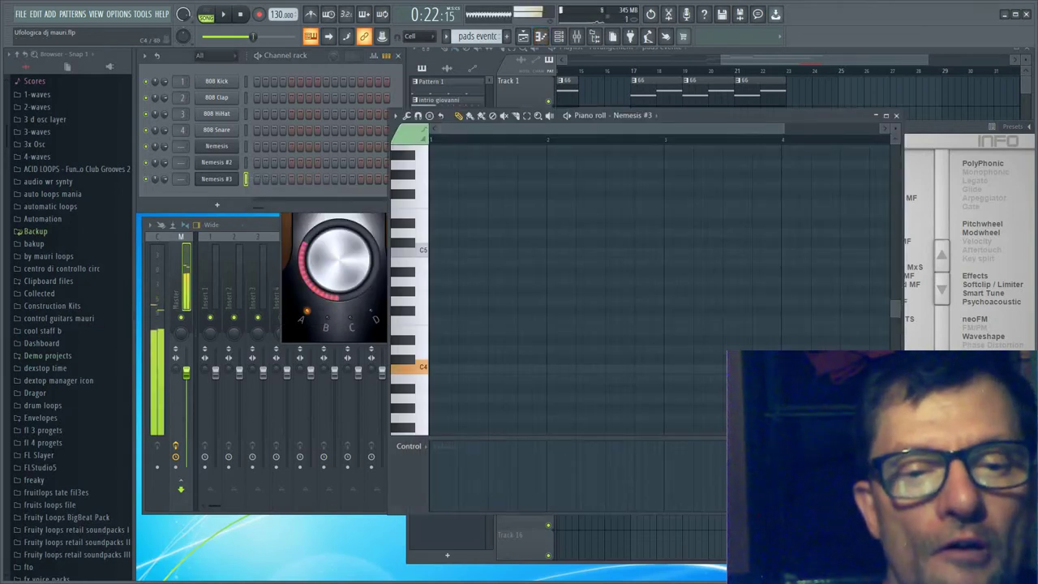
click(435, 369)
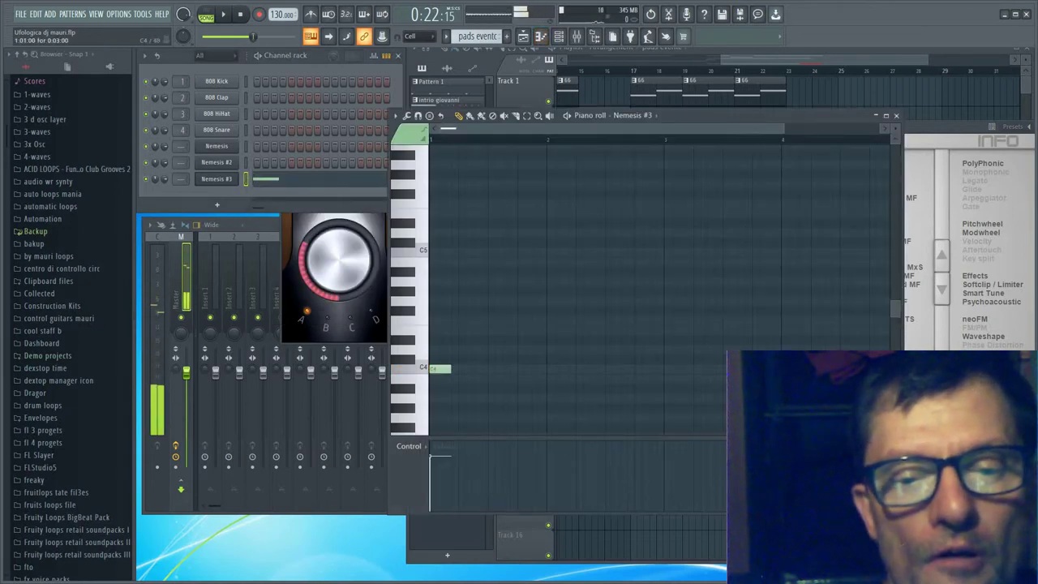
drag(449, 369, 655, 394)
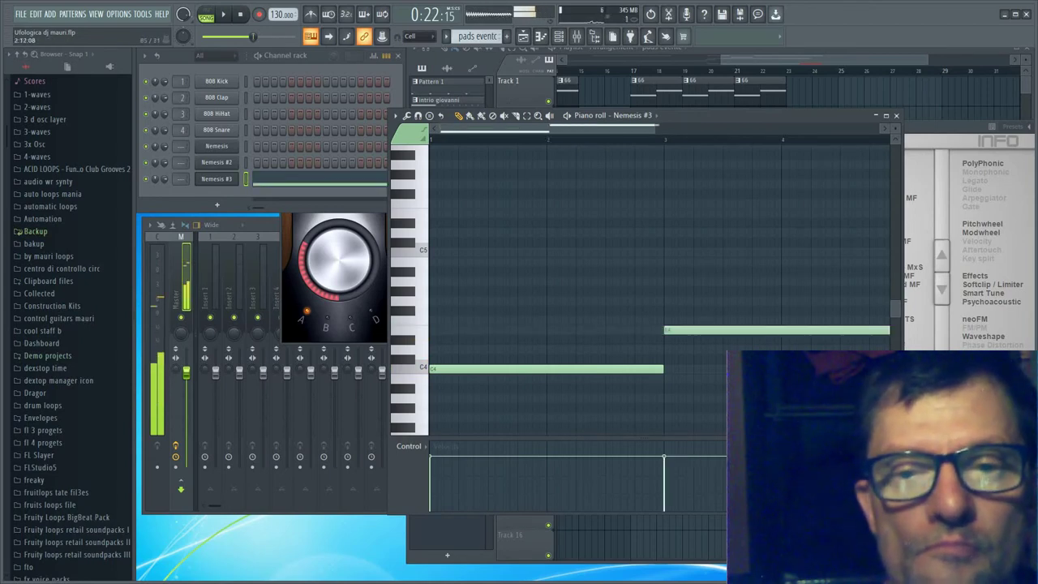
scroll(768, 340, down, 3)
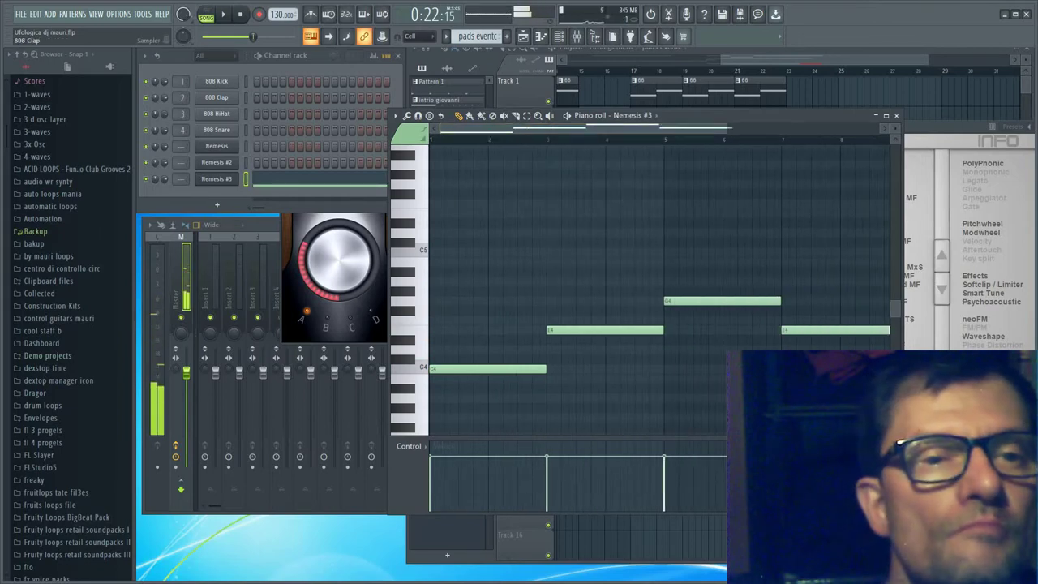
Fill every fourth step of the 808 Clap channel in the pads events pattern
right_click(218, 98)
click(372, 143)
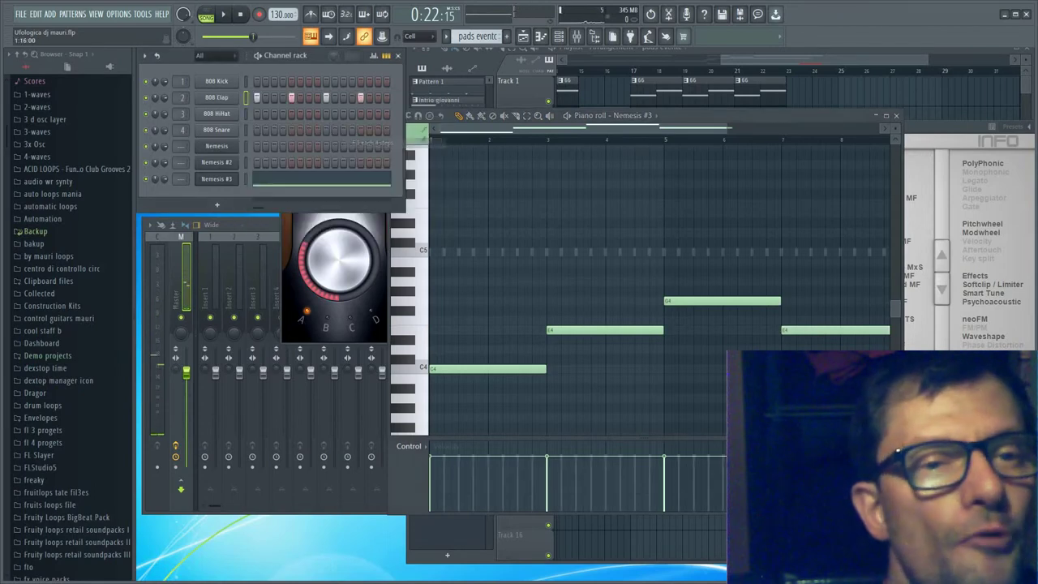
Place a pads events clip on Track 4 at bar 23 and shift that track's yyy clip slightly earlier, starting before bar 13
drag(810, 60, 631, 60)
click(699, 182)
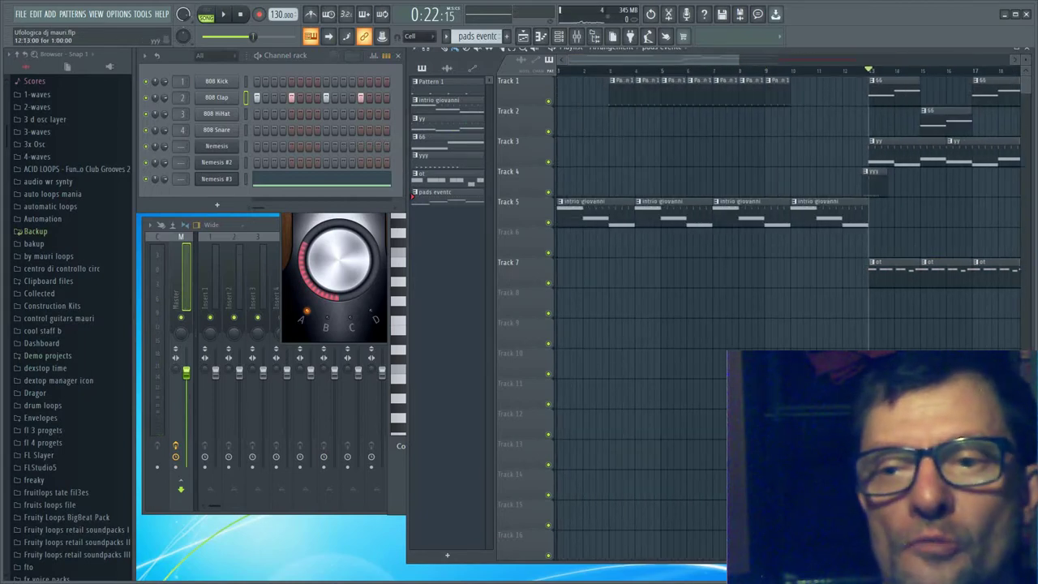
drag(873, 182, 866, 183)
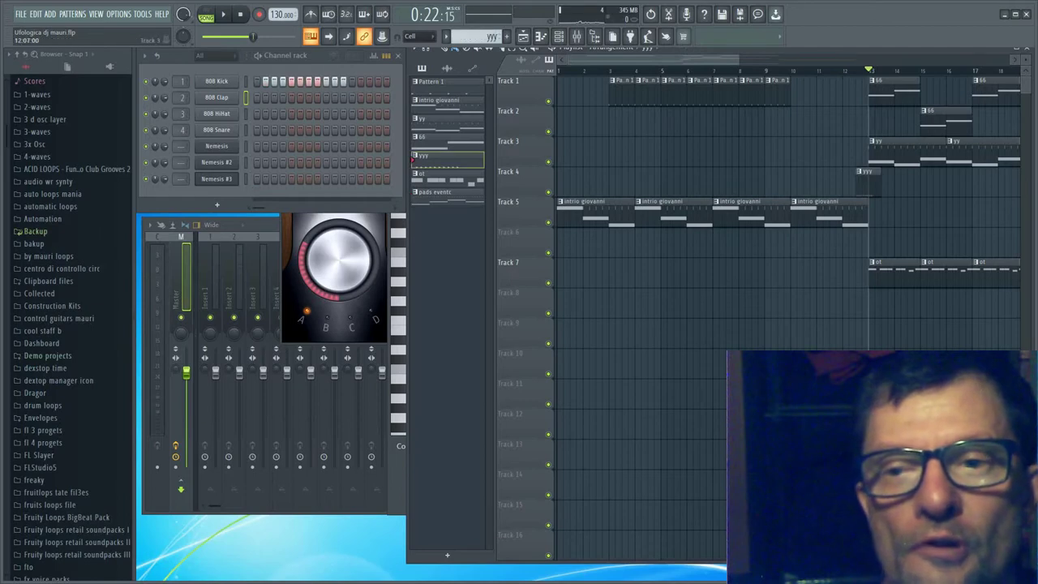
Place a yyy clip at bar 22 on Track 3, directly after the last yy clip, and play the song from the beginning
scroll(787, 308, right, 12)
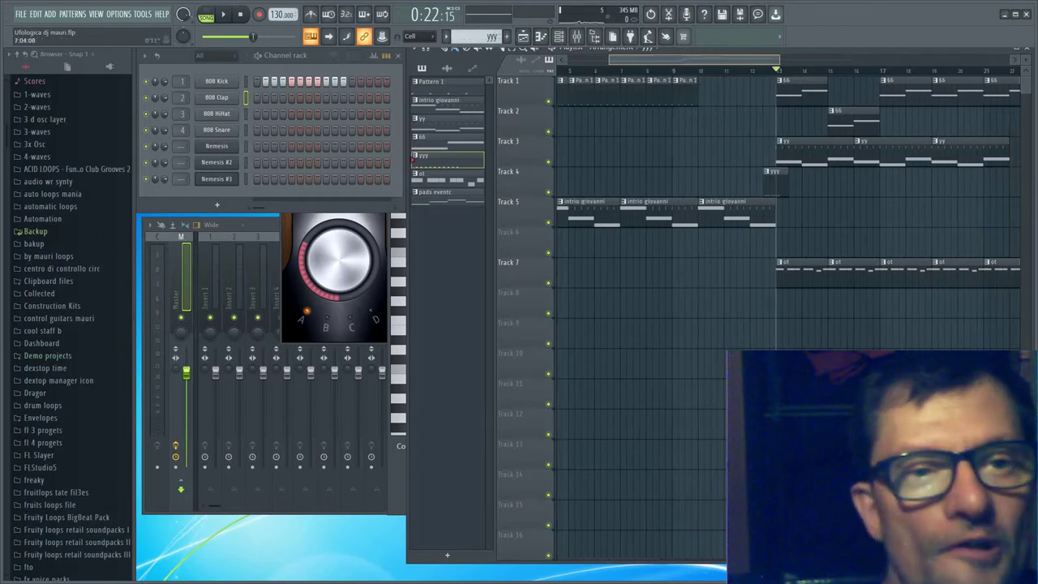
click(792, 154)
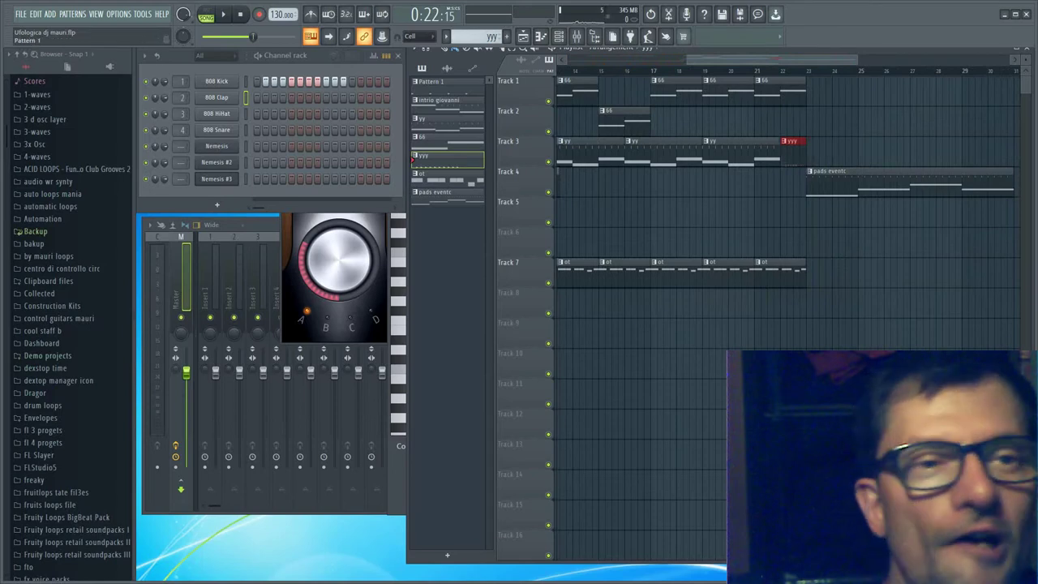
key(space)
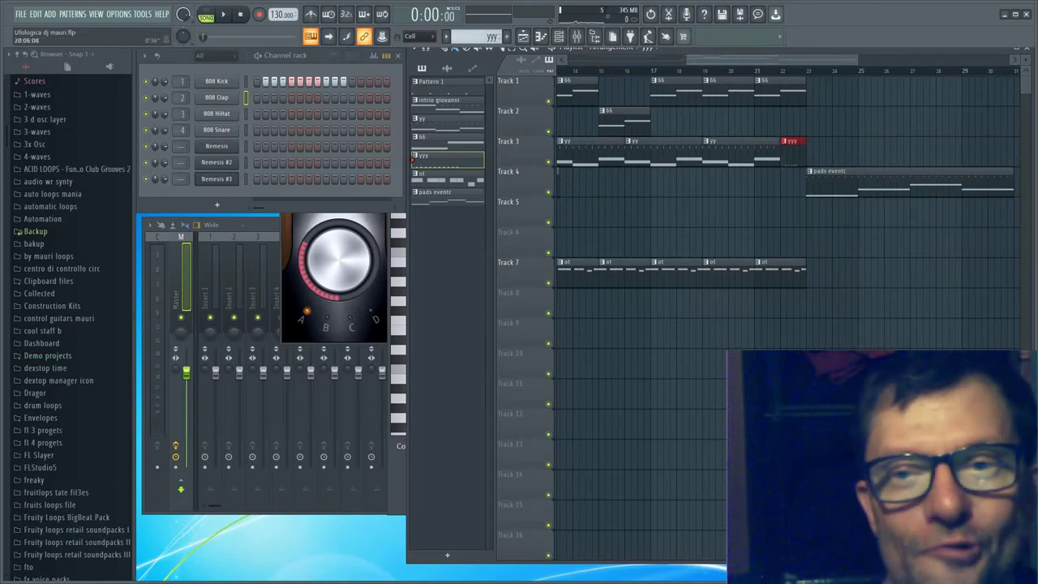
Play the song from the beginning and place a yyy clip on Track 4 just before bar 10
drag(746, 60, 626, 60)
key(space)
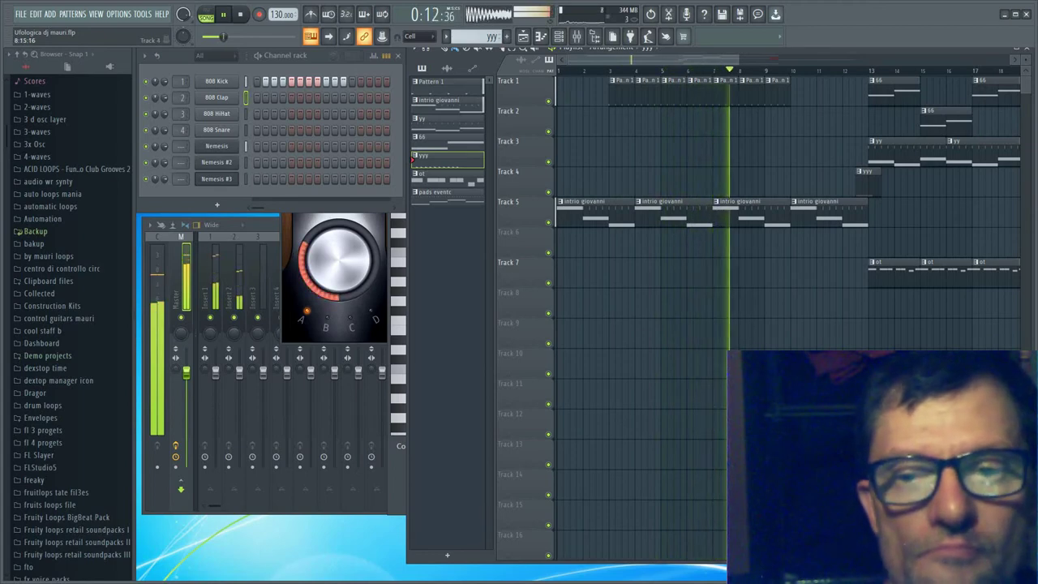
click(781, 183)
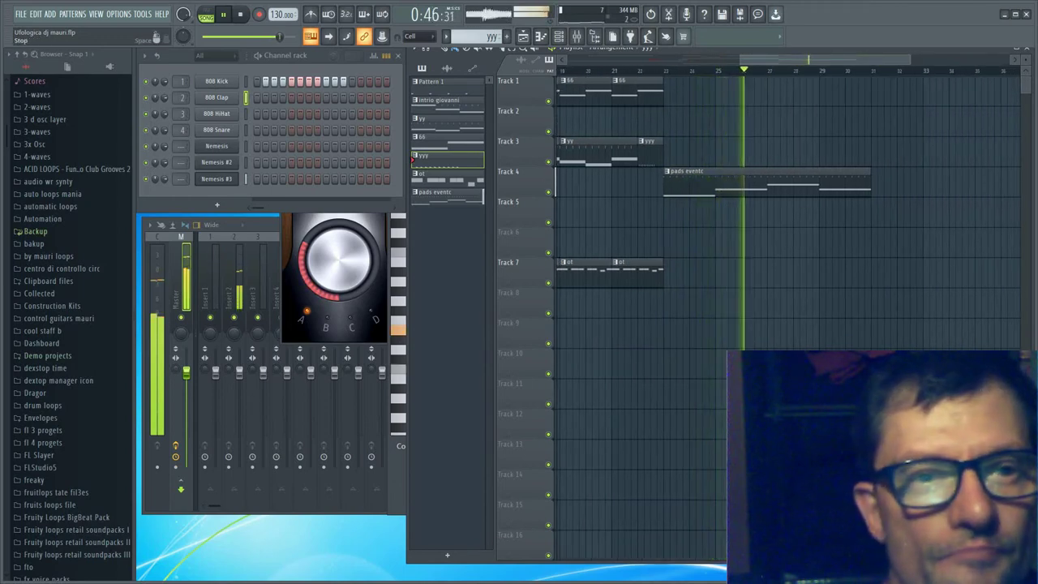
key(space)
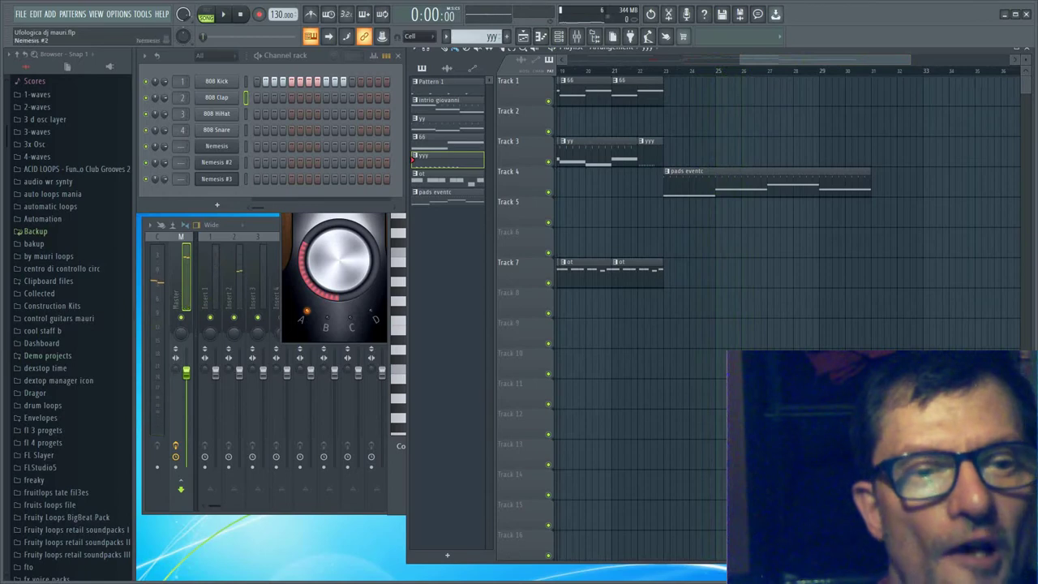
Open the Nemesis #3 instrument and look through its Pad patches
click(217, 178)
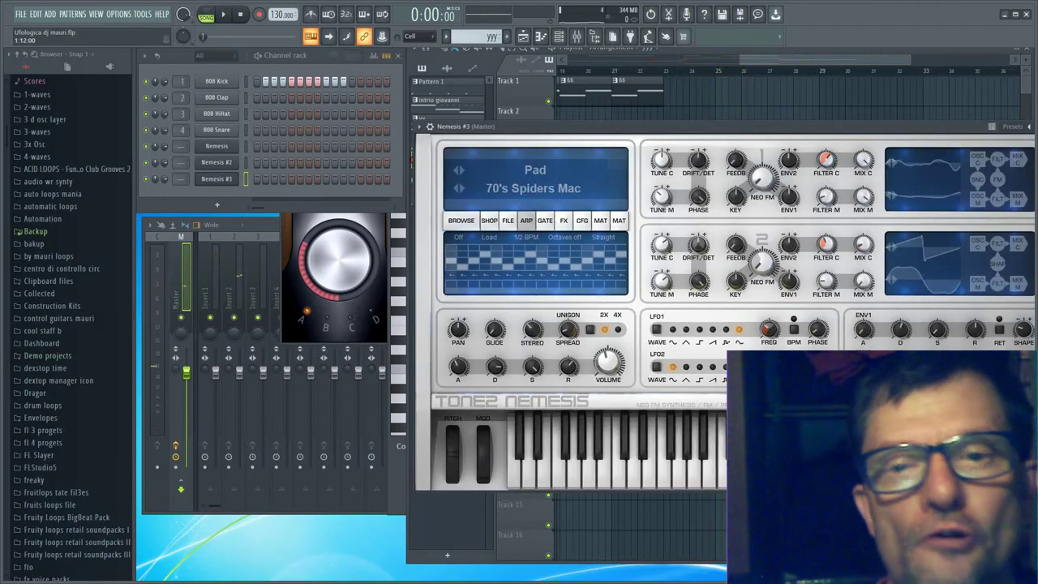
drag(662, 126, 449, 124)
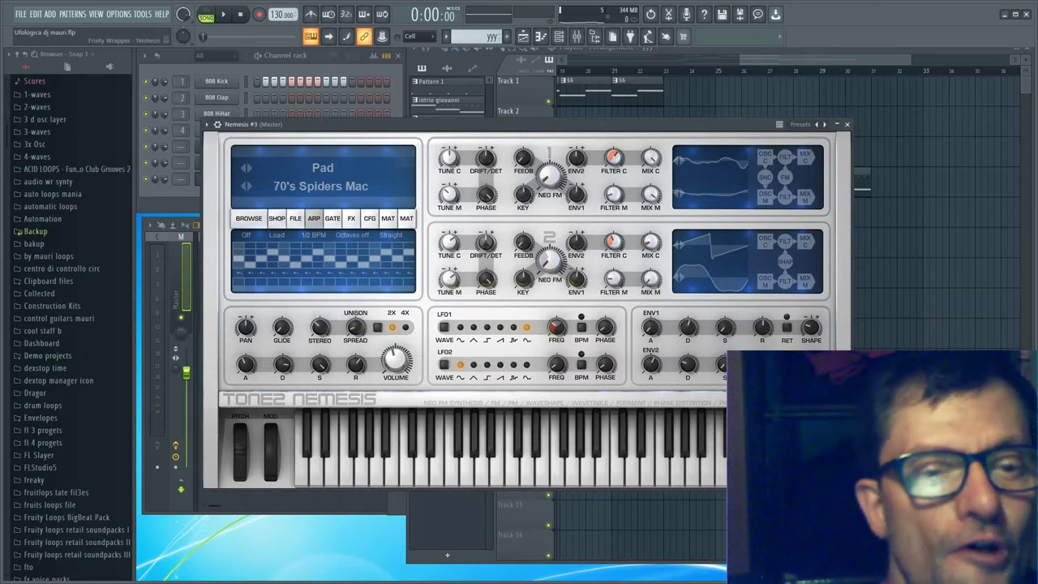
click(248, 218)
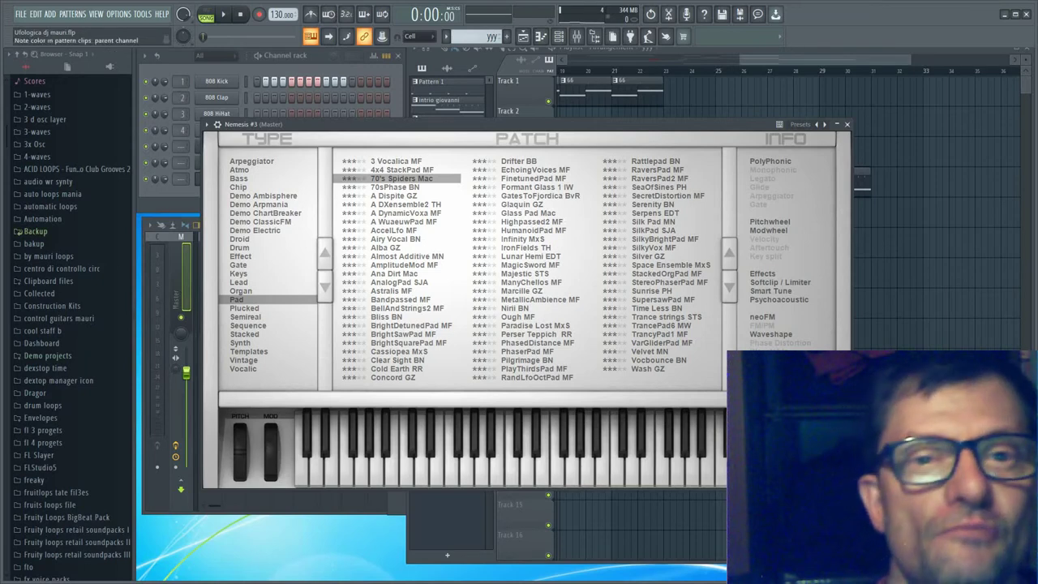
Create a new pattern named tt and bring its channels to the front
click(507, 36)
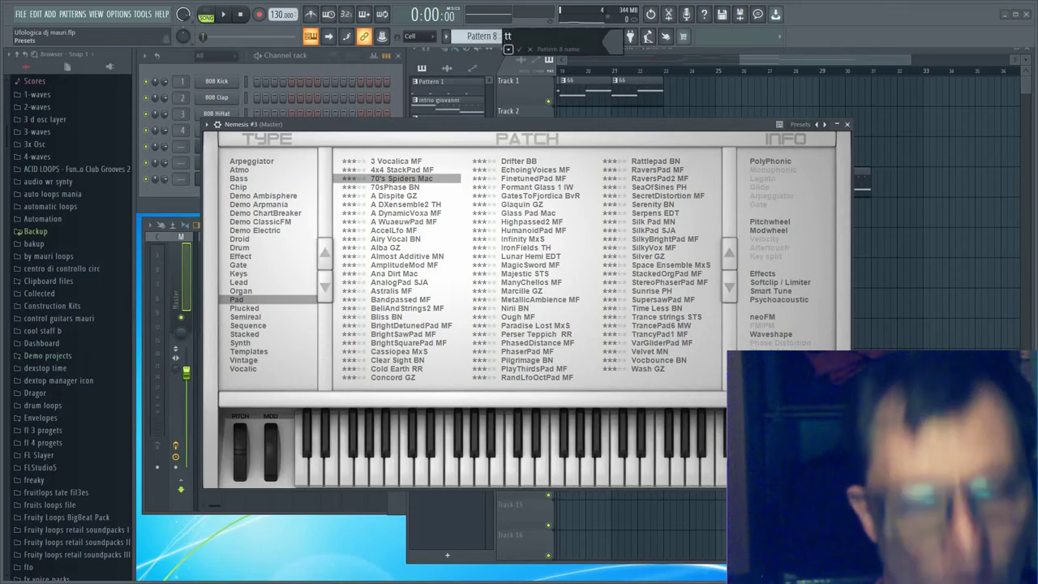
text(tt)
key(Return)
click(274, 68)
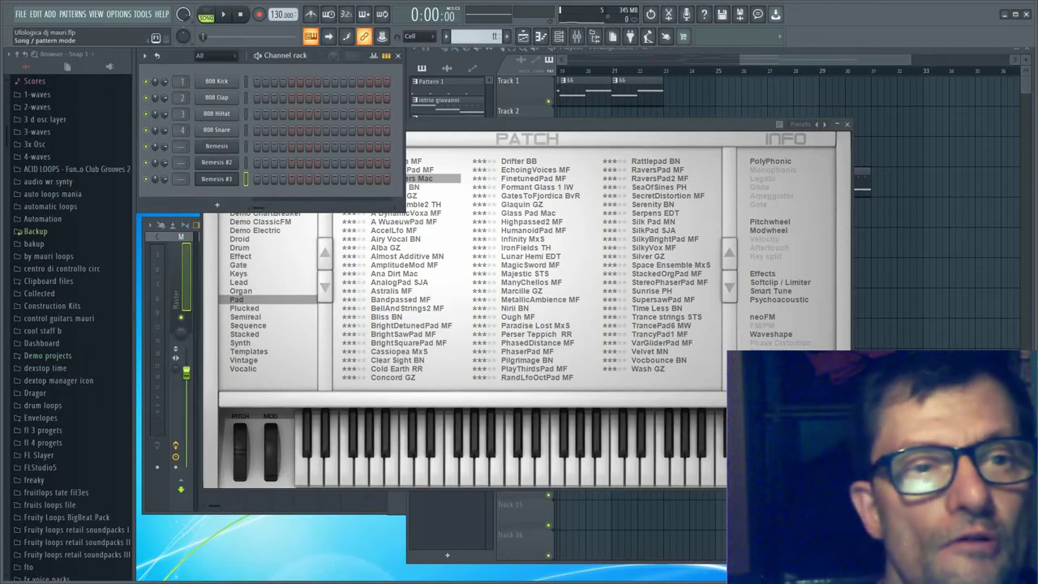
Draw six short F4 notes followed by two short G4 notes in the Nemesis piano roll of the tt pattern
right_click(234, 146)
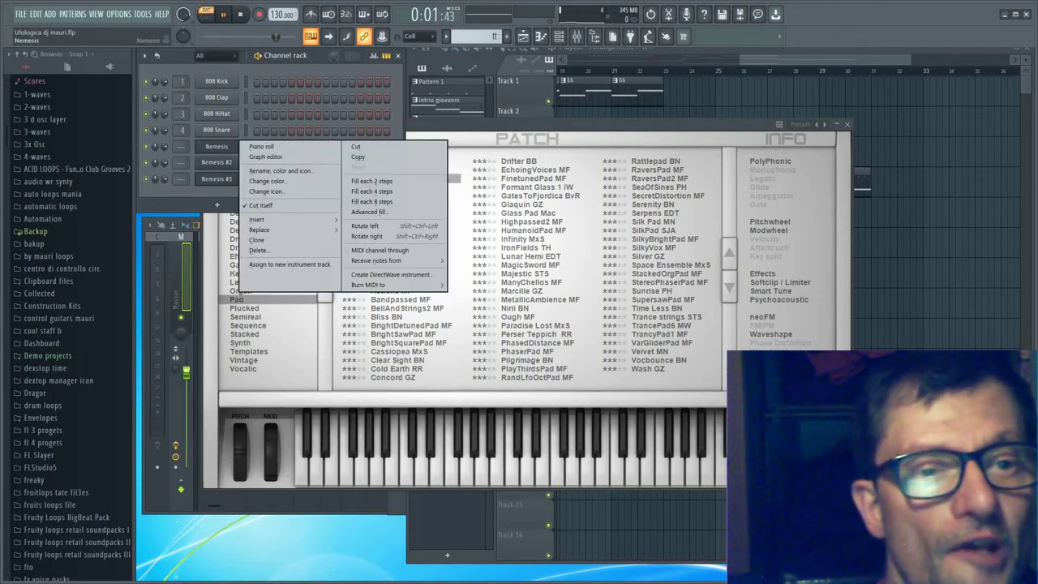
click(261, 146)
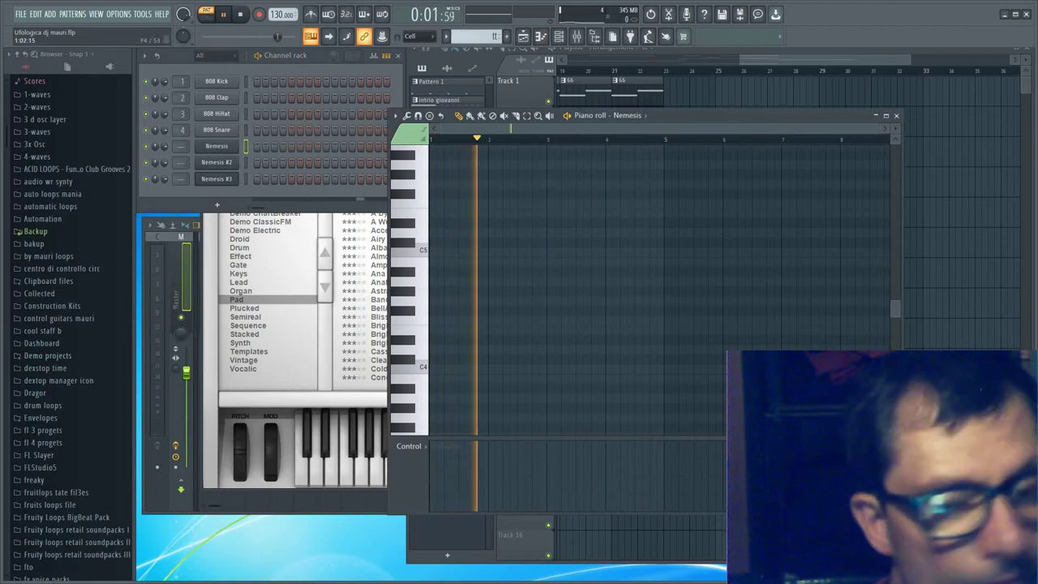
click(435, 320)
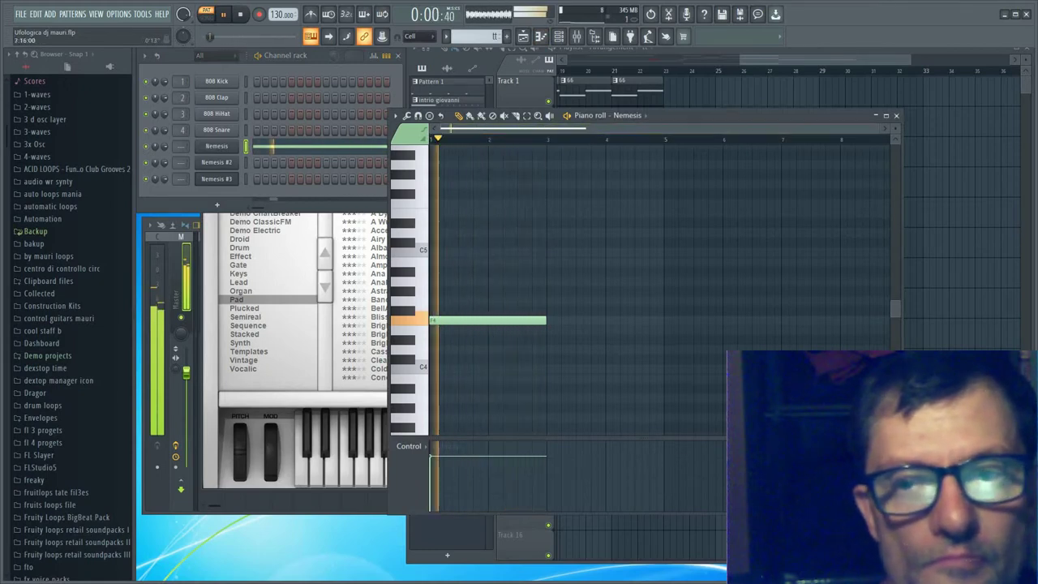
drag(879, 128, 794, 128)
drag(617, 320, 441, 320)
click(450, 320)
click(468, 320)
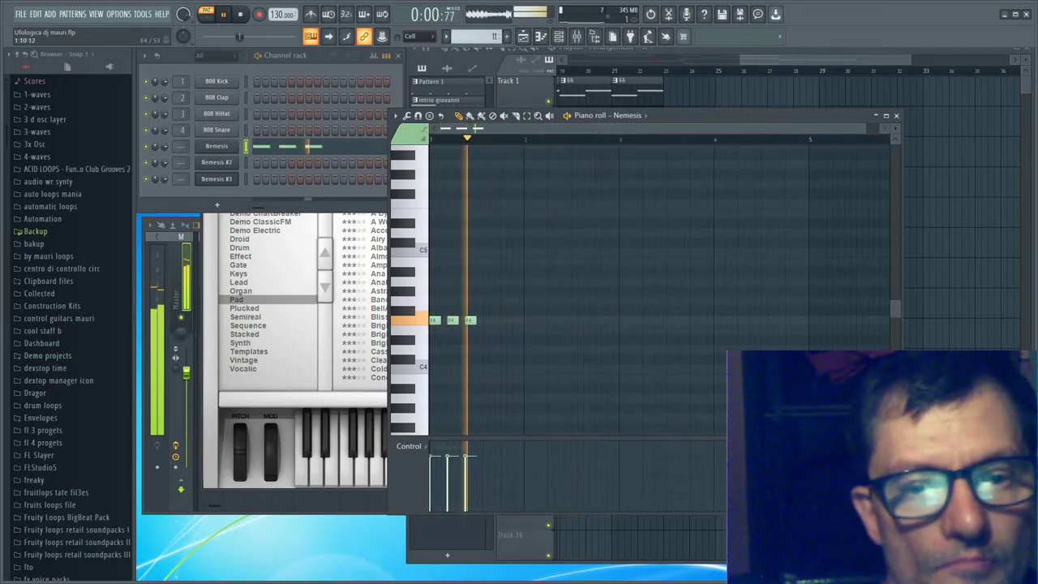
click(486, 321)
click(532, 320)
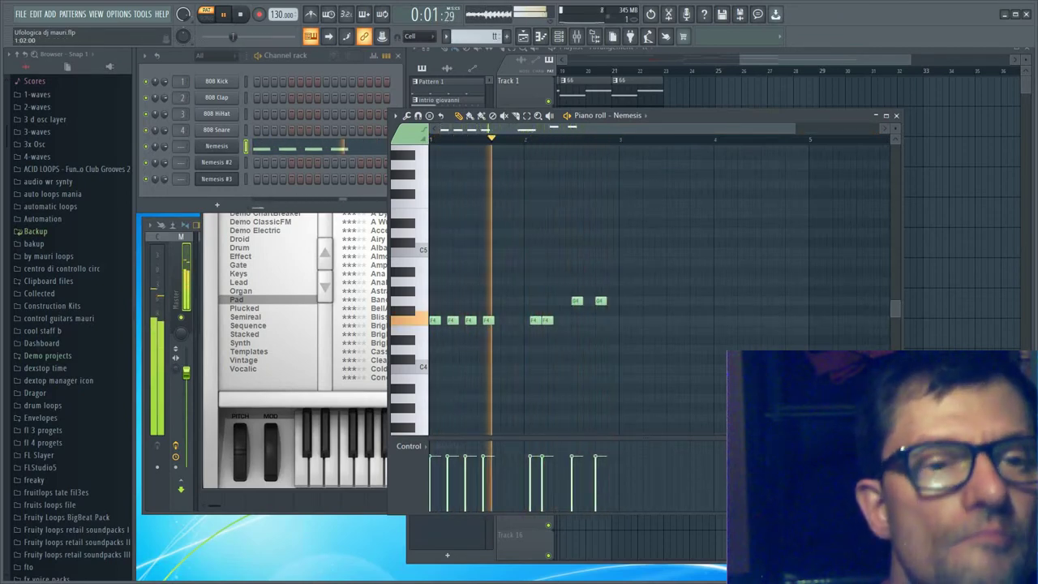
Draw six evenly spaced short F4 notes and one G4 note in the Nemesis #2 piano roll
right_click(219, 162)
click(261, 164)
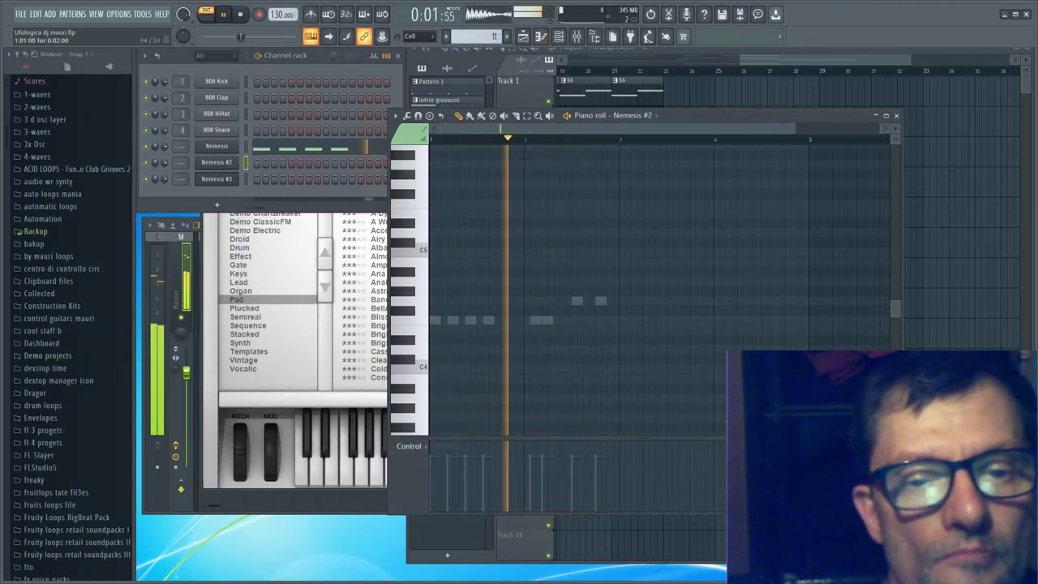
click(435, 320)
click(457, 320)
click(481, 321)
click(504, 320)
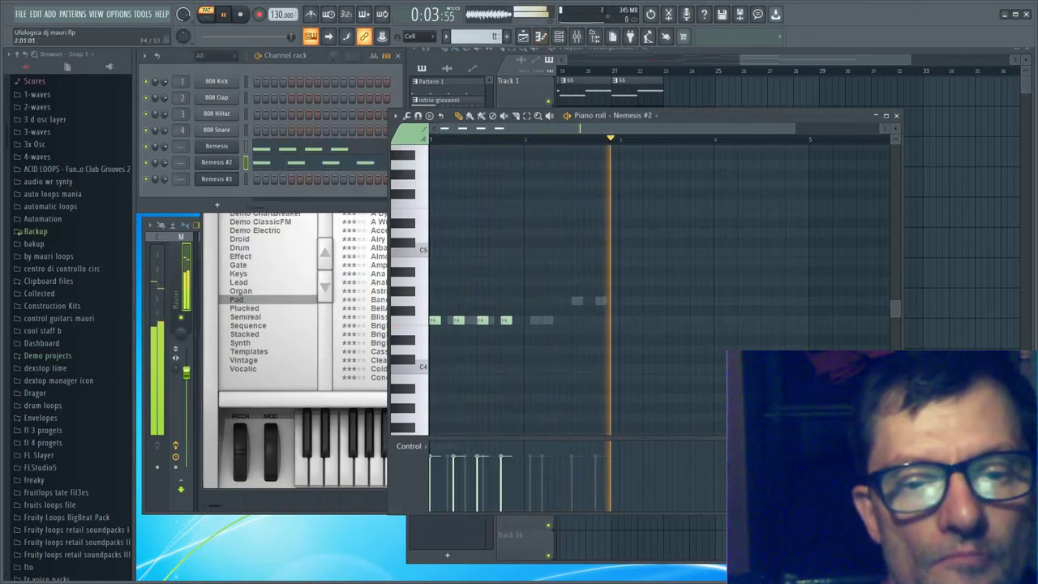
click(528, 320)
click(552, 320)
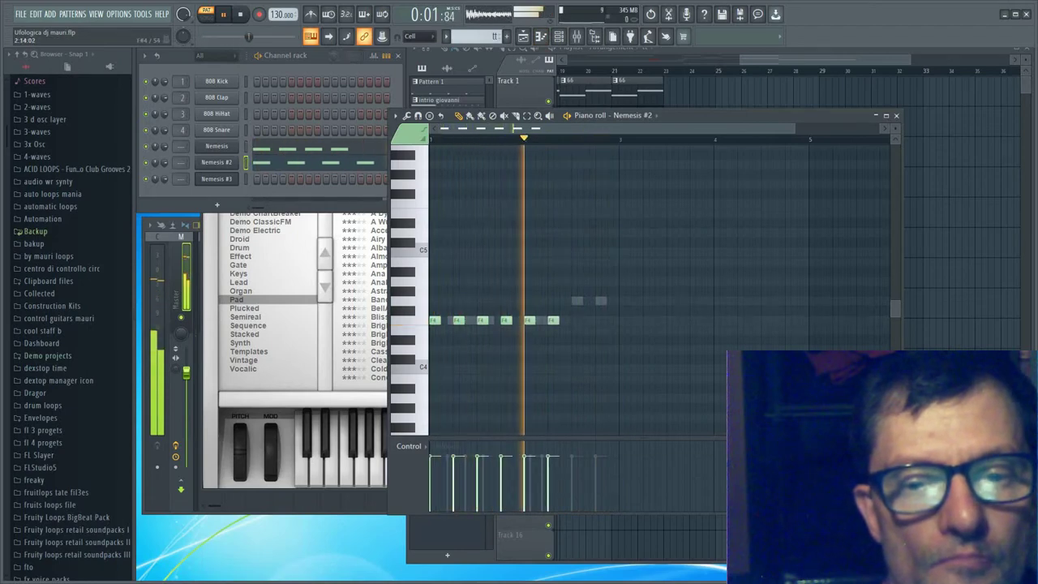
click(604, 301)
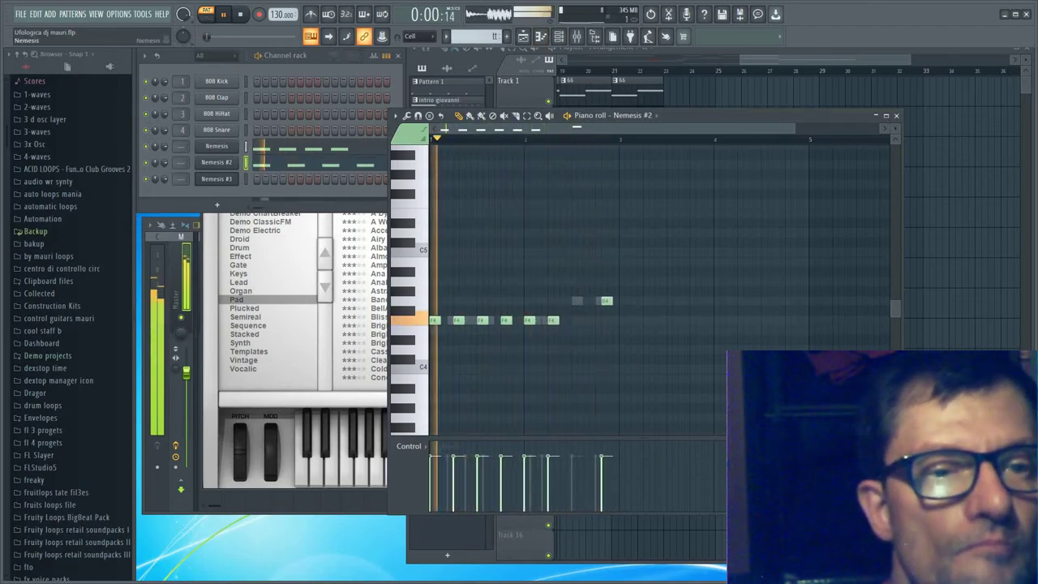
Open the Nemesis instrument and check its miscellaneous channel functions
click(216, 147)
click(255, 161)
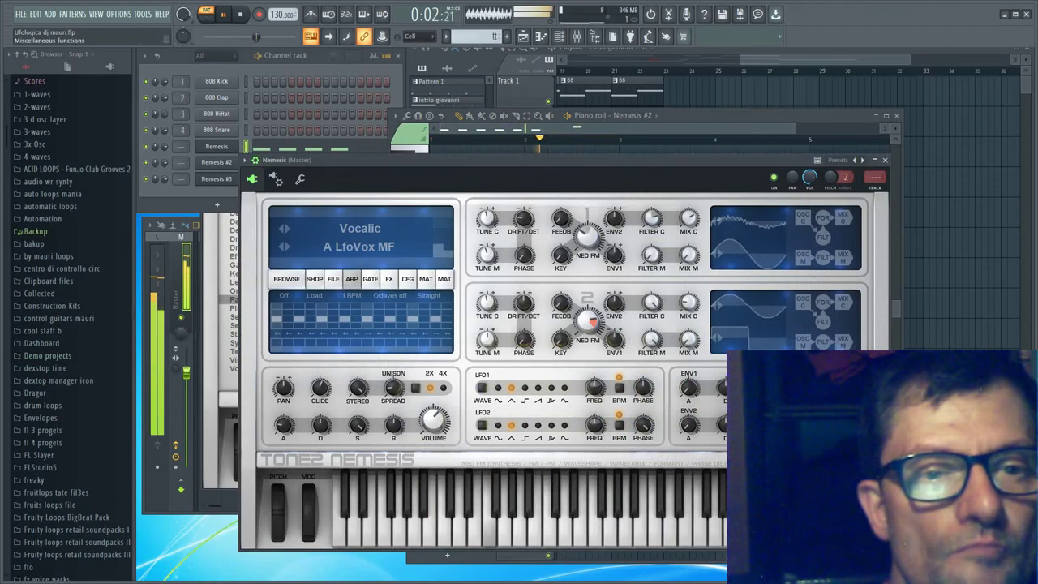
click(299, 178)
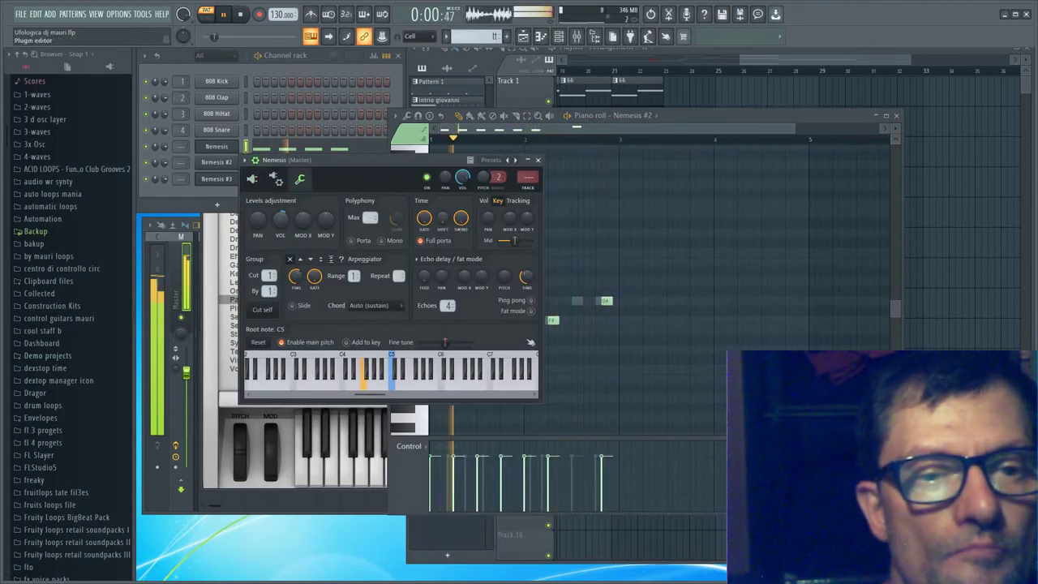
click(252, 178)
Fill the 808 Kick every 4 steps, the 808 HiHat every 2 and the 808 Snare every 8, and open the snare's miscellaneous functions
right_click(235, 80)
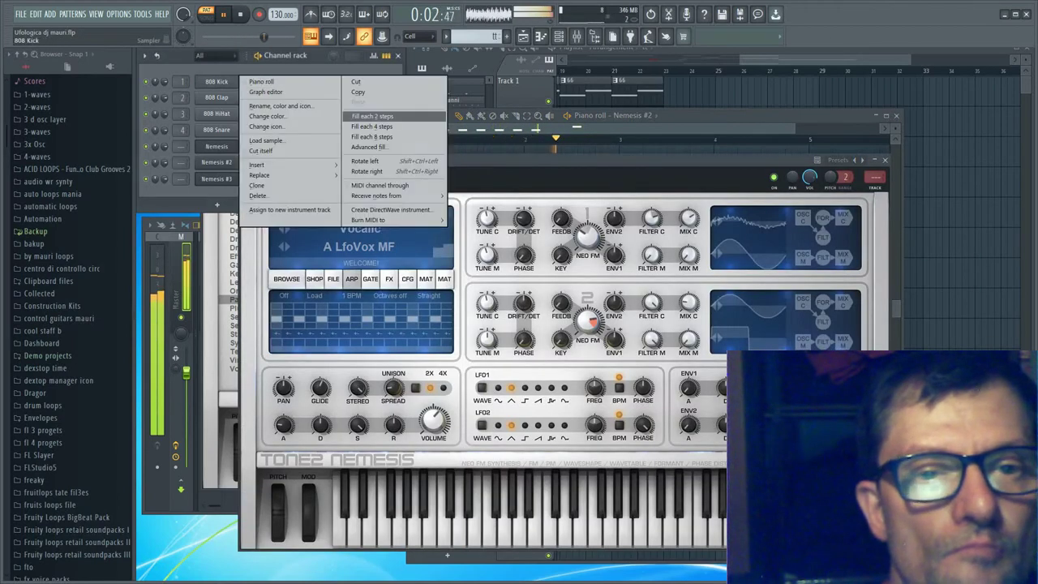
click(381, 116)
right_click(217, 114)
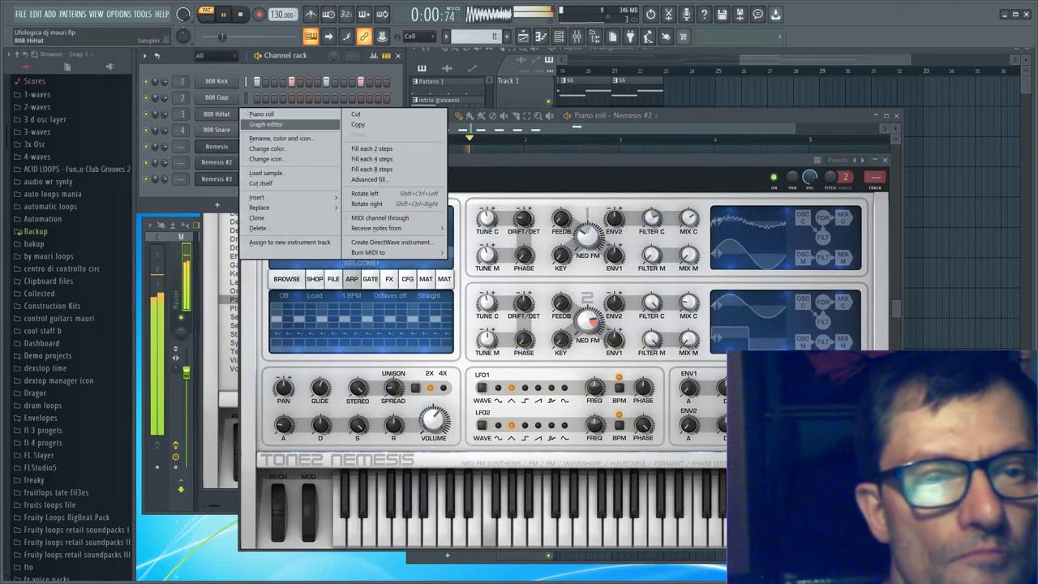
click(381, 149)
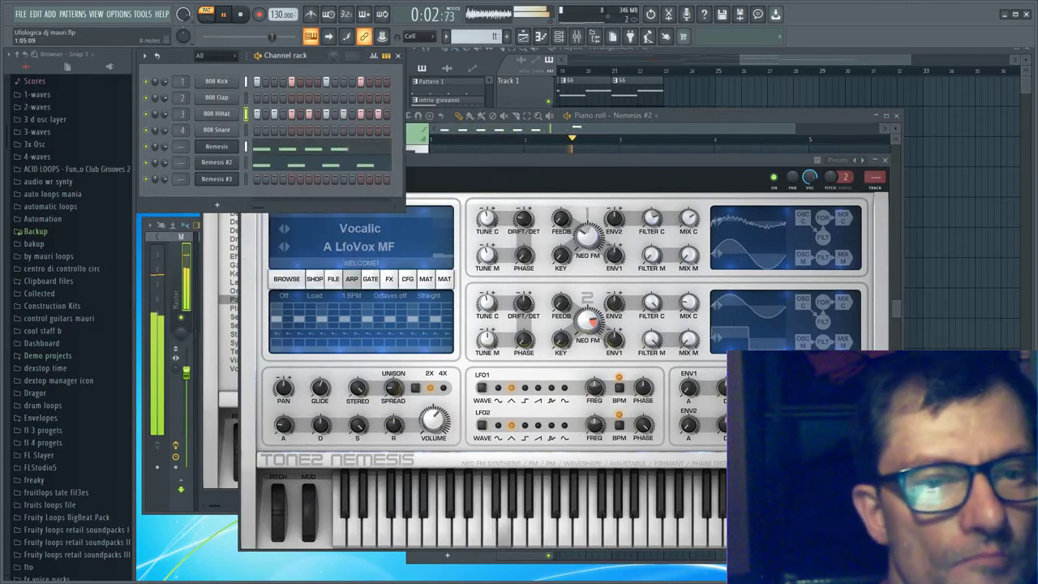
right_click(235, 128)
click(372, 185)
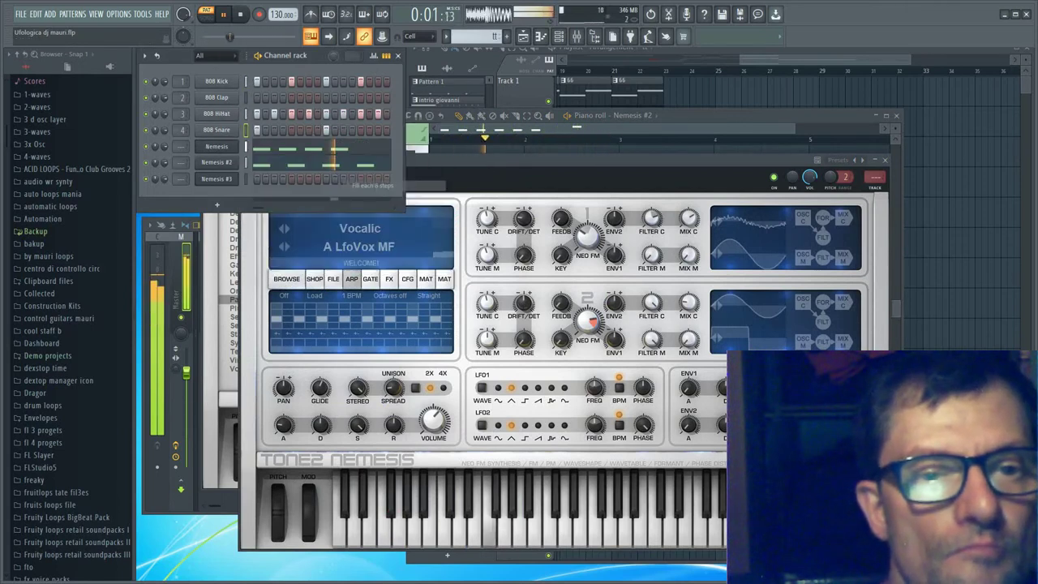
click(217, 129)
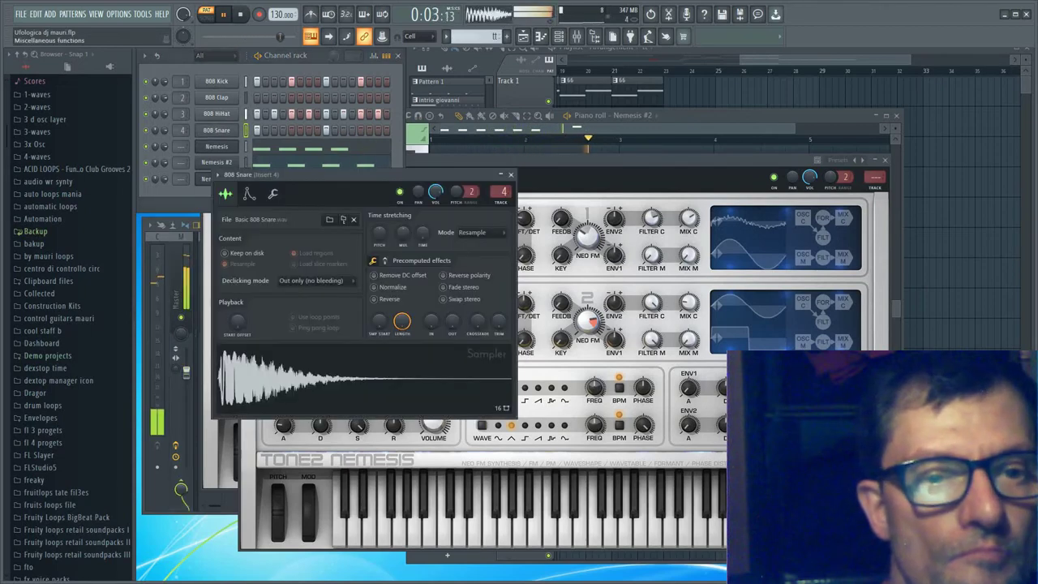
click(272, 193)
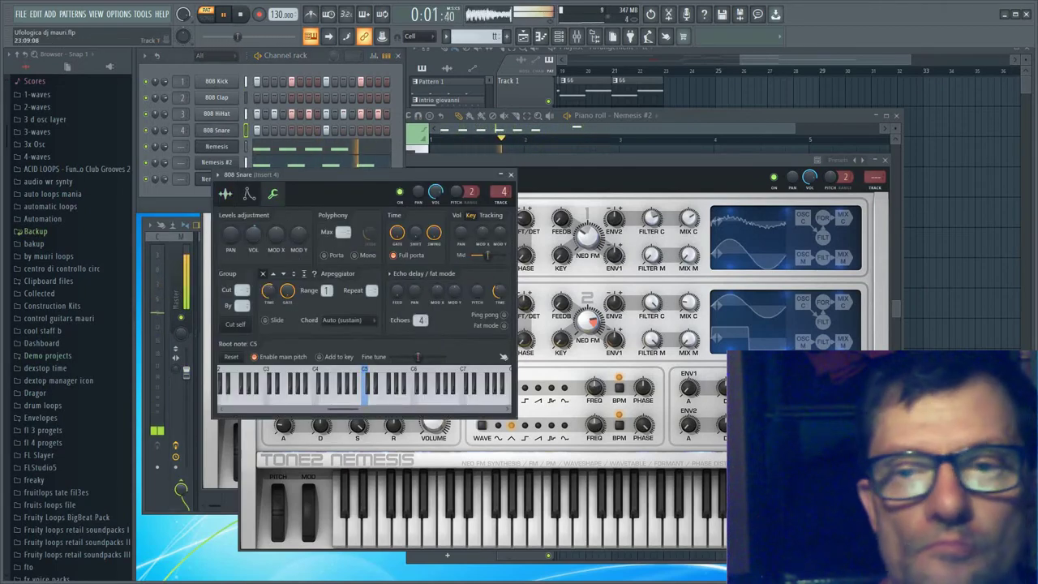
Place two consecutive tt clips on Track 3 at bars 31 and 33, directly after the pads events clip
drag(746, 60, 839, 60)
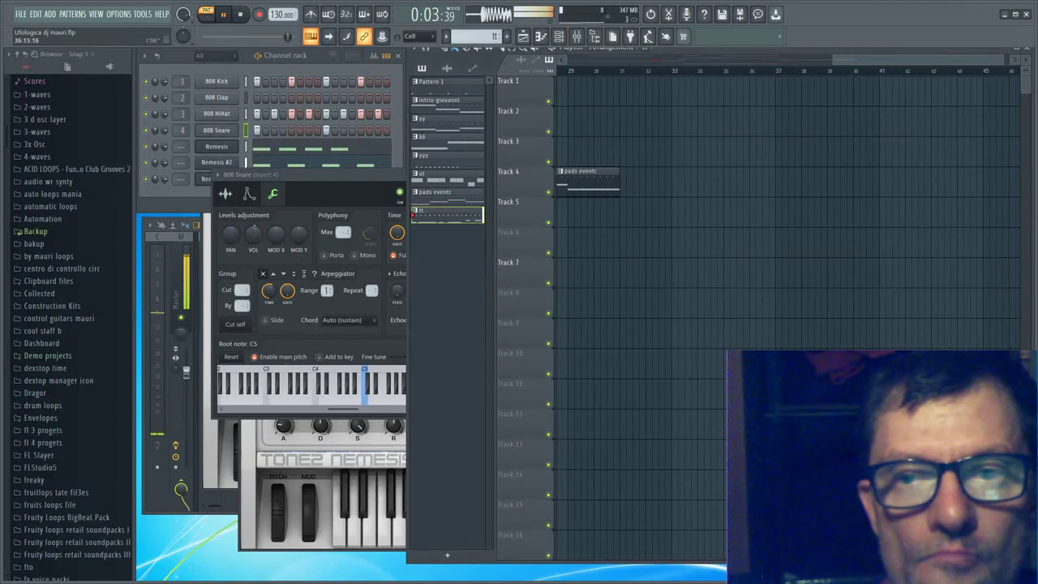
key(l)
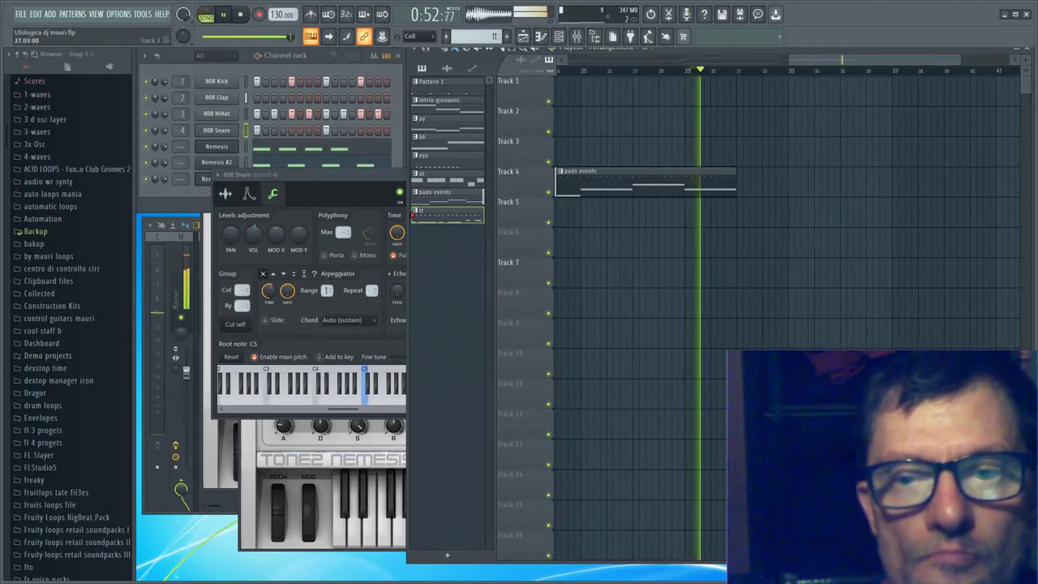
drag(742, 151, 799, 151)
drag(851, 60, 797, 60)
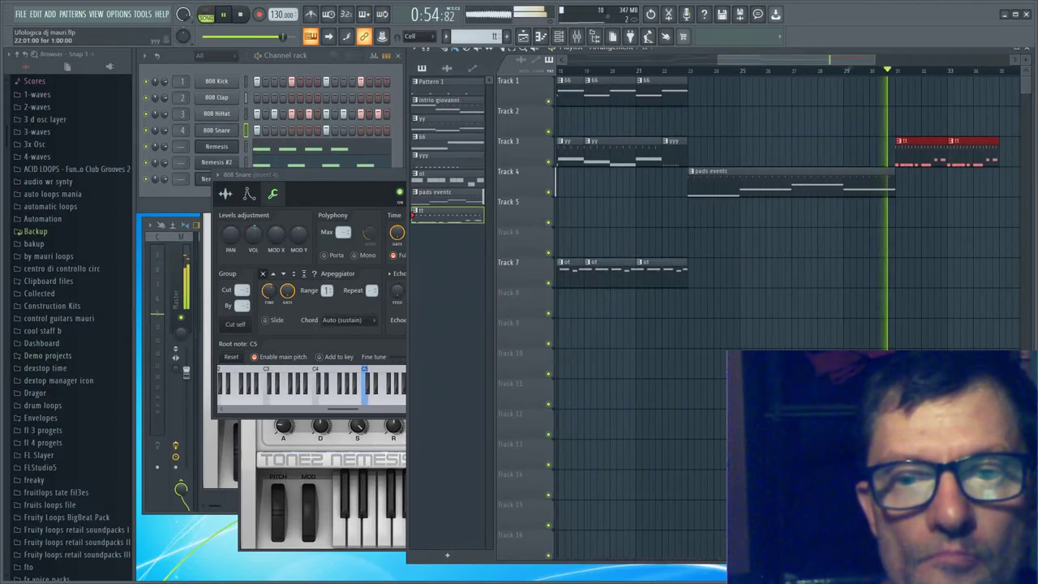
Place a yyy clip on Track 2 just before bar 31 and replay the song from bar 30
click(674, 151)
click(885, 120)
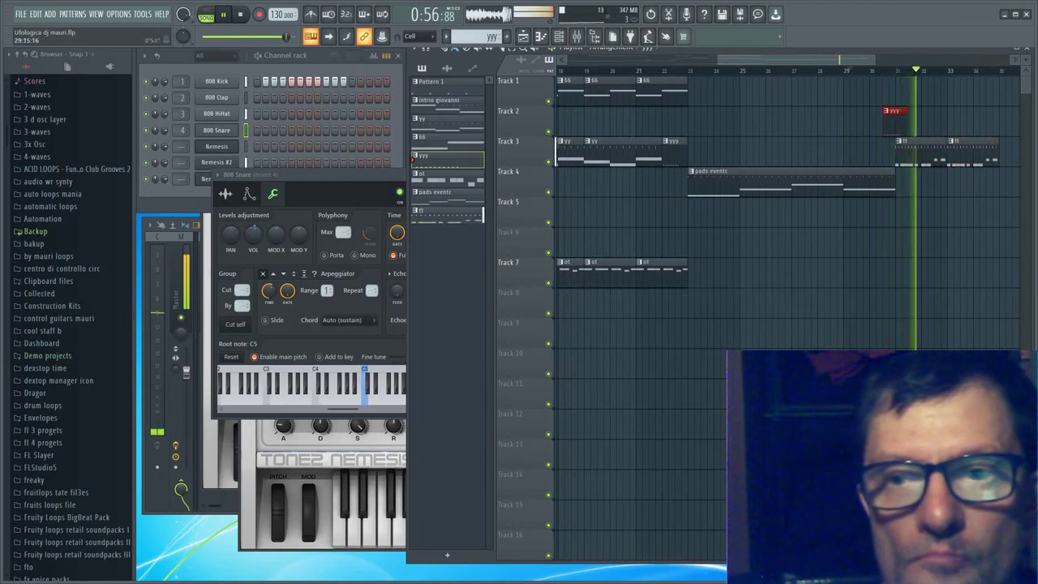
click(869, 70)
drag(845, 60, 923, 60)
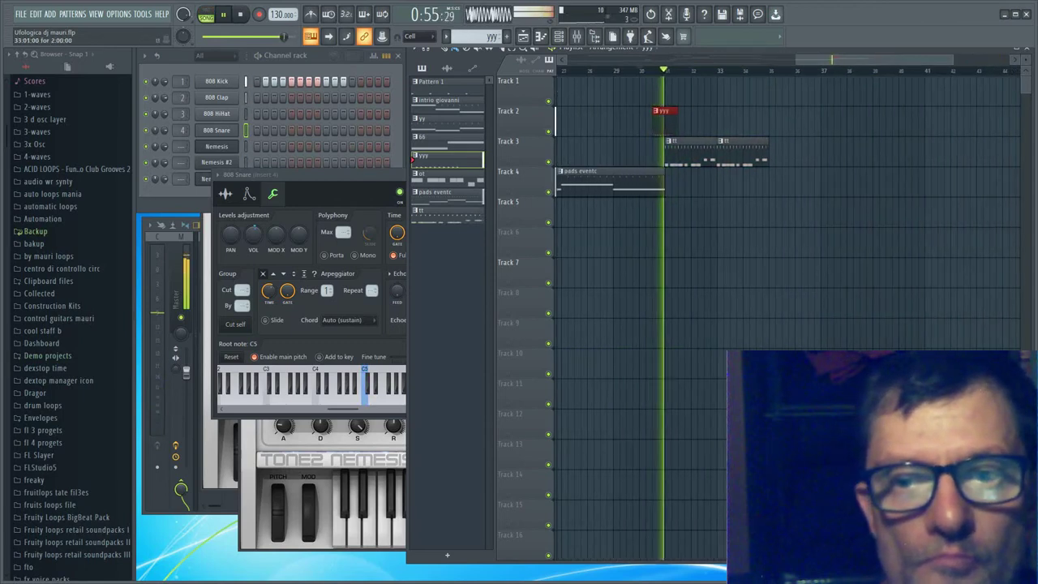
Add tt clips on Track 3 at bars 35 and 37, and place a yyy clip on Track 2 above the last one
click(743, 151)
click(778, 151)
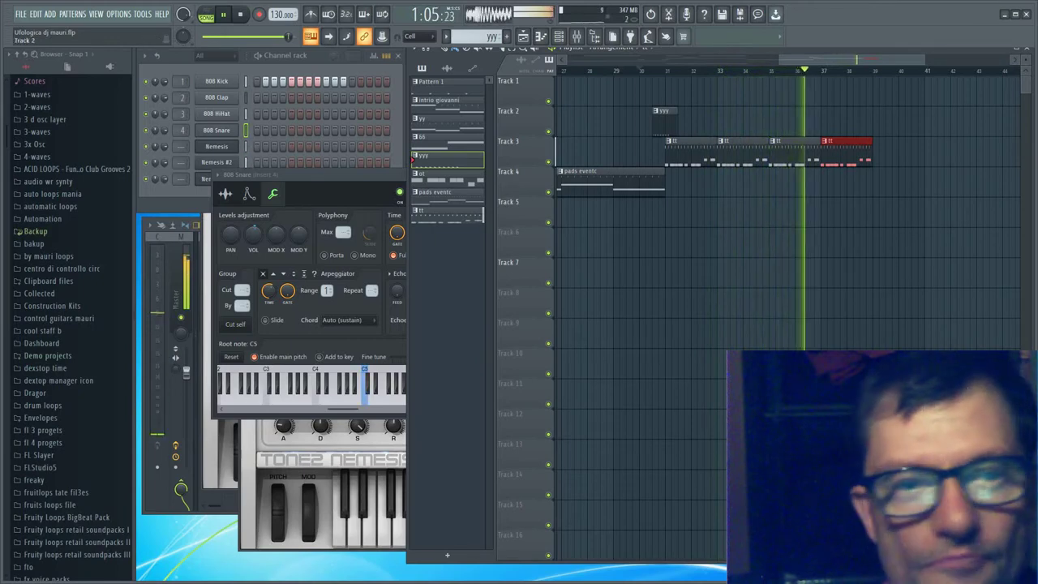
click(863, 121)
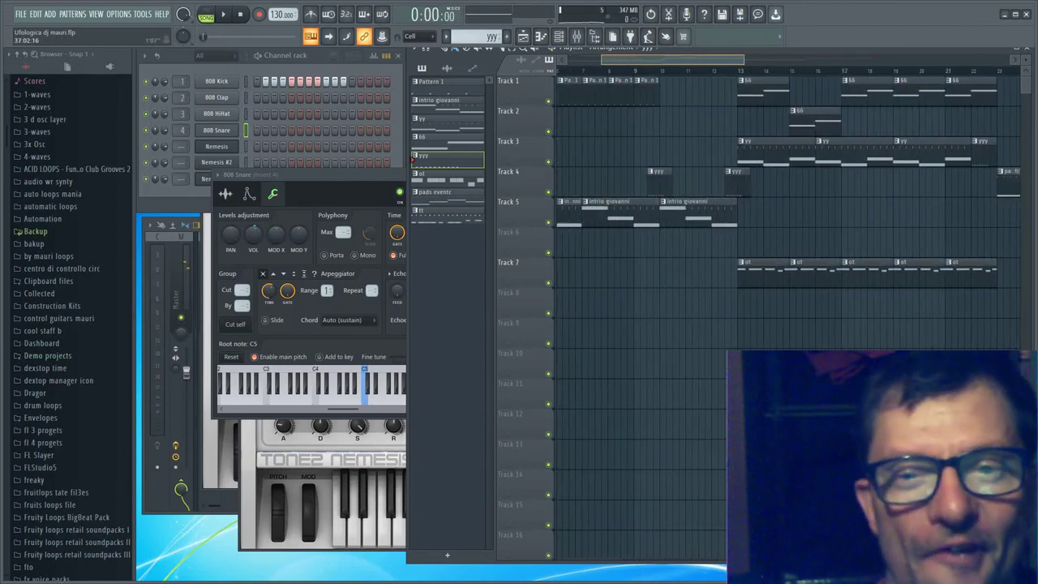
Close the 808 Snare and Nemesis channel windows
drag(324, 174, 378, 182)
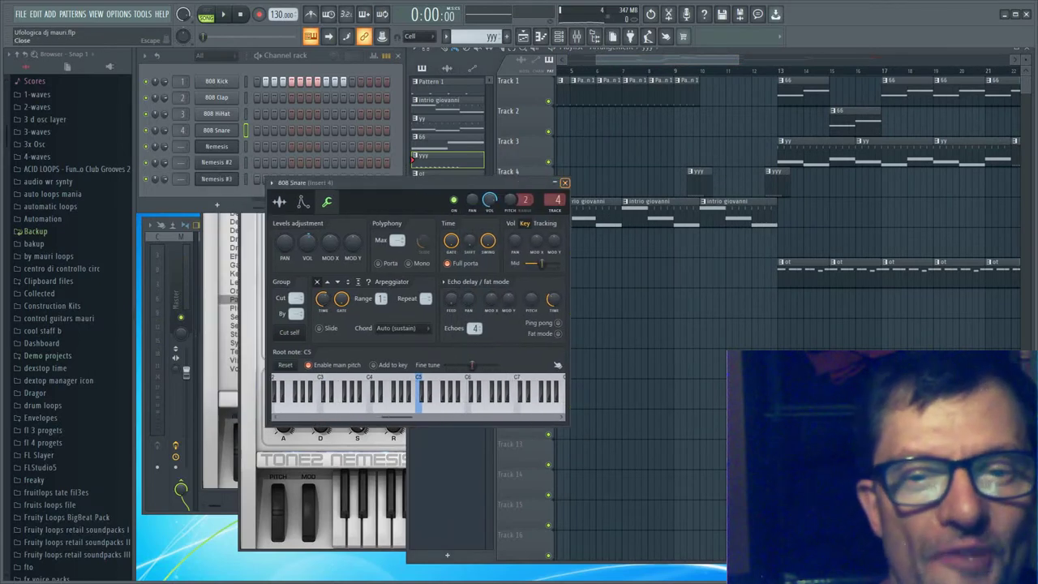
click(564, 183)
click(369, 525)
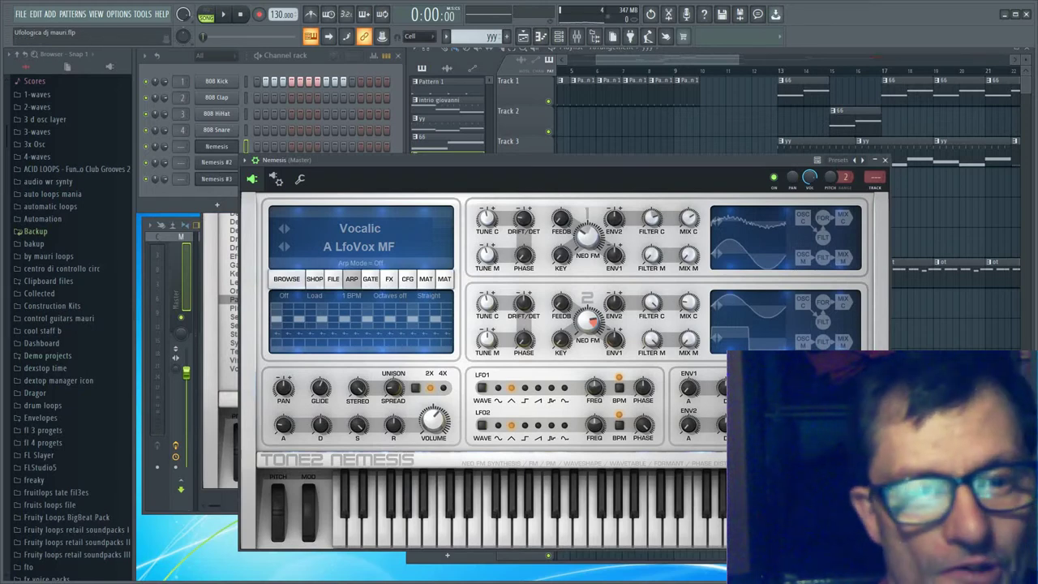
click(884, 160)
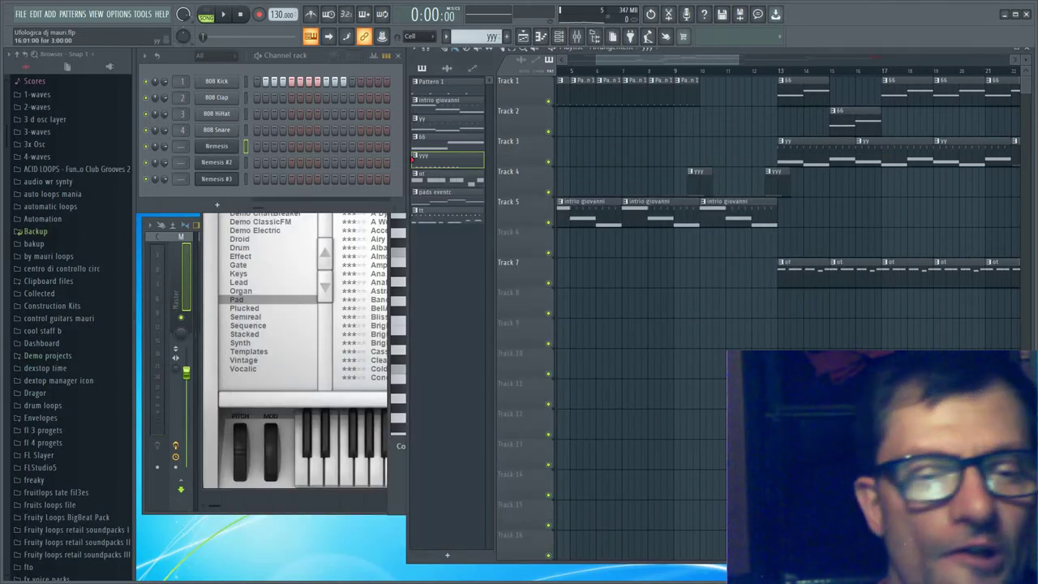
Close the Nemesis #3 plugin window and play the song from the beginning
click(244, 334)
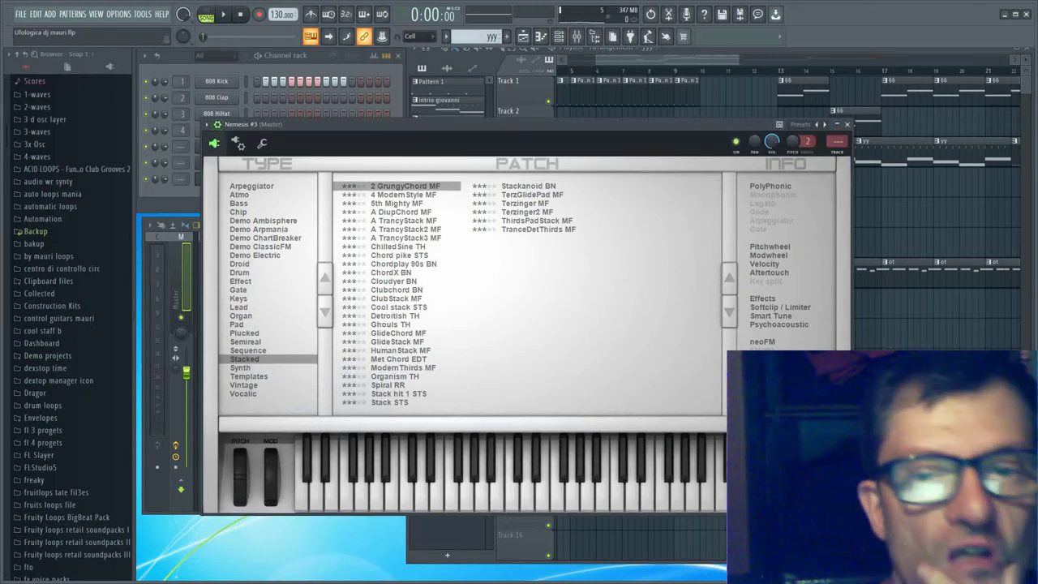
click(847, 124)
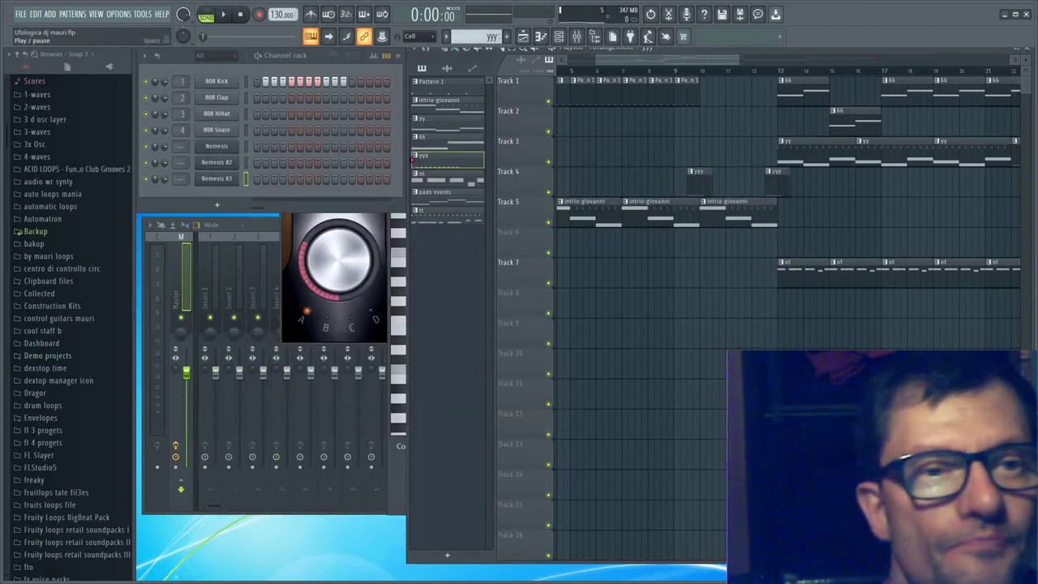
key(space)
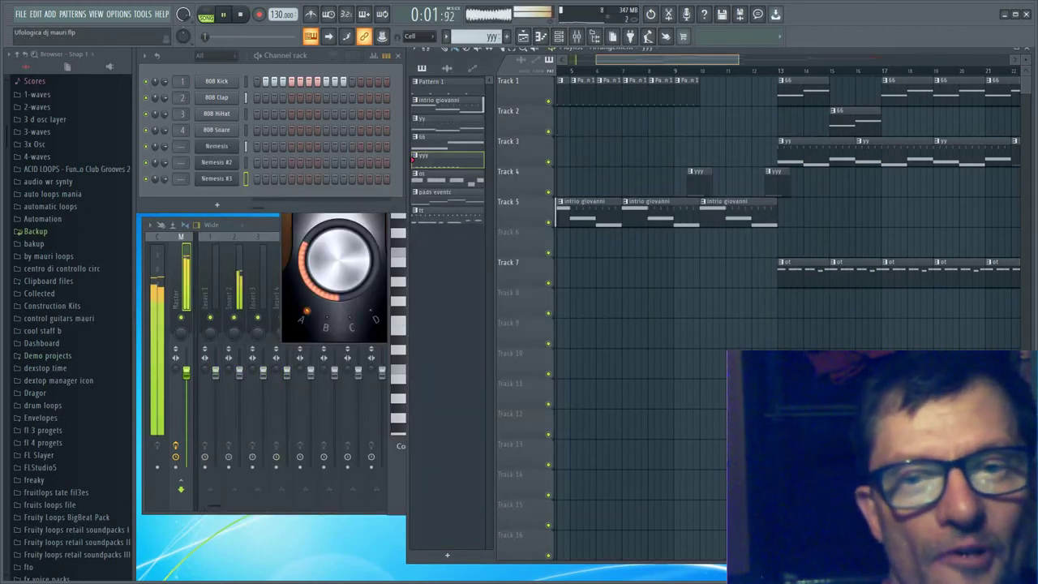
key(space)
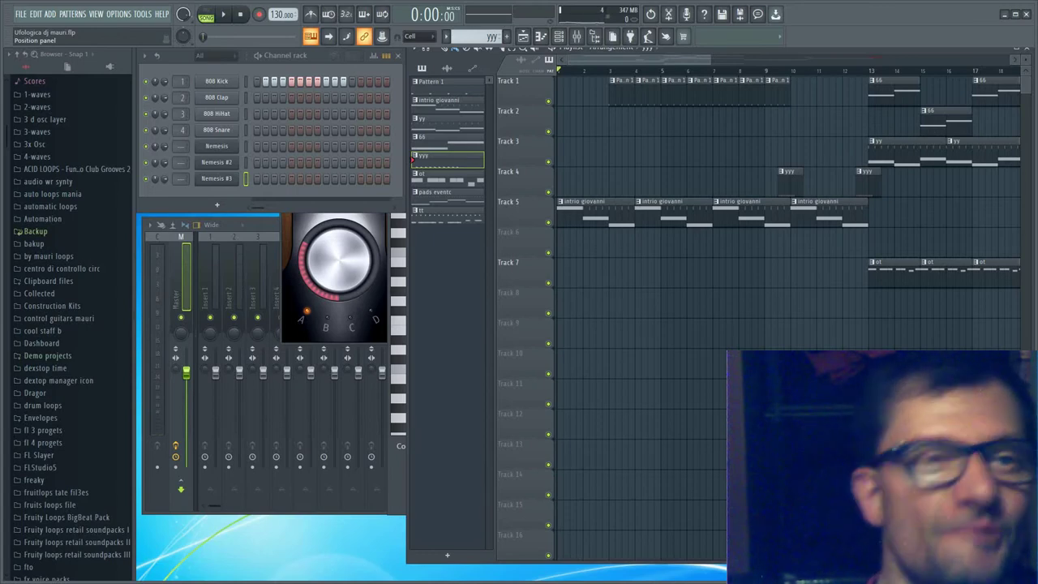
key(space)
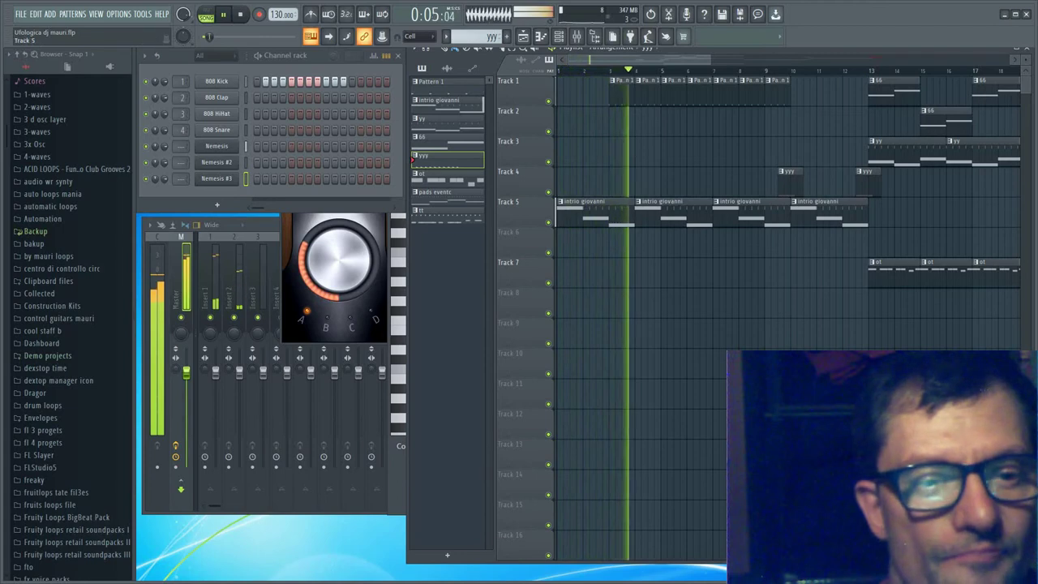
Load Transient Processor into effect slot 6 of the Master mixer track and close its window
click(305, 410)
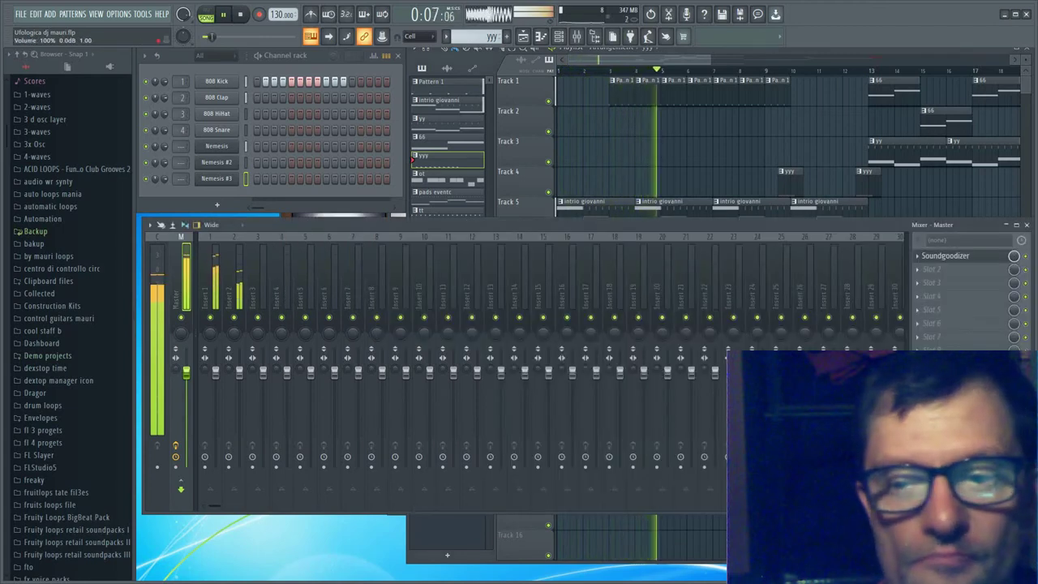
click(932, 323)
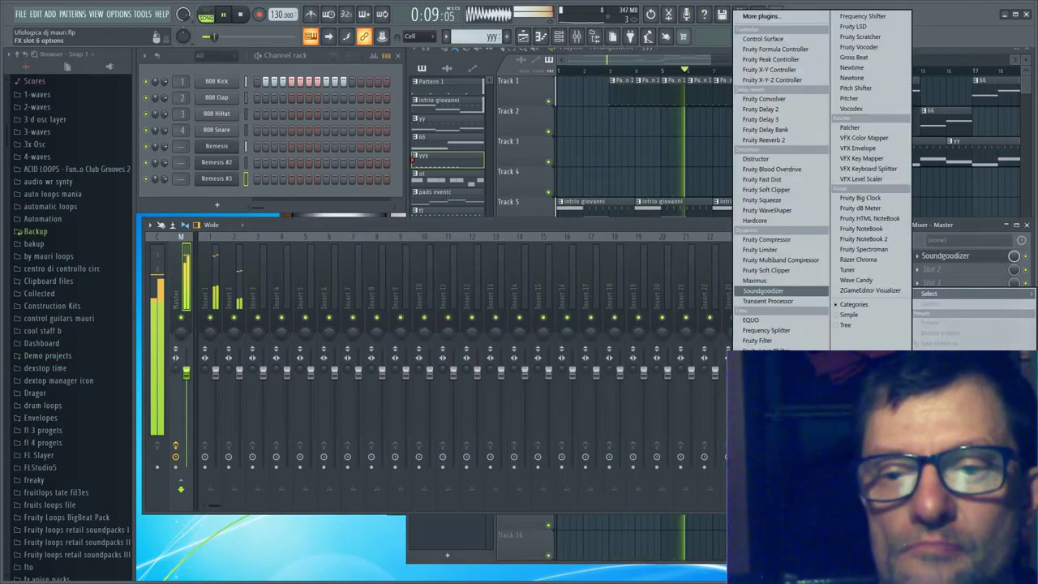
click(778, 301)
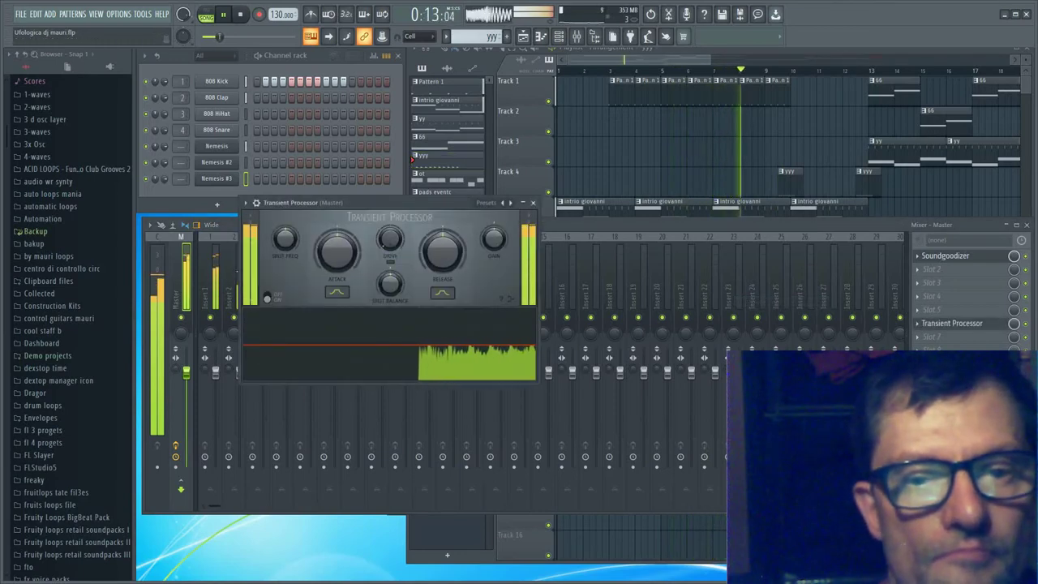
click(389, 345)
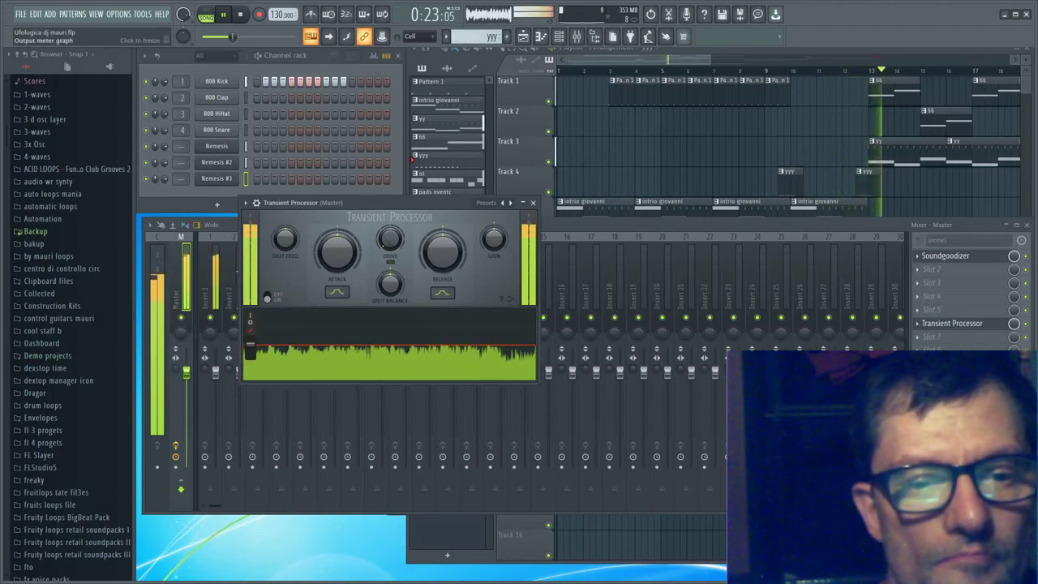
drag(486, 203, 537, 232)
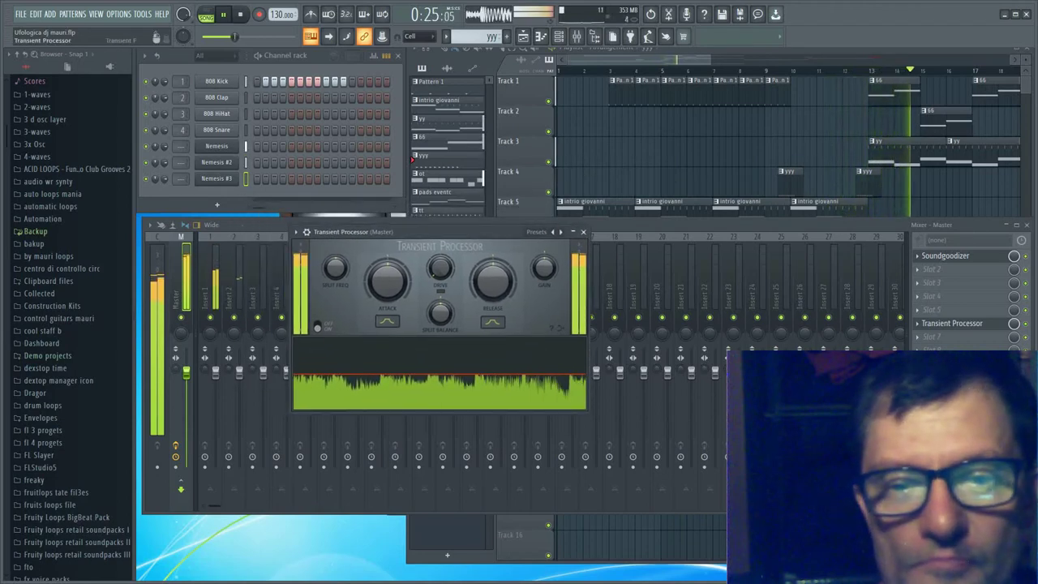
click(583, 232)
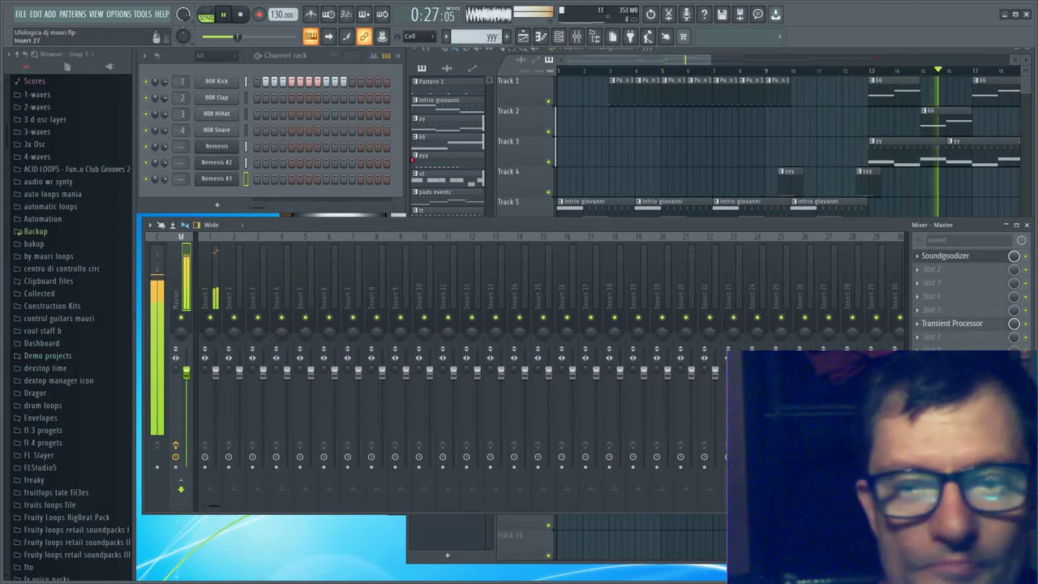
In the yy pattern, clone the 808 Kick channel and fill 808 Kick #2 on every 4 steps
drag(689, 60, 776, 60)
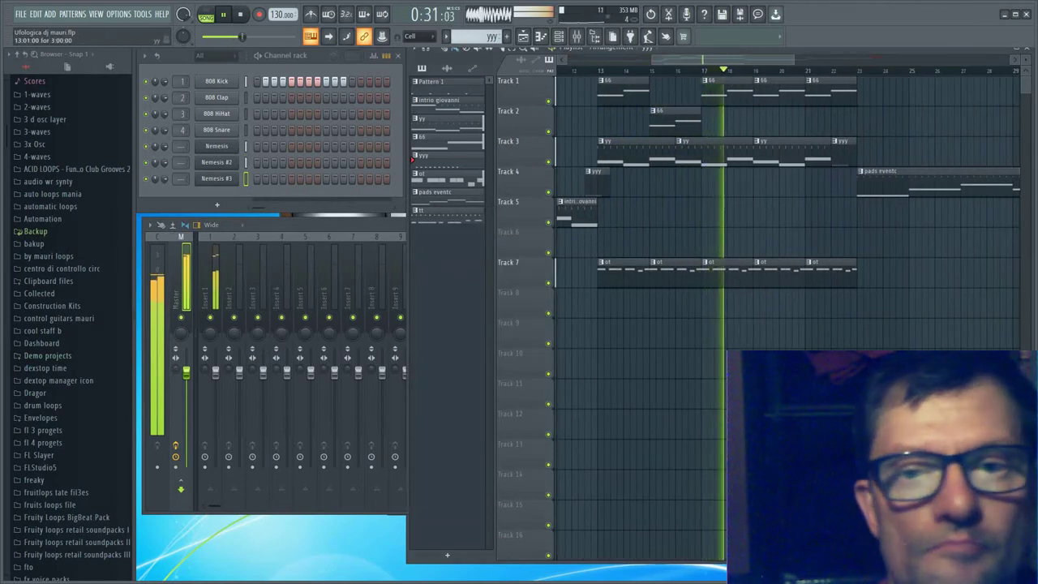
click(448, 122)
right_click(239, 80)
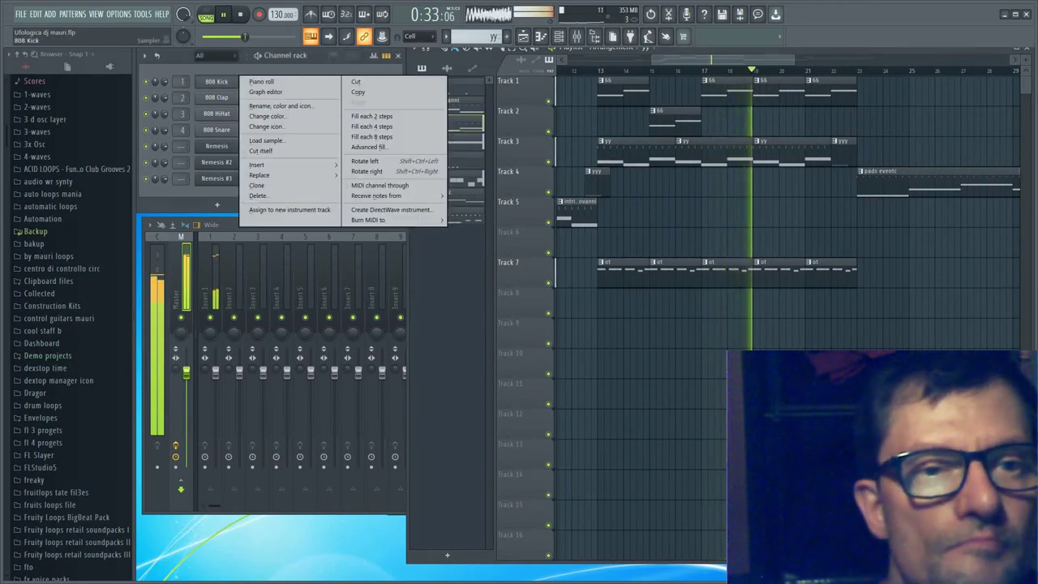
click(257, 184)
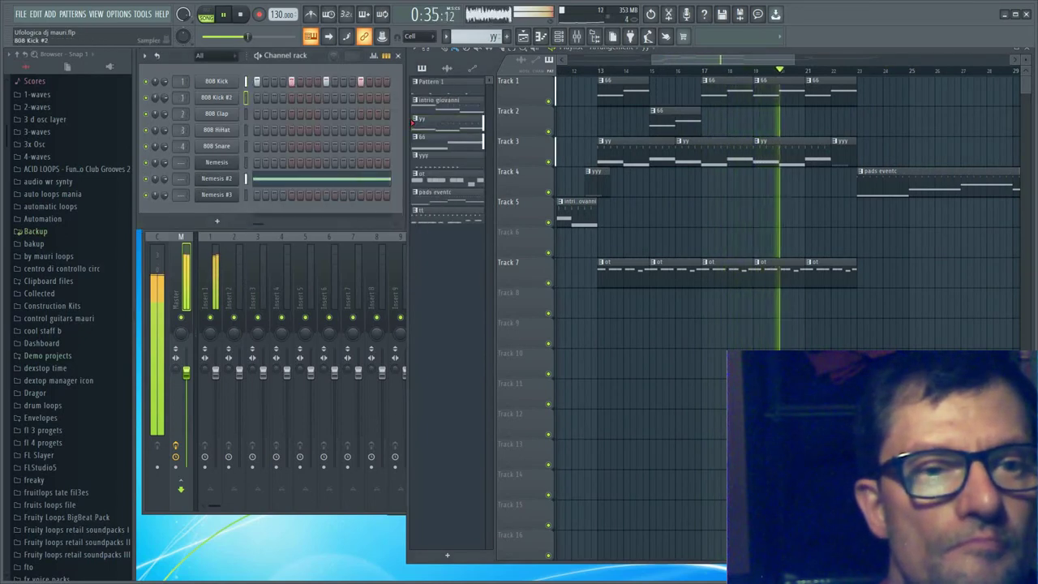
right_click(240, 95)
click(372, 143)
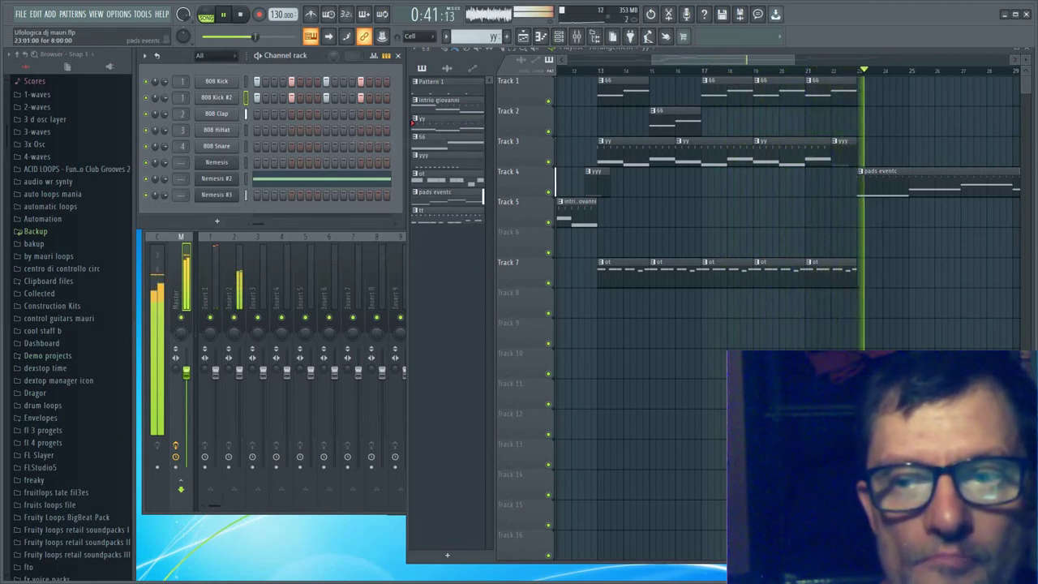
In the tt pattern, fill the 808 Kick #2 channel on every 4 steps
drag(770, 60, 849, 60)
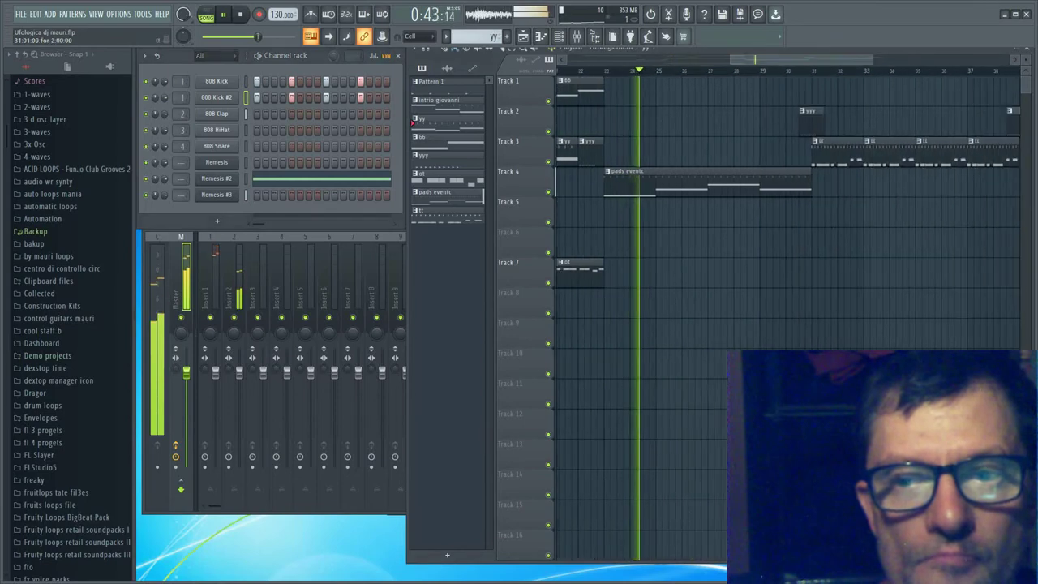
click(447, 214)
right_click(217, 98)
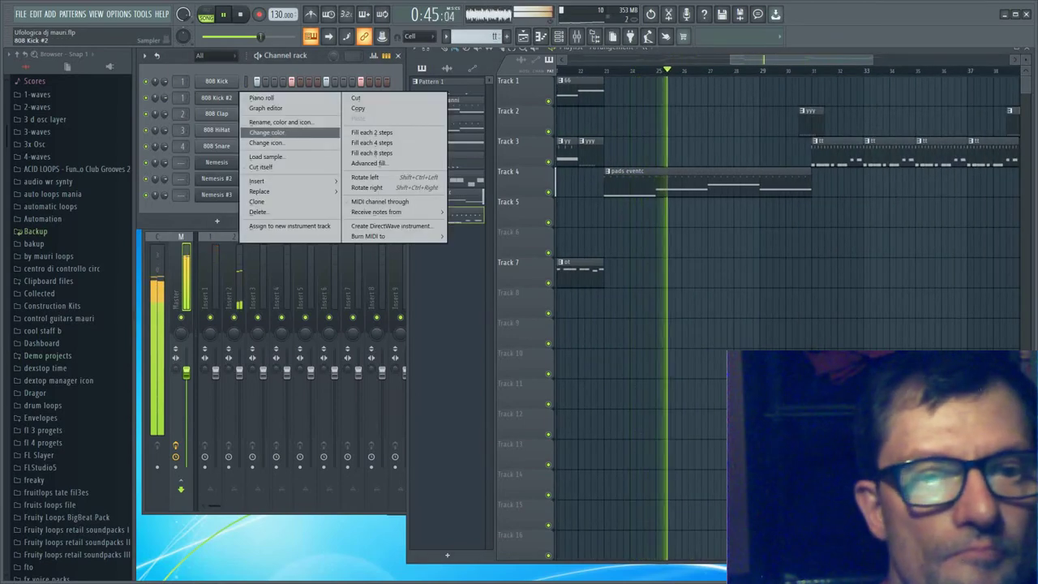
click(373, 143)
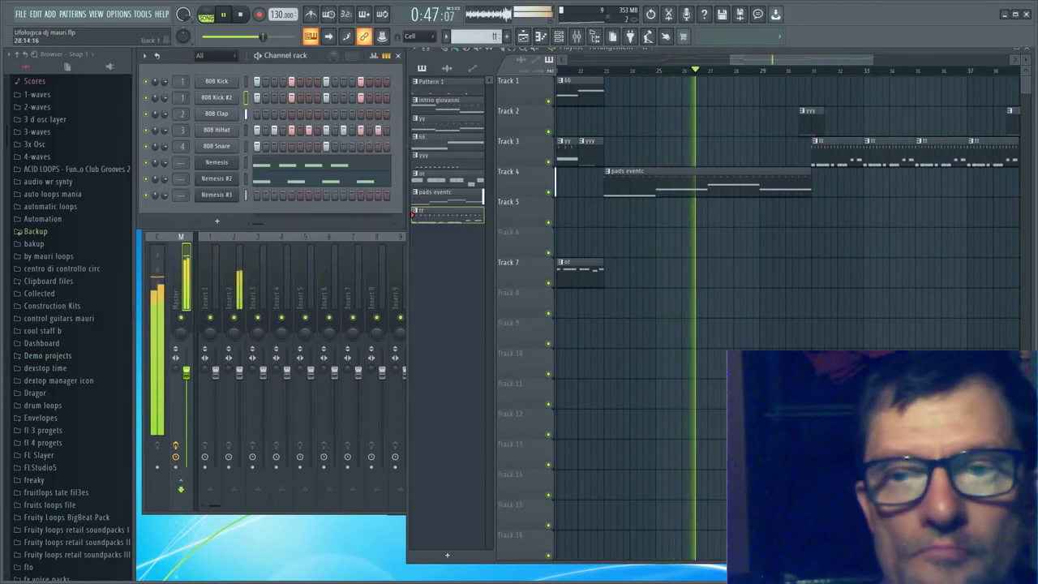
Go back to the song's opening clips and fill 808 Kick #2 on every 4 steps in Pattern 1
drag(806, 60, 620, 61)
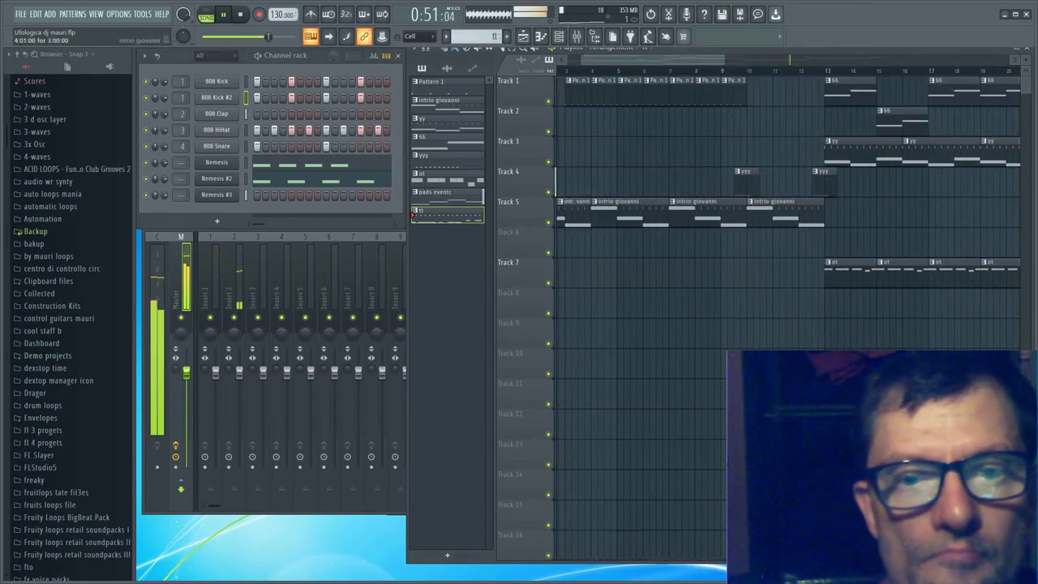
click(574, 212)
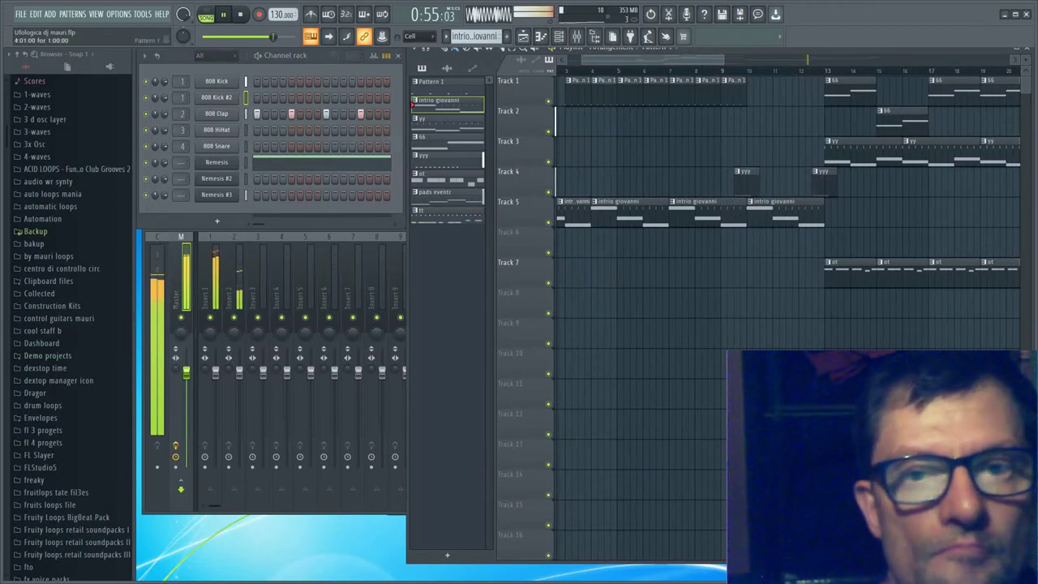
click(577, 91)
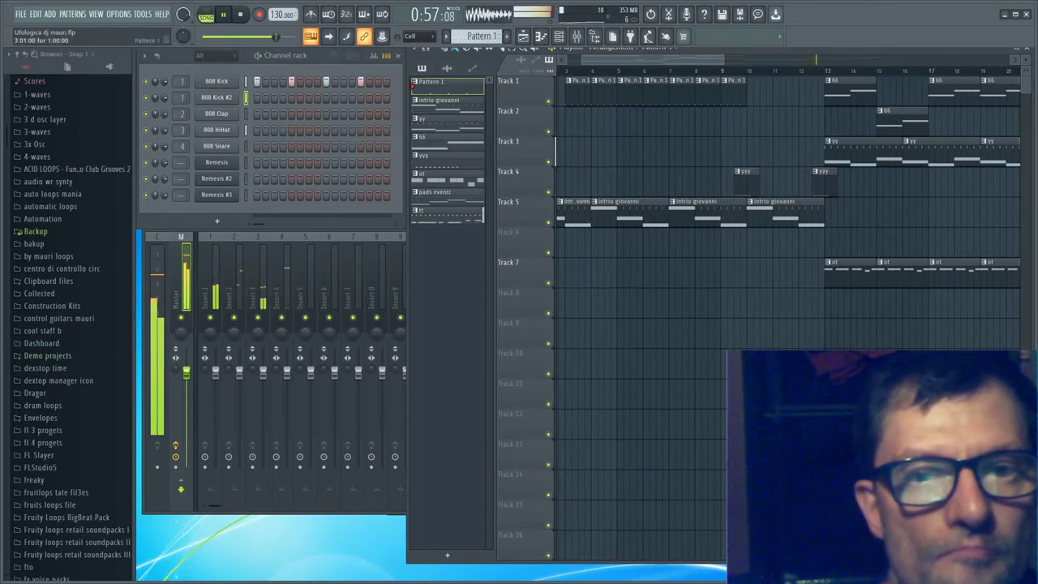
right_click(236, 96)
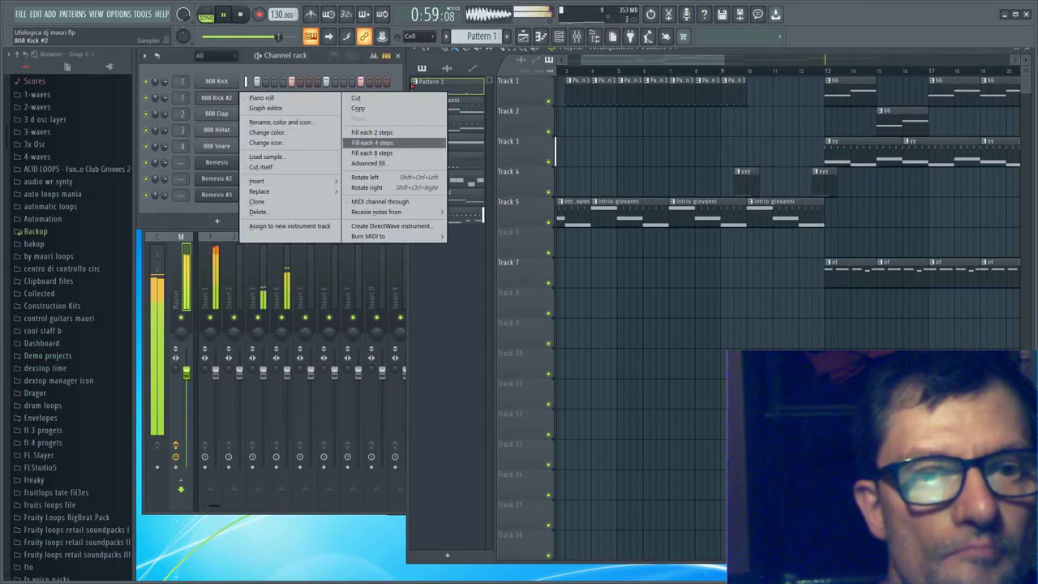
click(372, 143)
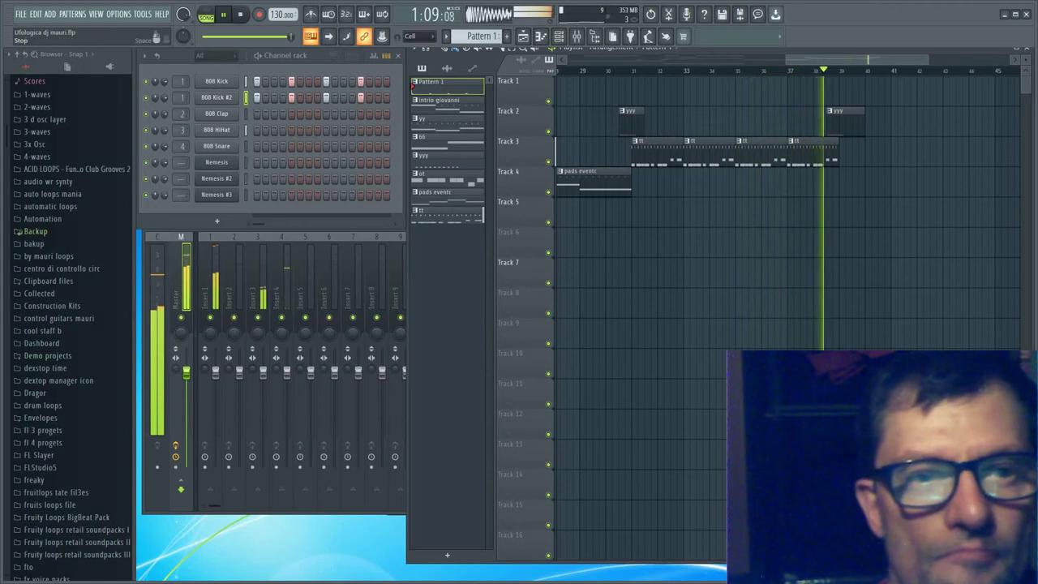
Stop the song and play Pattern 1 on its own in pattern mode
click(240, 14)
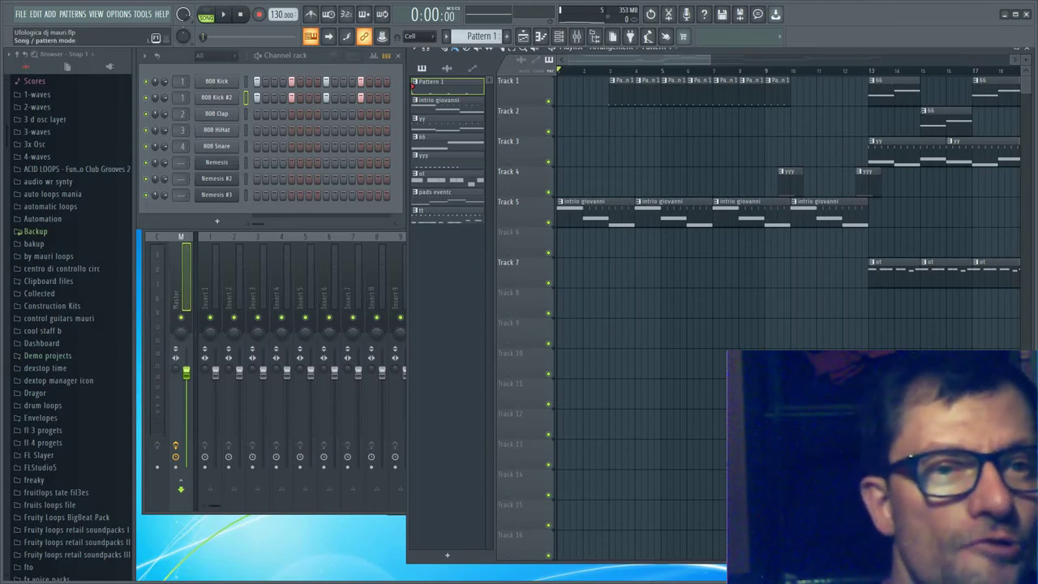
click(206, 15)
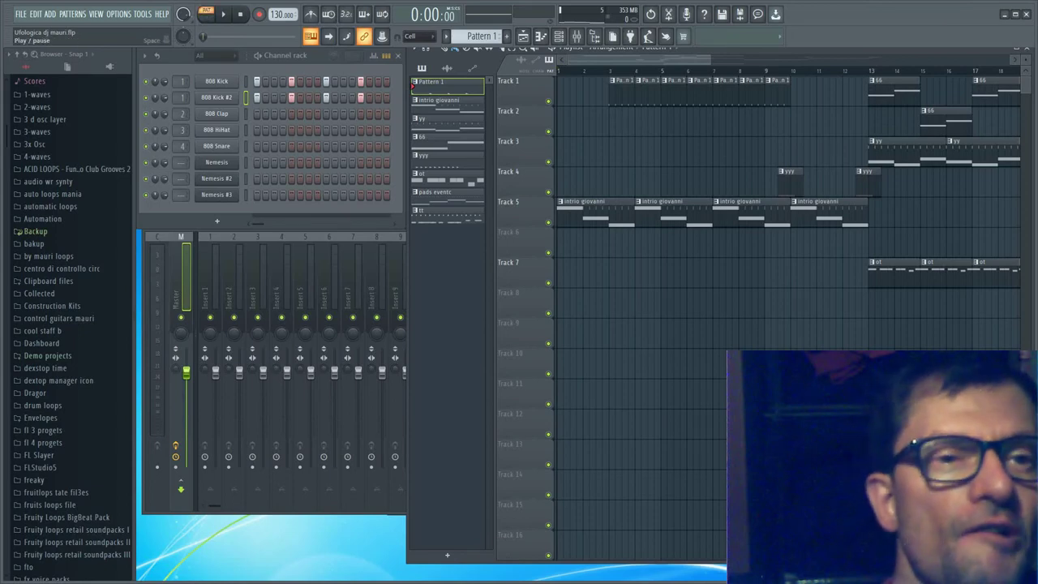
click(223, 14)
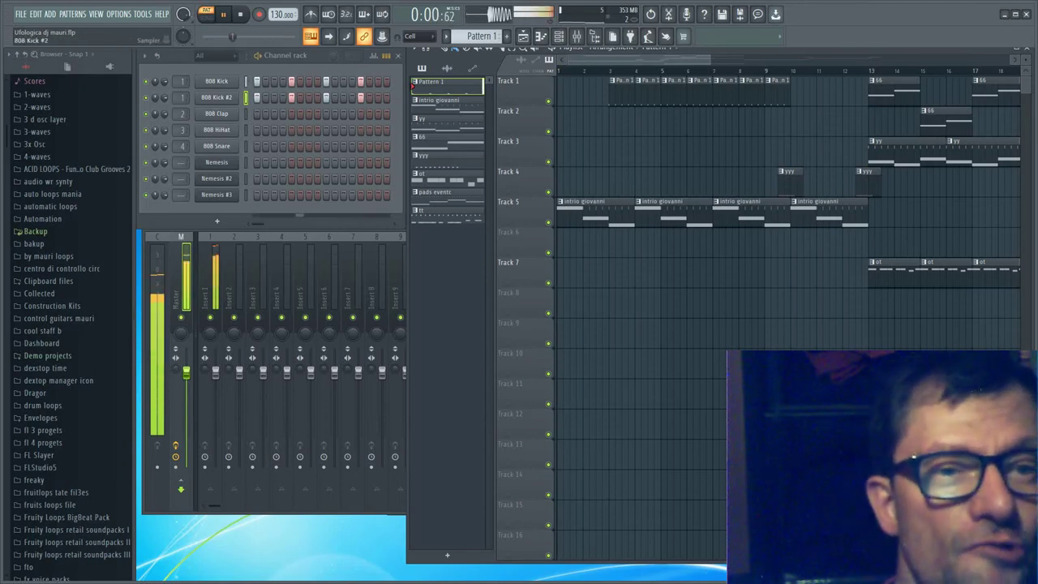
Set the 808 Kick channel to cut itself, and check the playback in song mode
right_click(235, 81)
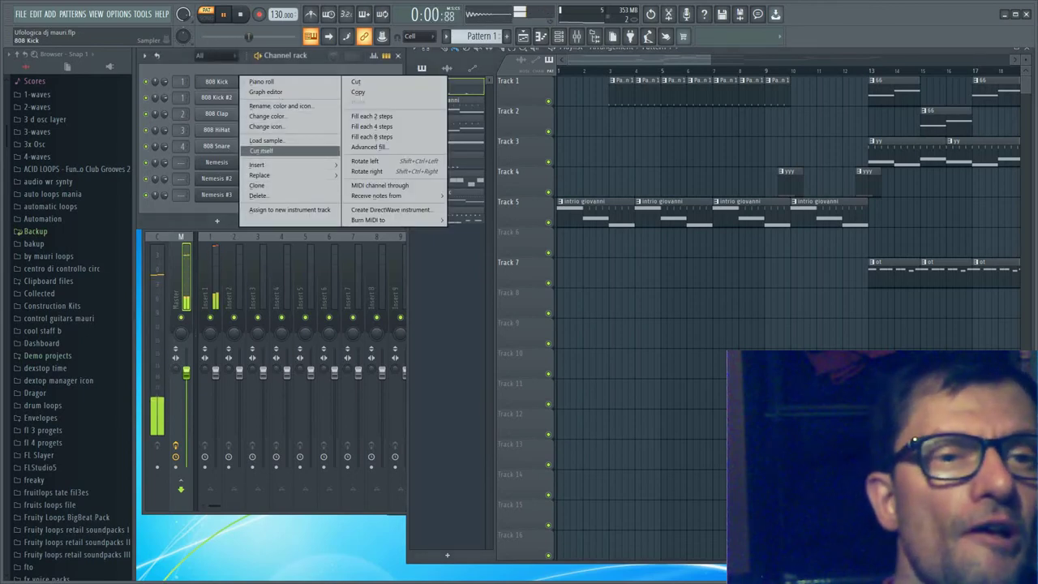
click(262, 151)
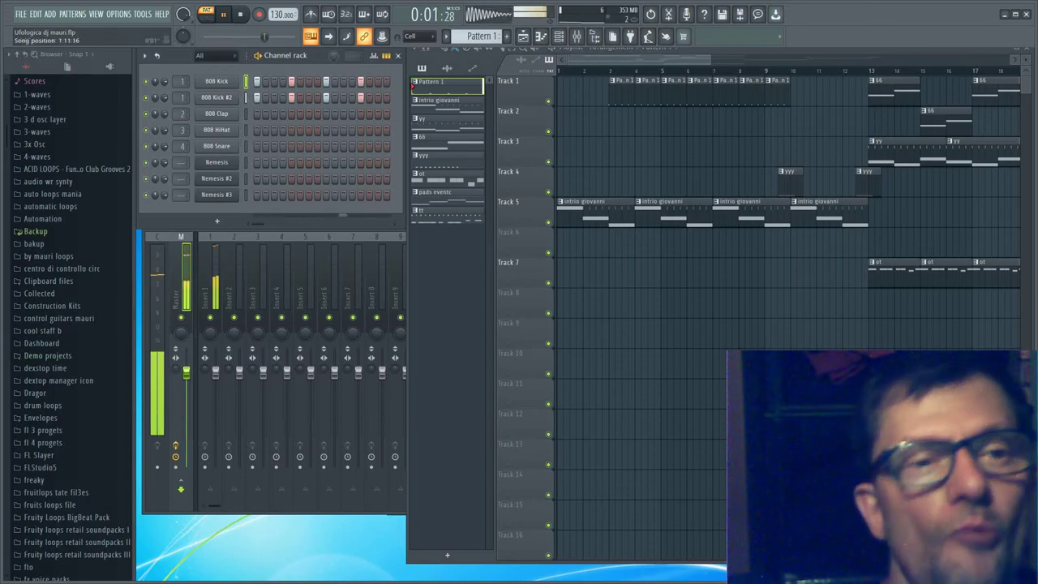
key(l)
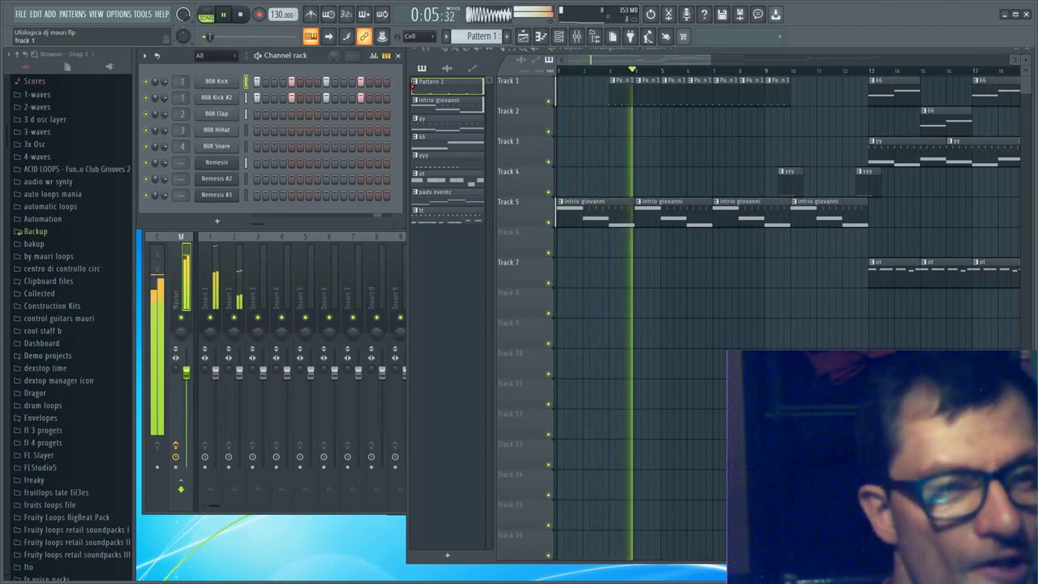
key(space)
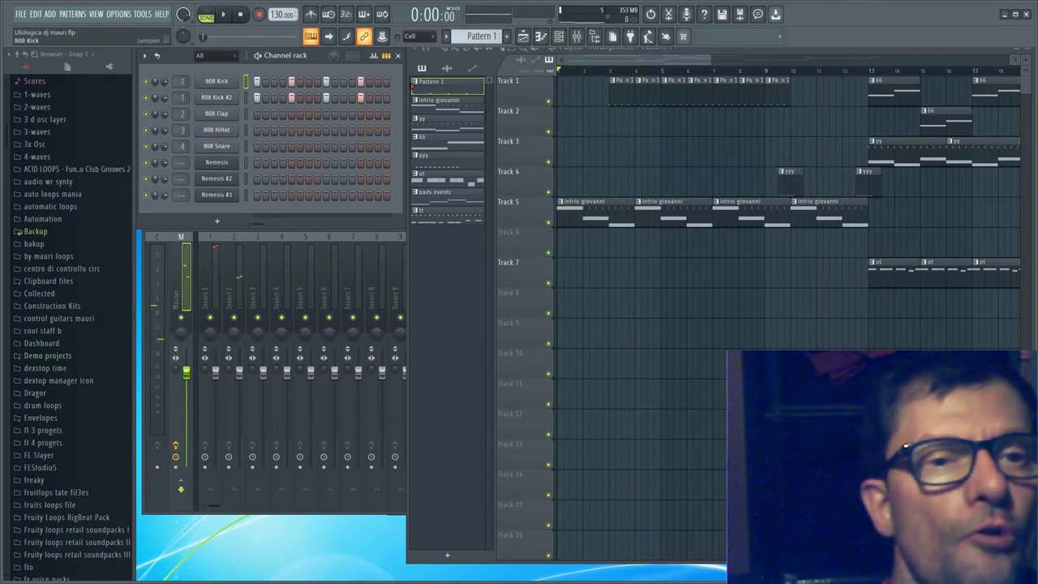
Route the 808 Kick channel to a free mixer track and load Fruity parametric EQ in its effect slot 3
click(217, 81)
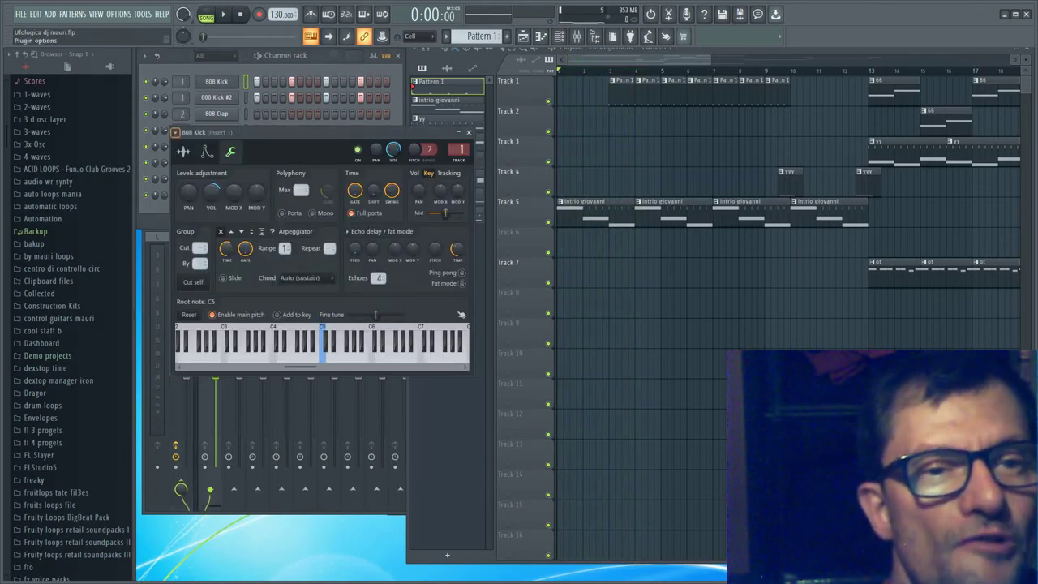
click(175, 132)
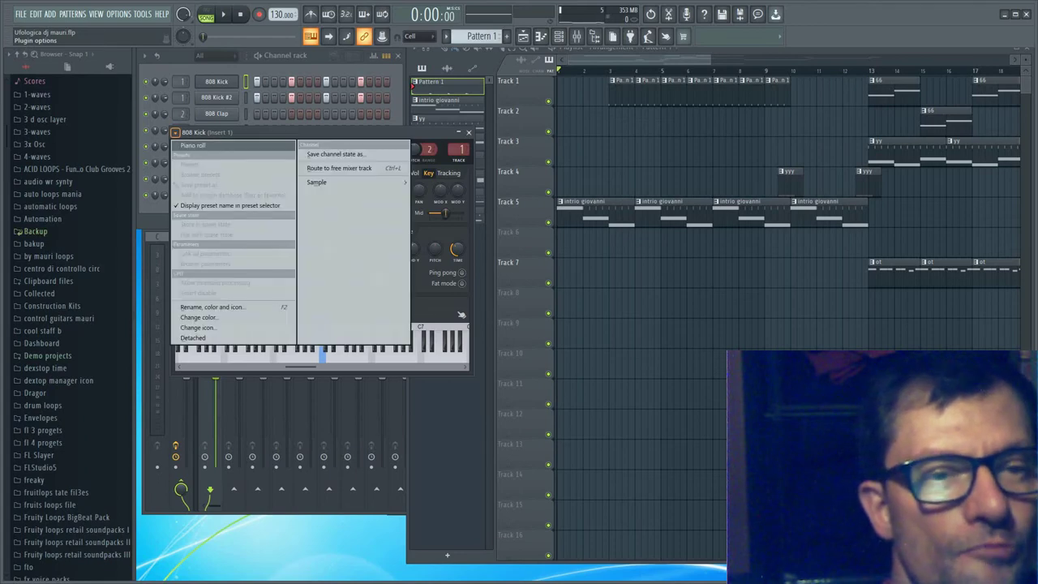
click(354, 168)
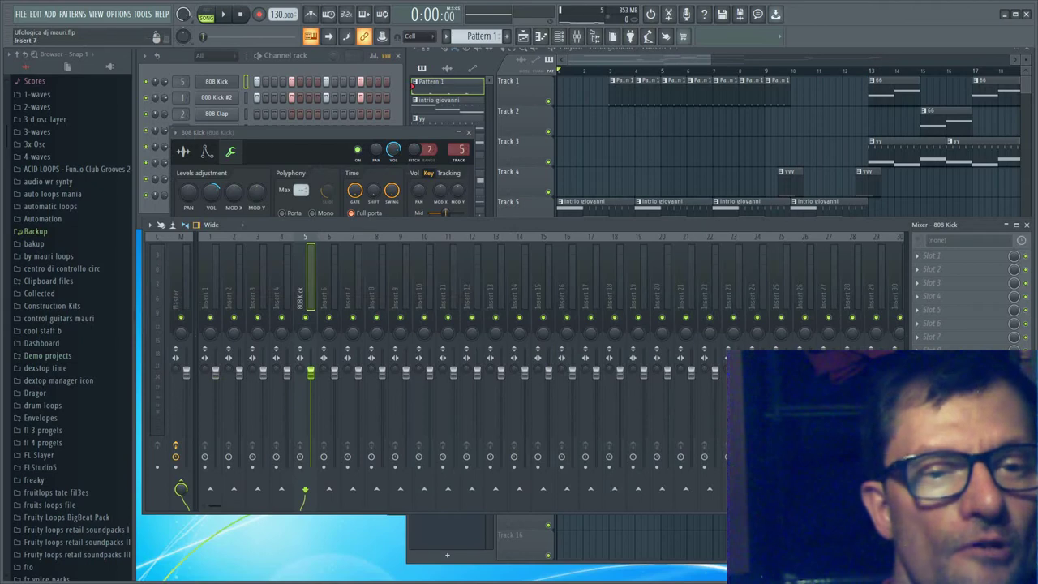
click(930, 282)
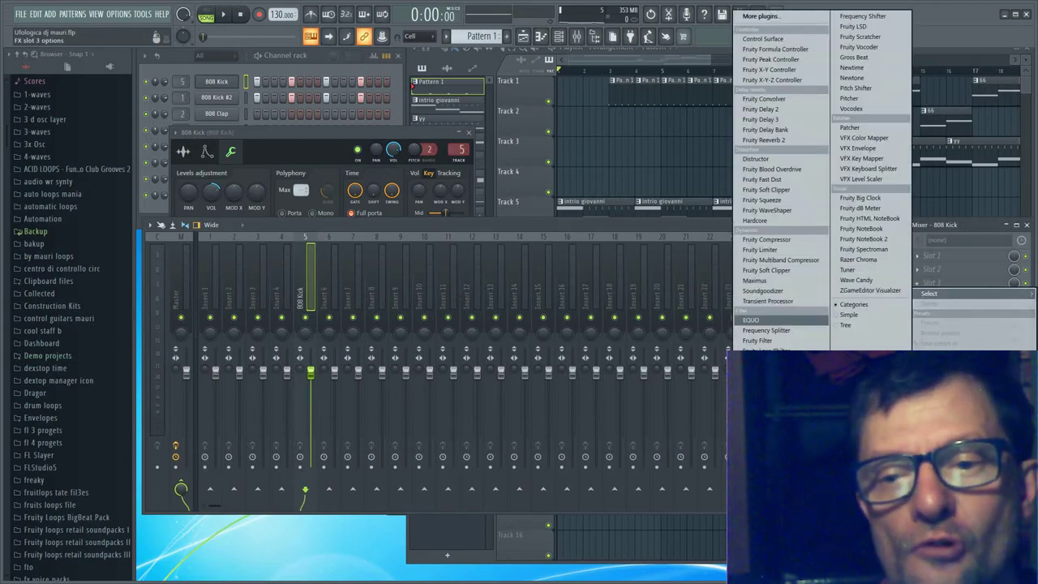
click(770, 360)
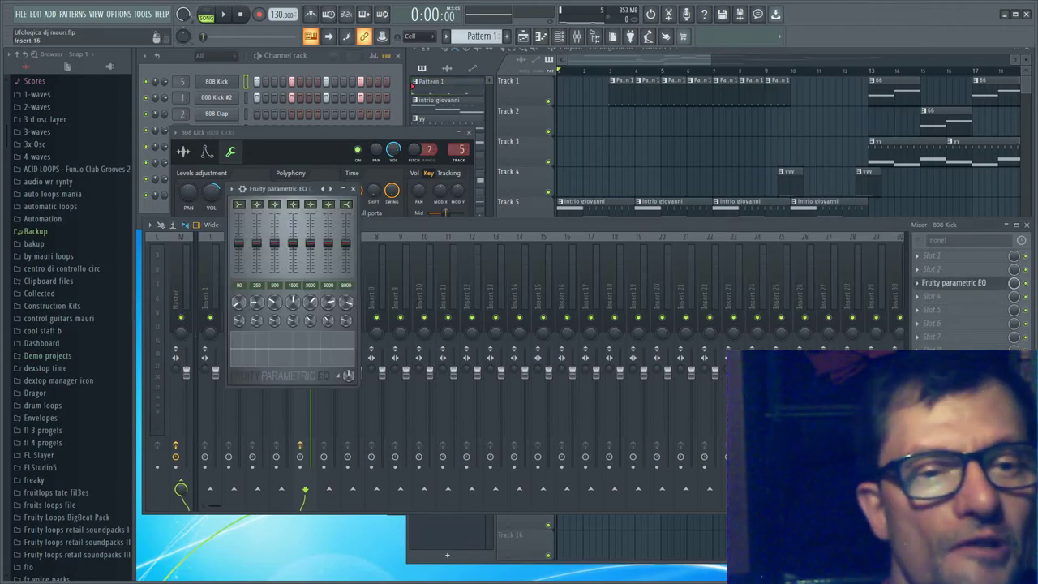
Close the parametric EQ, select the Master mixer track, and close the mixer and the 808 Kick channel settings
drag(279, 188, 289, 192)
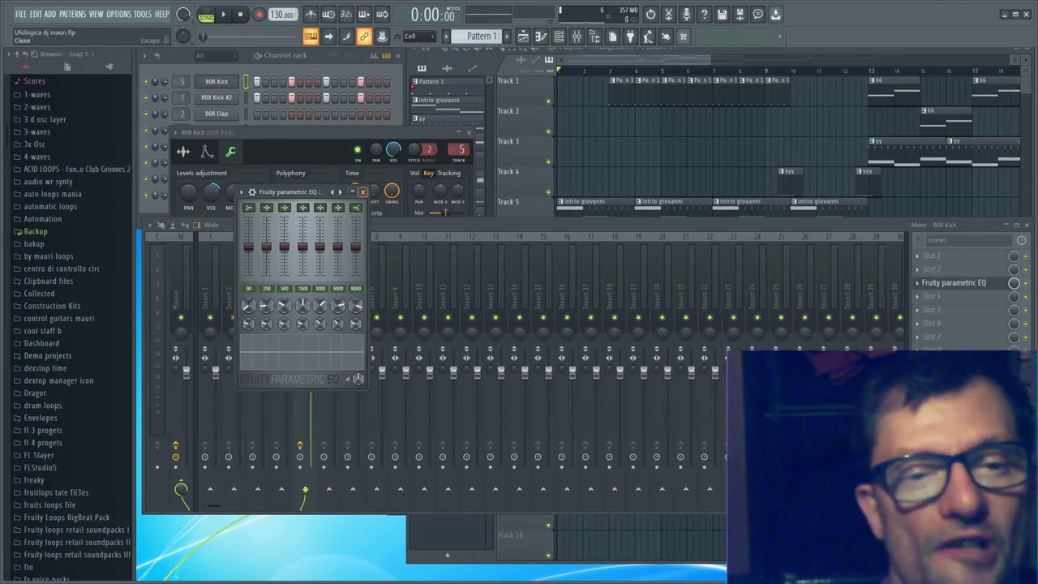
click(362, 191)
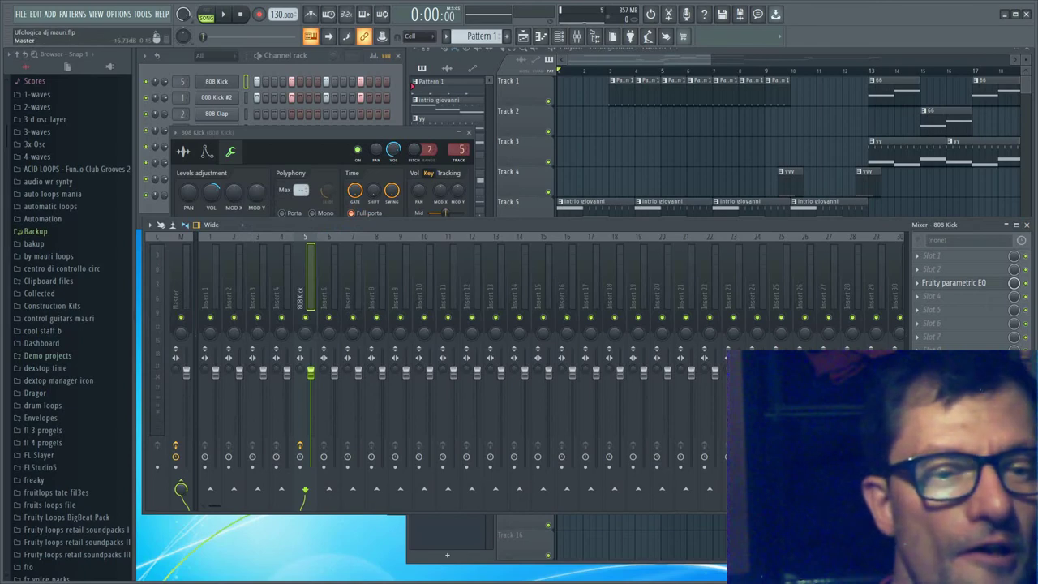
click(178, 294)
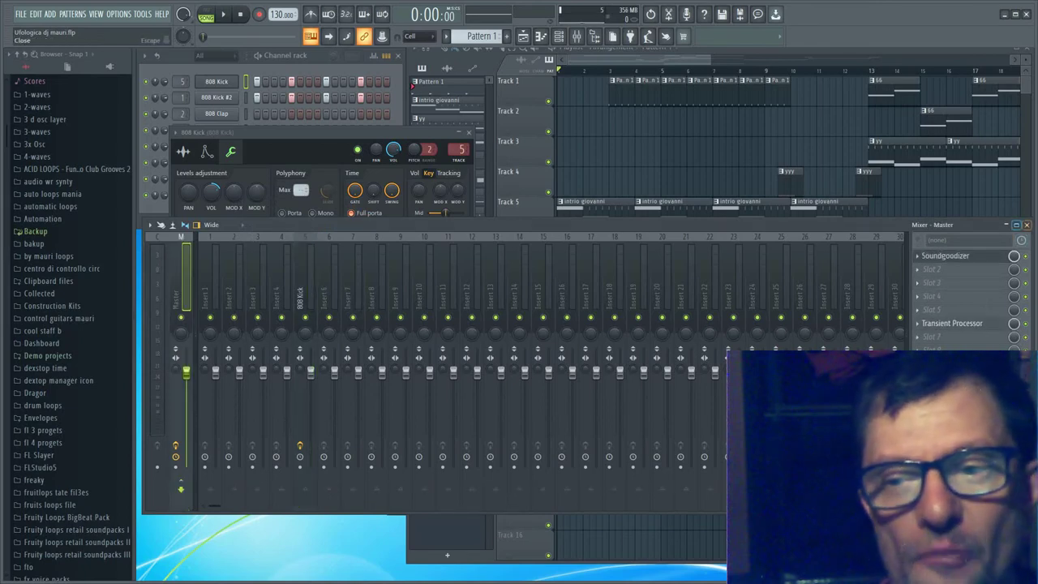
click(1026, 225)
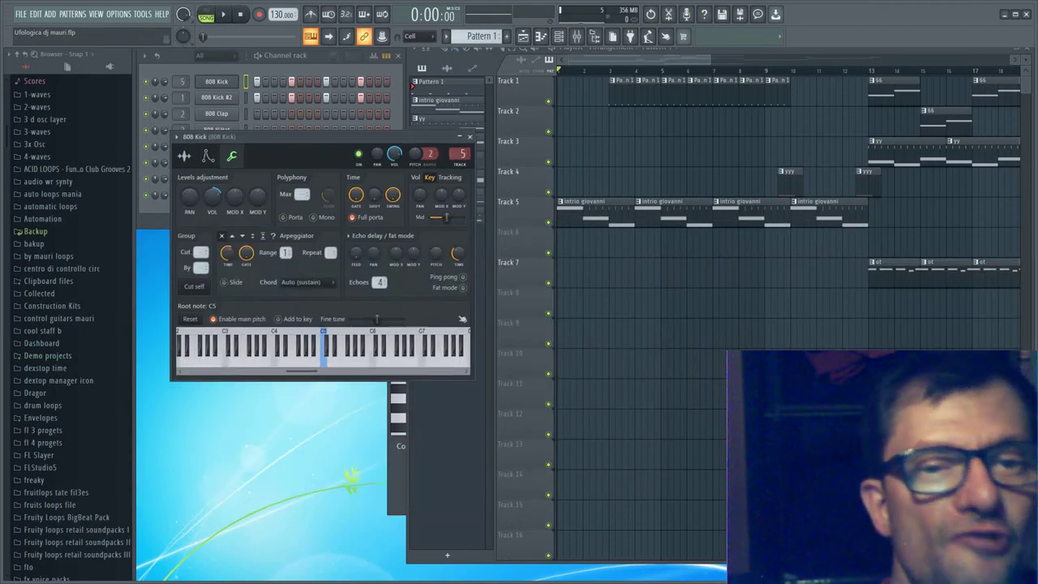
drag(430, 137, 495, 197)
click(535, 198)
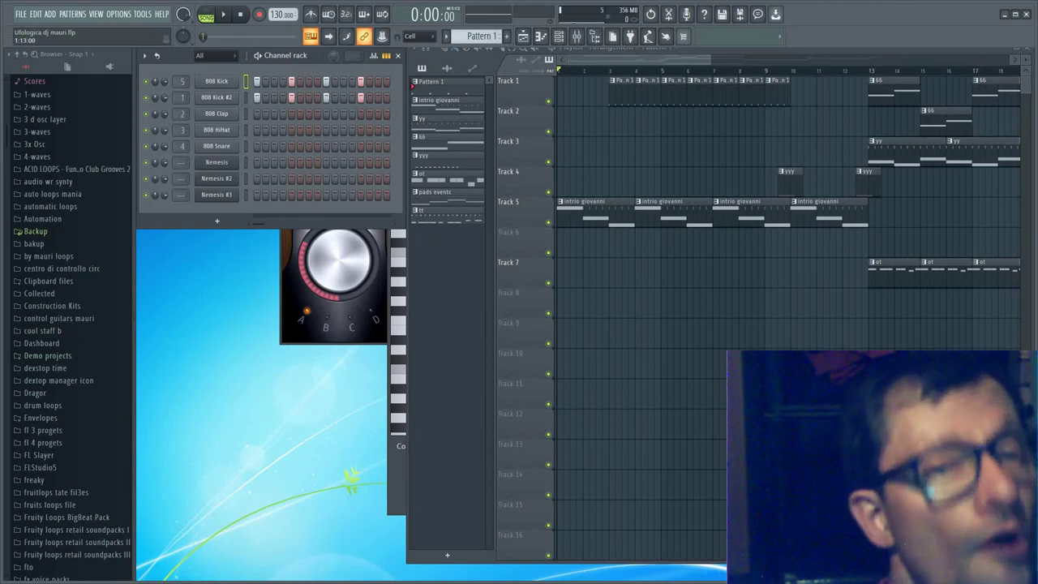
Save the project as Ufologica dj mauri.flp in the planet sound mix folder, overwriting the existing file
click(21, 13)
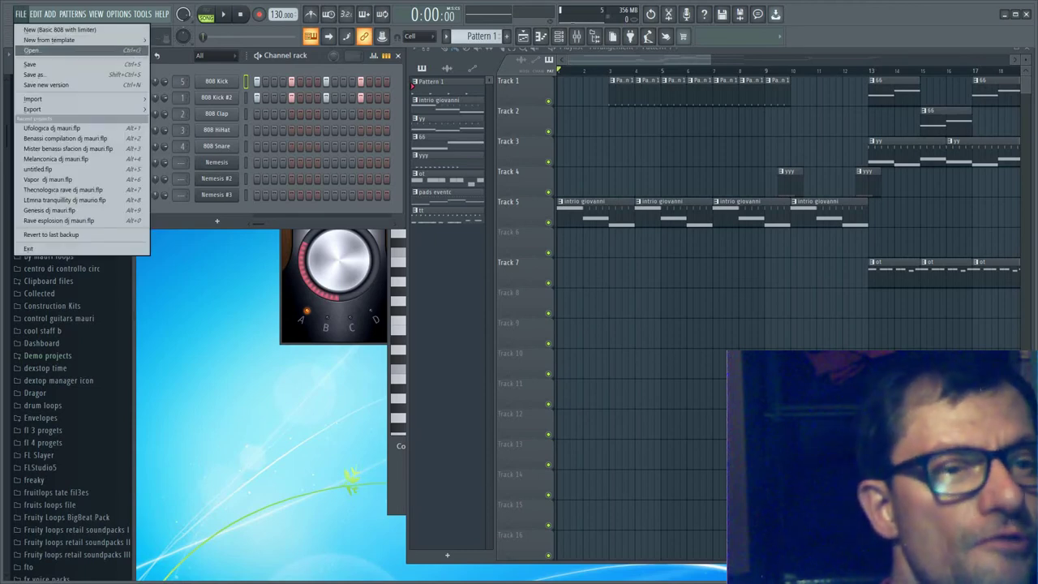
click(37, 75)
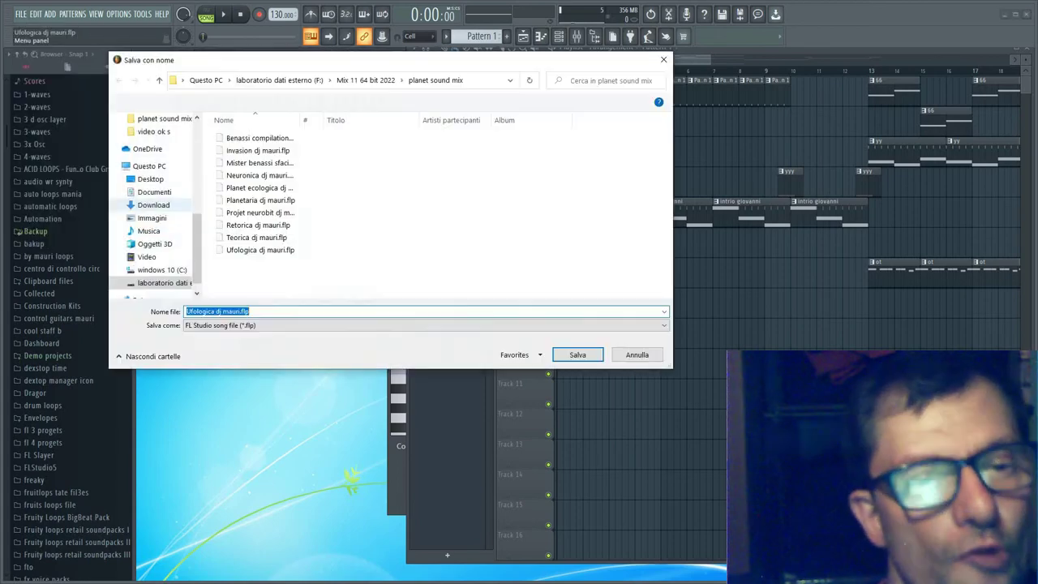
click(577, 354)
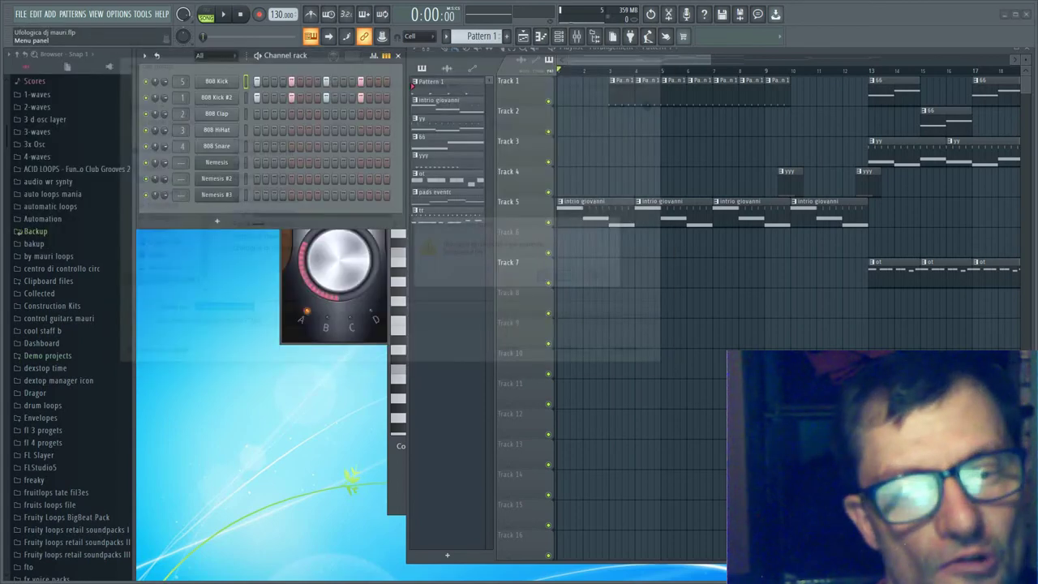
click(556, 276)
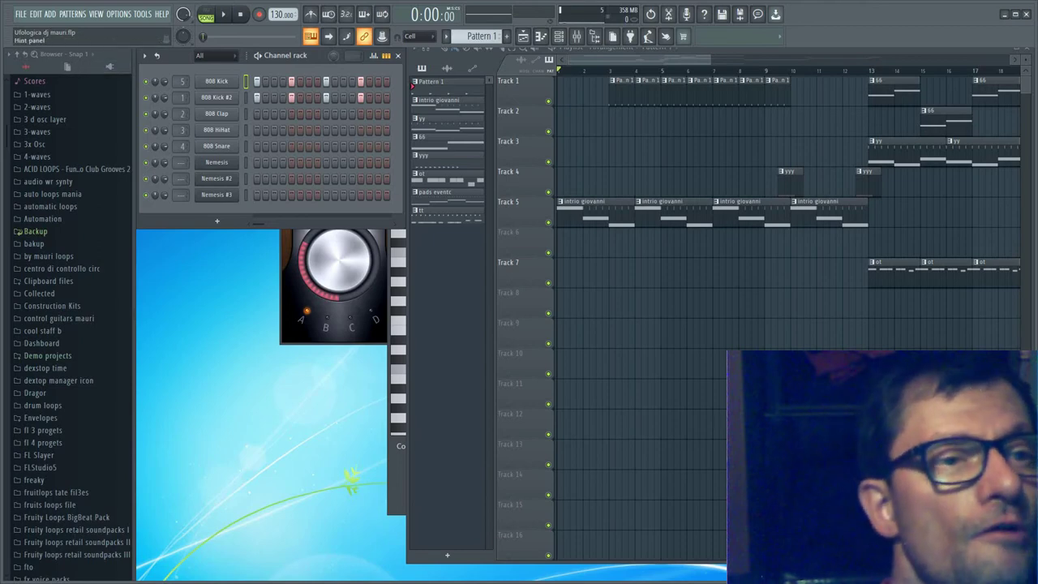
Export the full song as Ufologica dj mauri.mp3 at 192 kbps to the mega sound dj folder on the Desktop
click(21, 14)
mouse_move(49, 109)
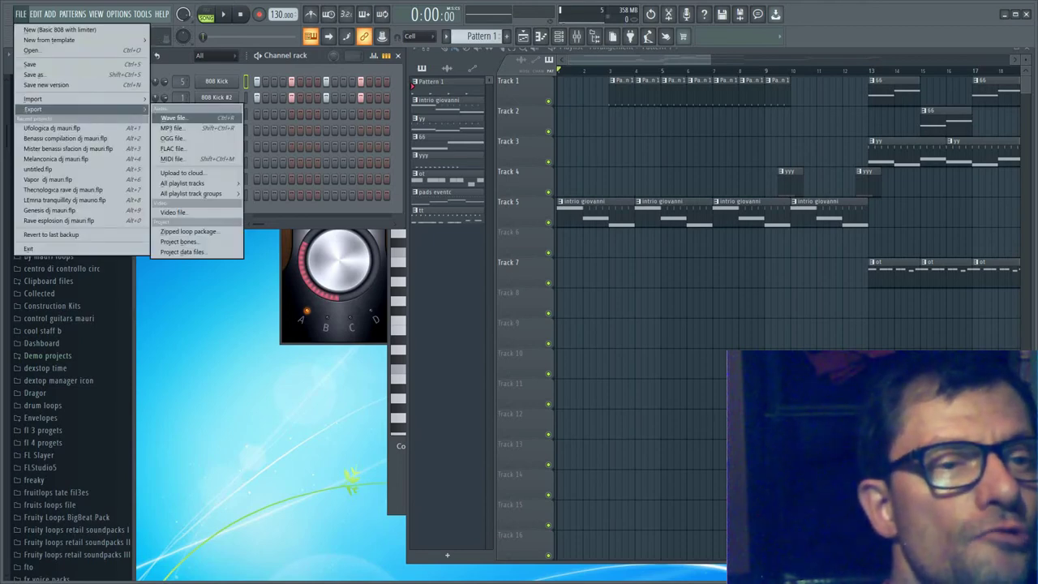
click(172, 127)
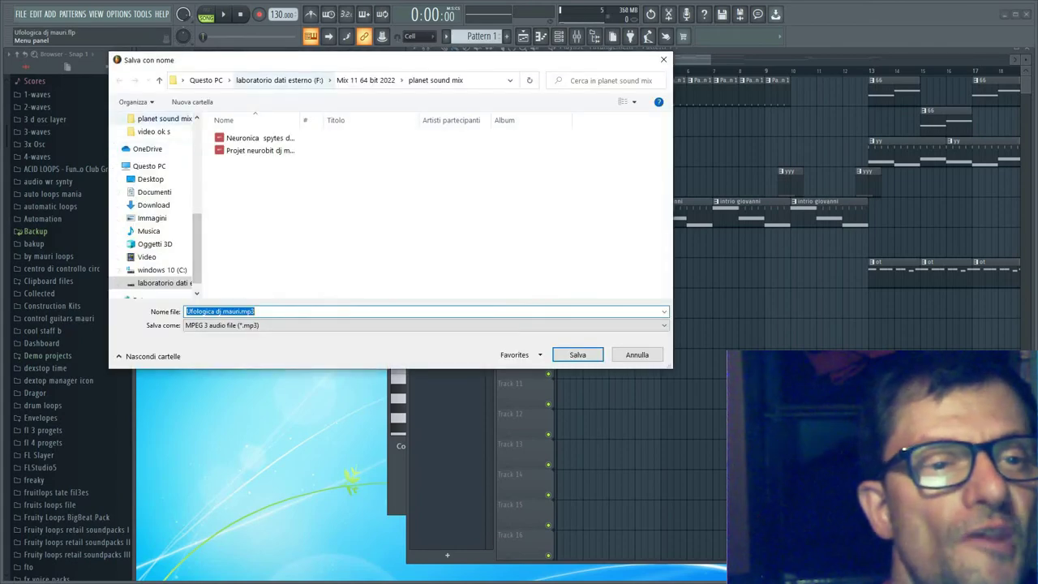
click(151, 179)
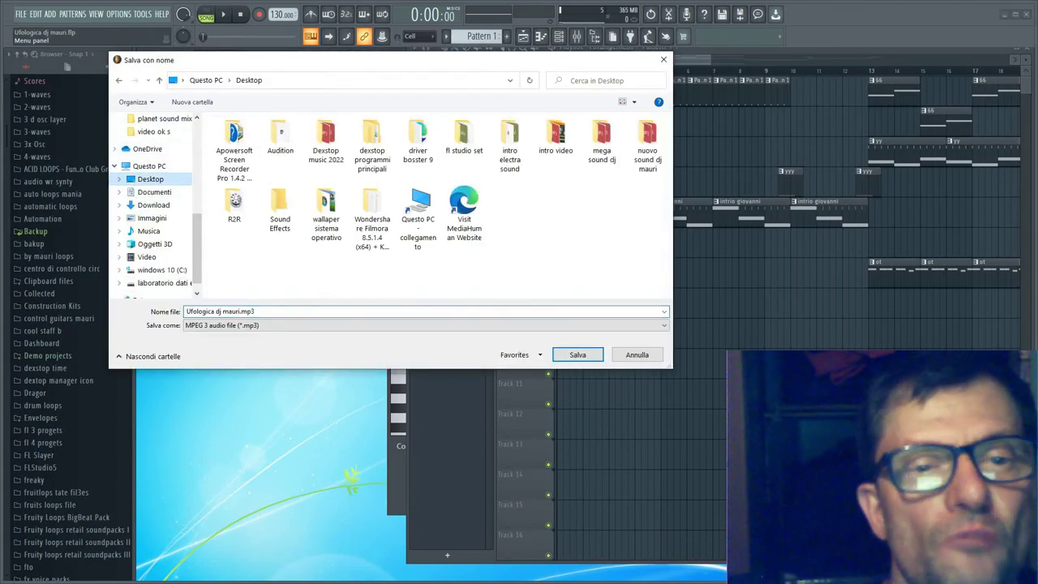
double_click(601, 140)
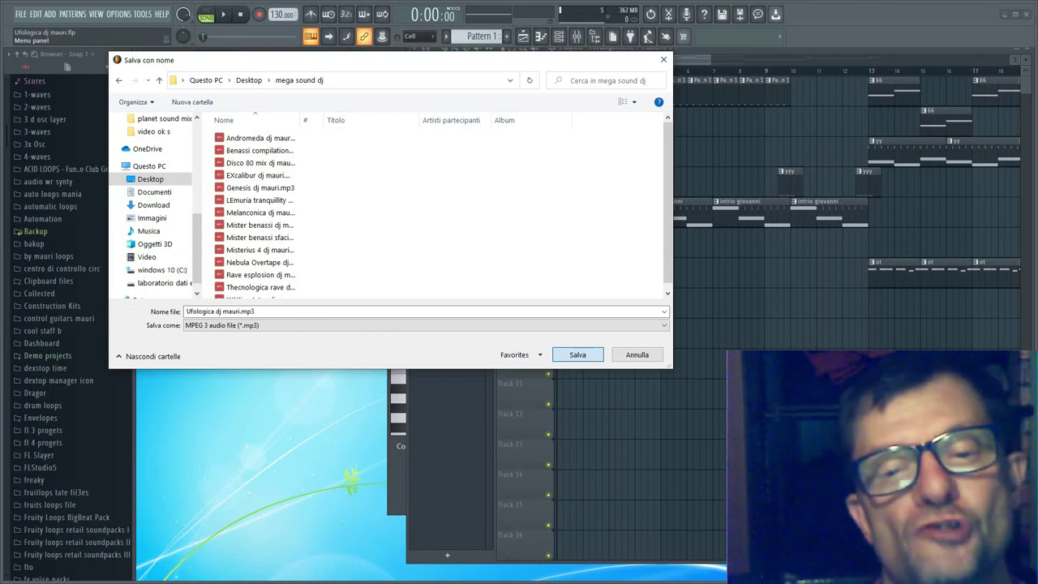
key(Return)
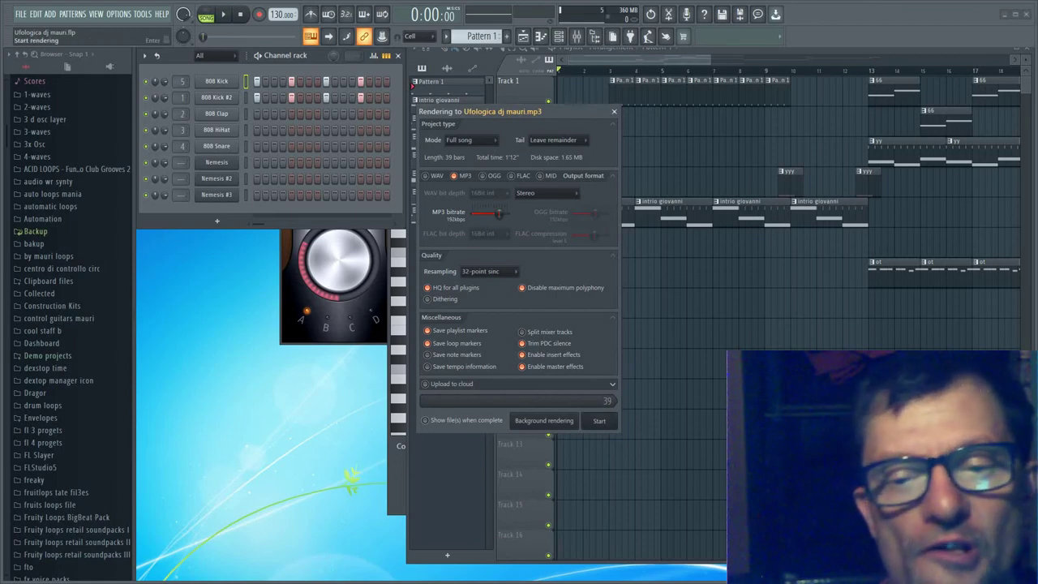
key(Return)
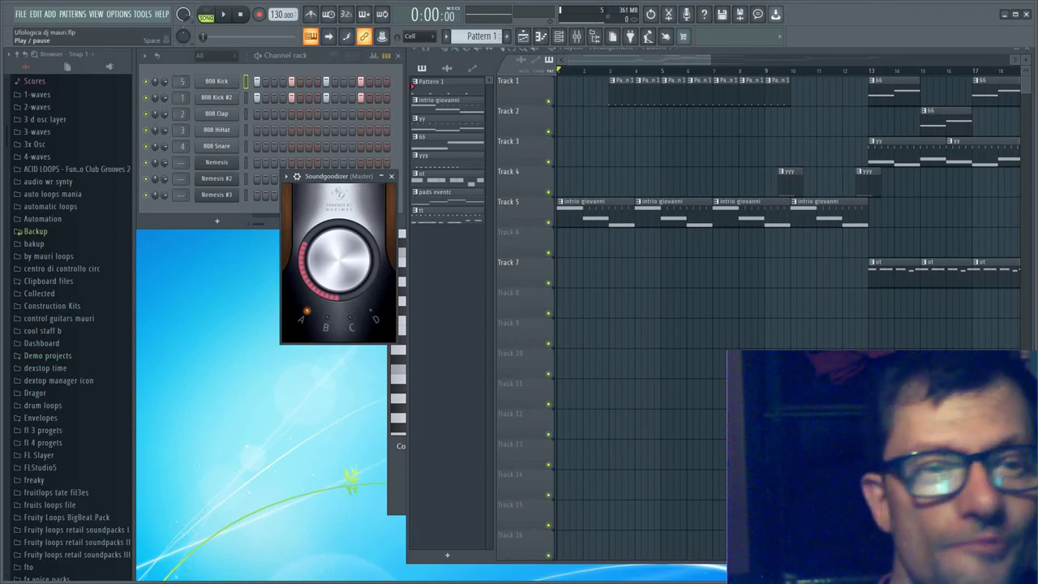
Play the whole song, viewing the ot pattern's Nemesis notes along the way, then stop and return to the start
key(space)
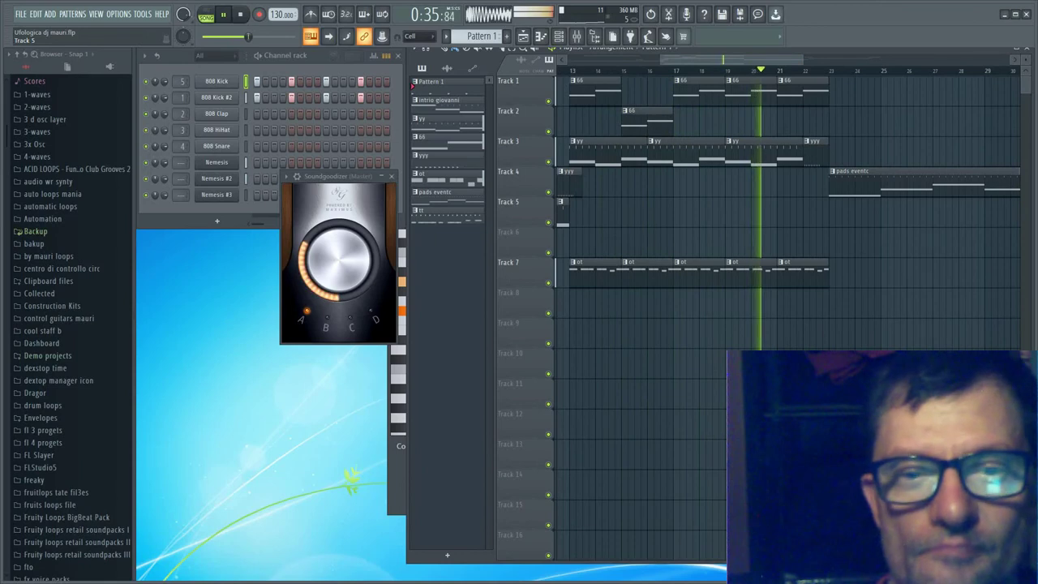
click(447, 177)
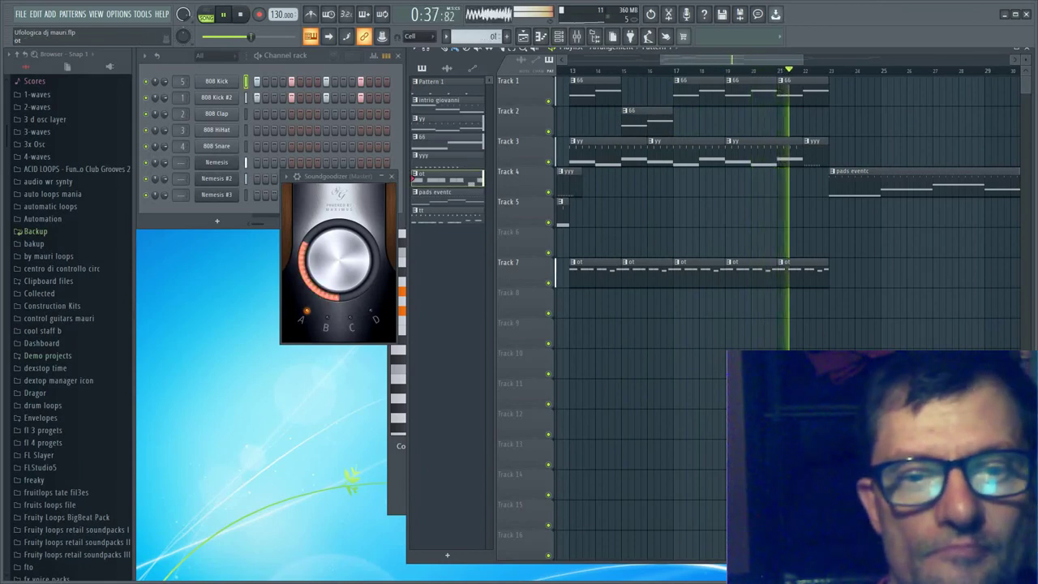
double_click(803, 268)
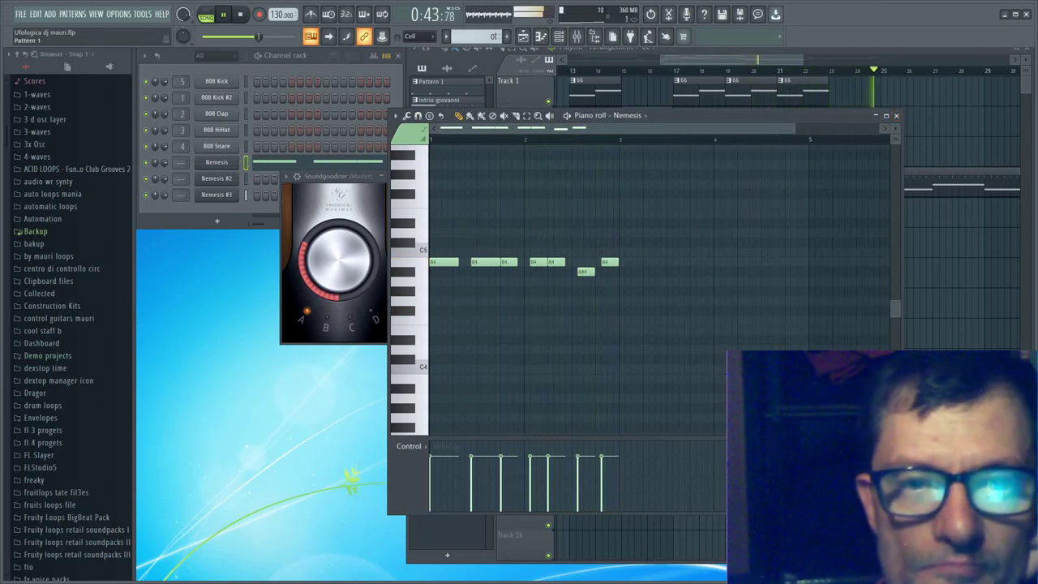
click(895, 115)
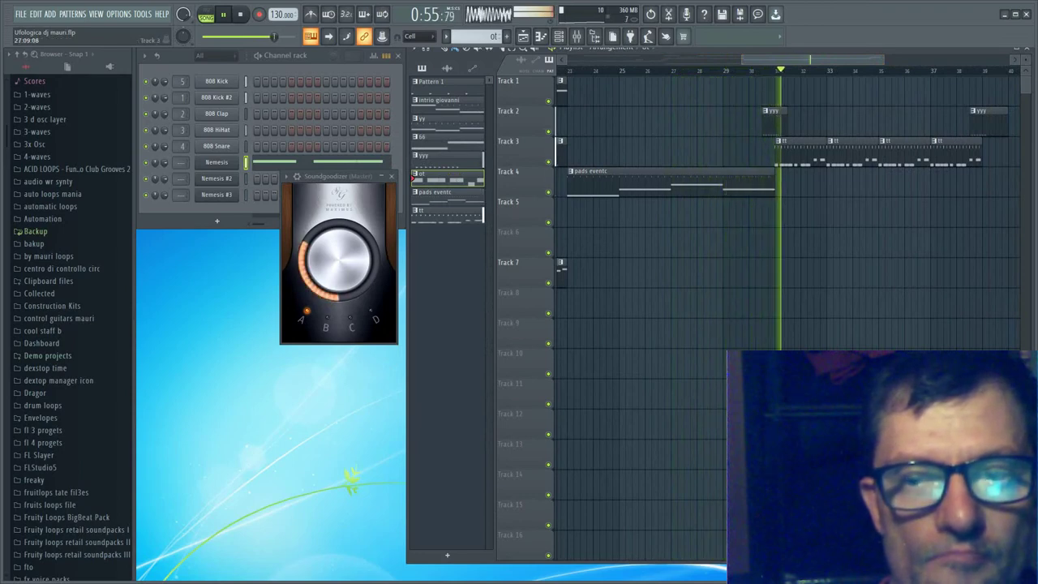
drag(758, 60, 672, 60)
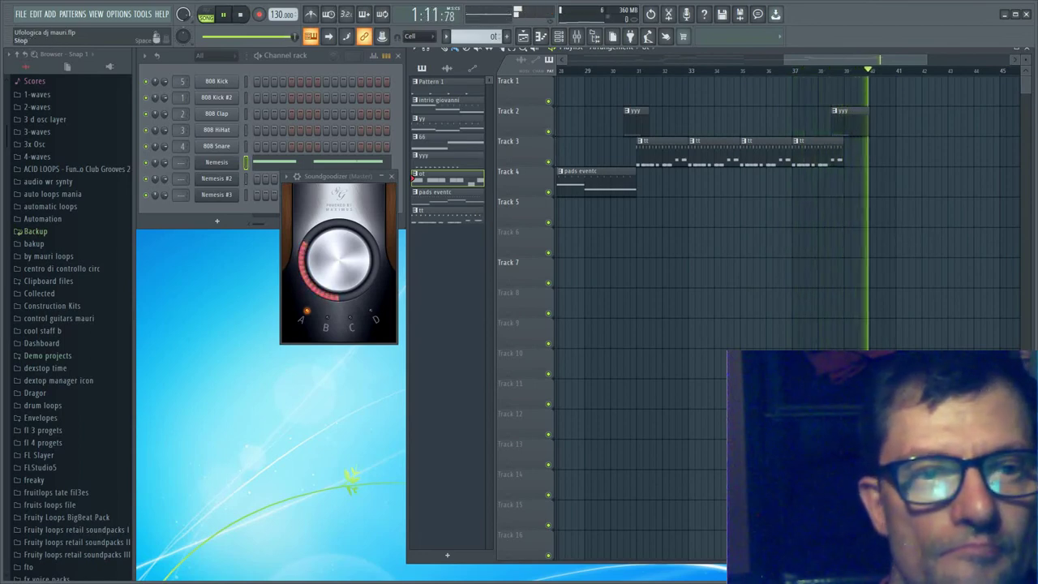
click(240, 15)
drag(796, 60, 642, 60)
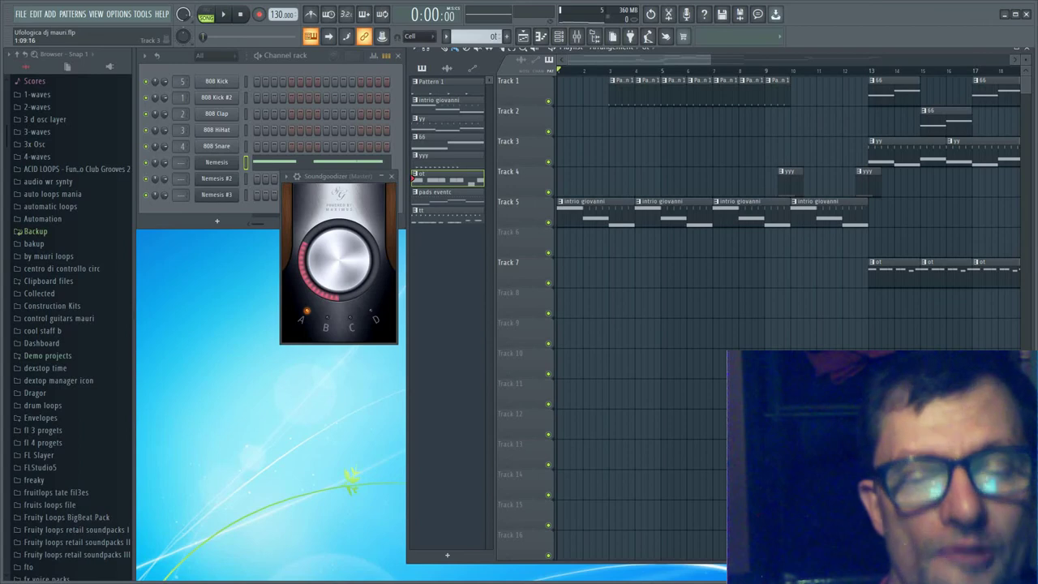
Review the Nemesis channel's Vocalic patch list, its notes in the ot pattern, and its plugin wrapper settings
click(217, 162)
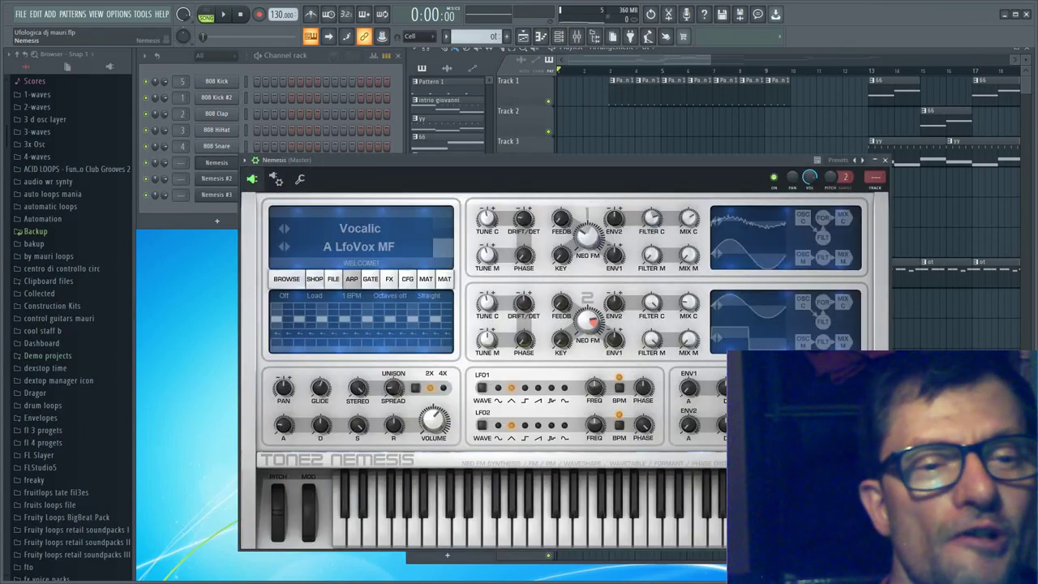
click(286, 279)
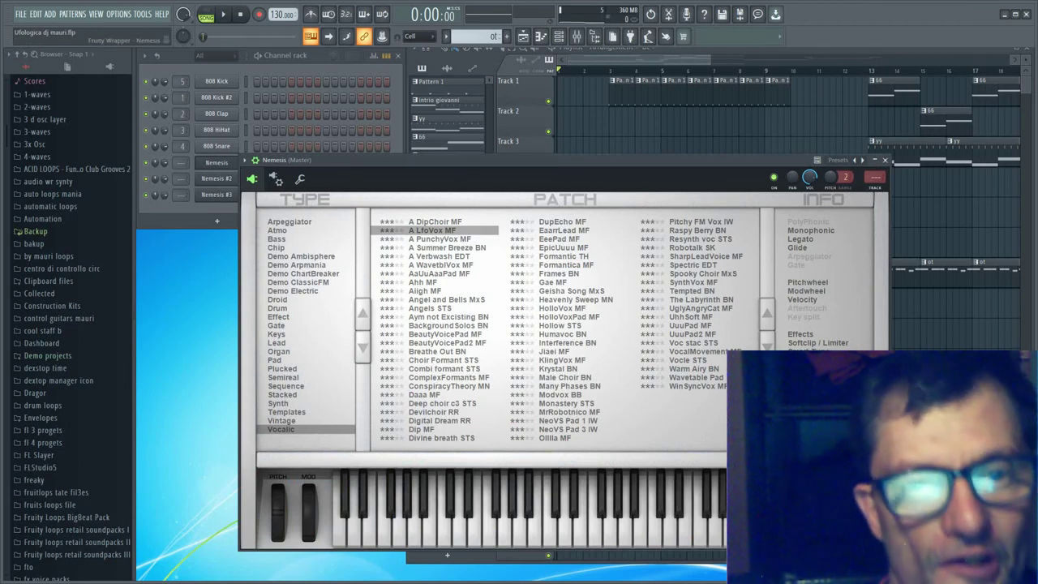
right_click(234, 162)
click(259, 162)
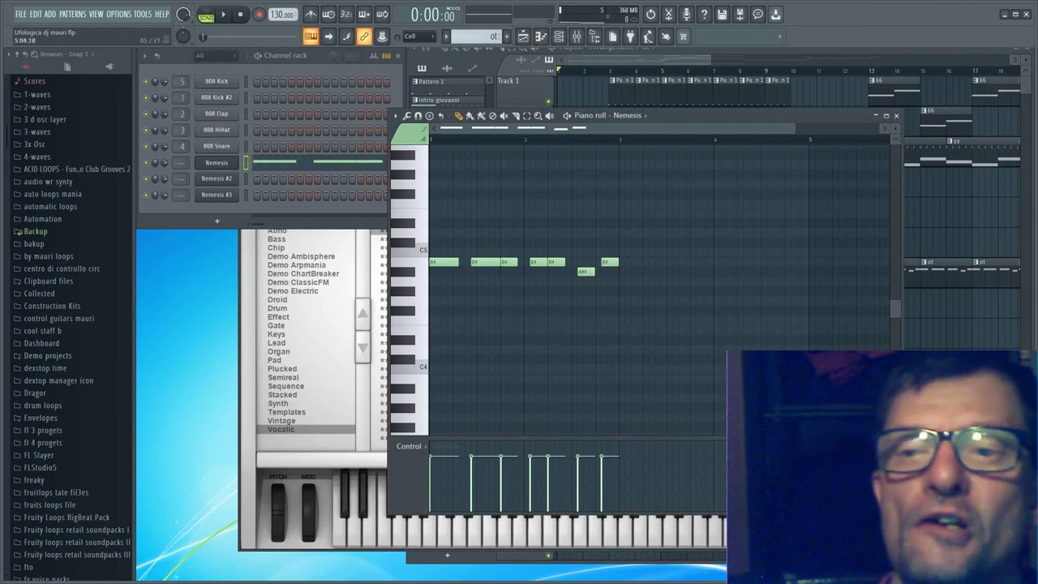
click(896, 116)
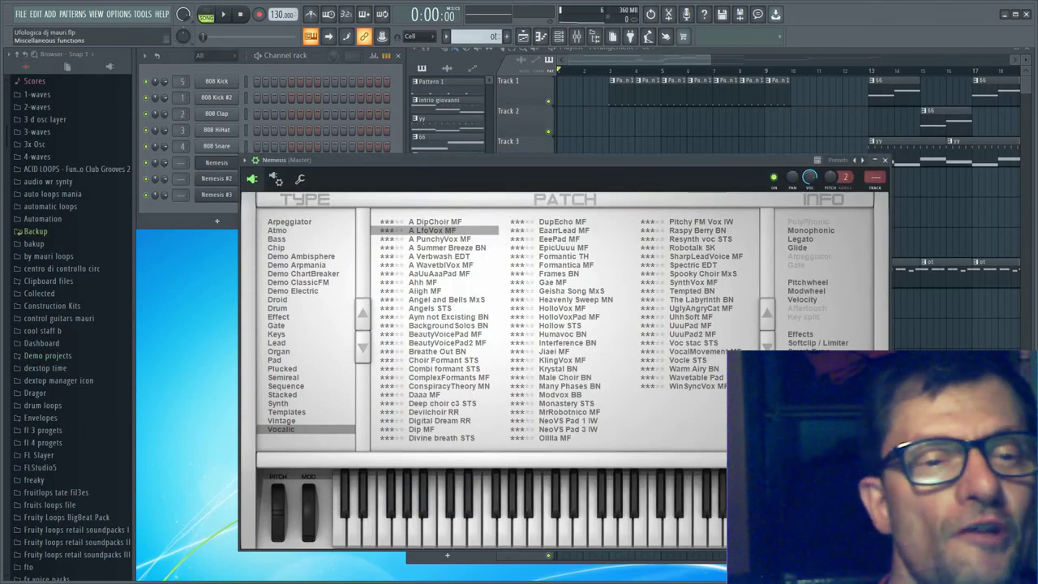
click(277, 179)
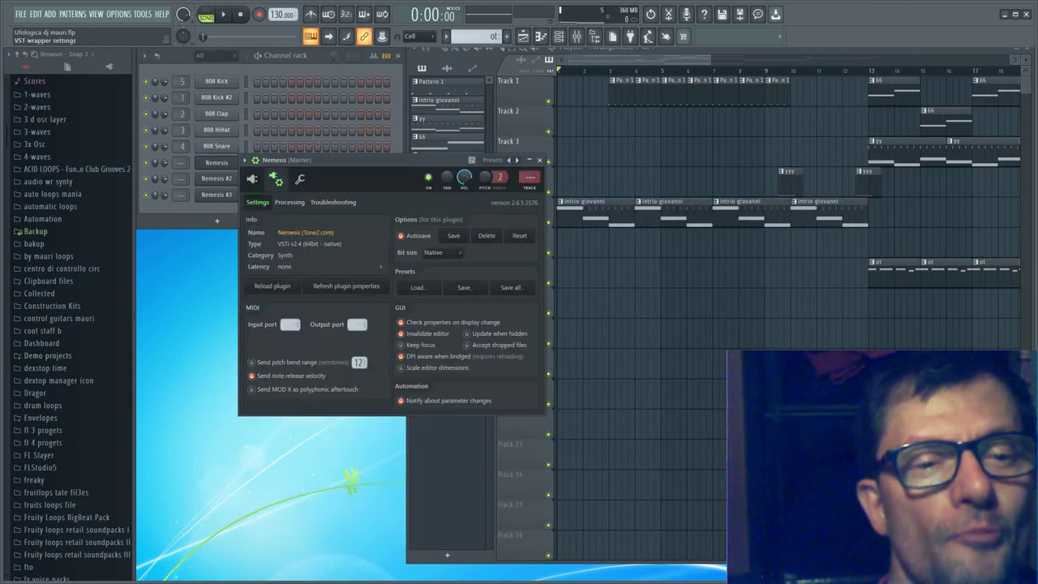
click(252, 180)
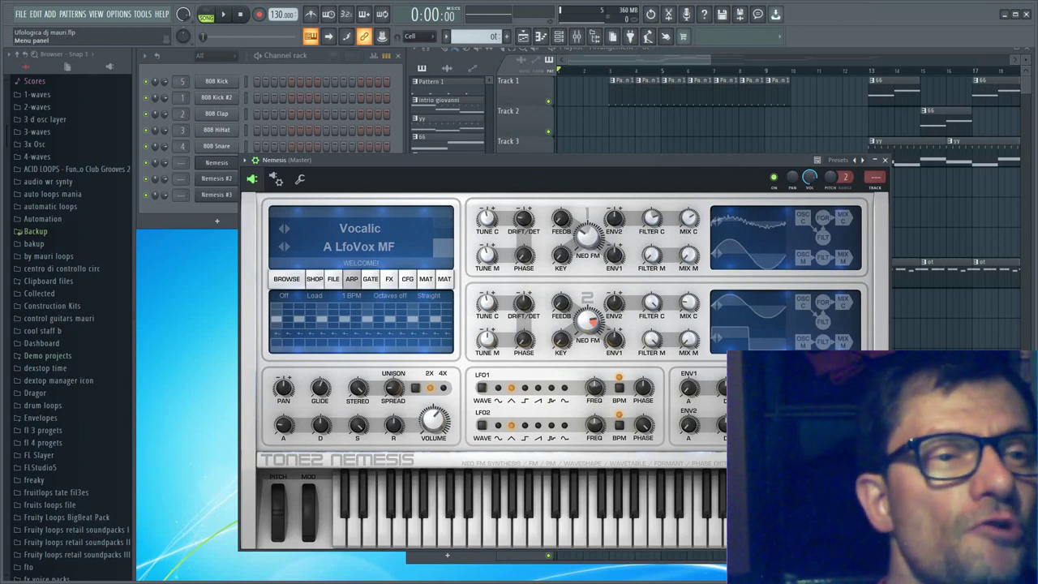
Save the project again over Ufologica dj mauri.flp, keeping the same name and folder
click(20, 14)
click(34, 74)
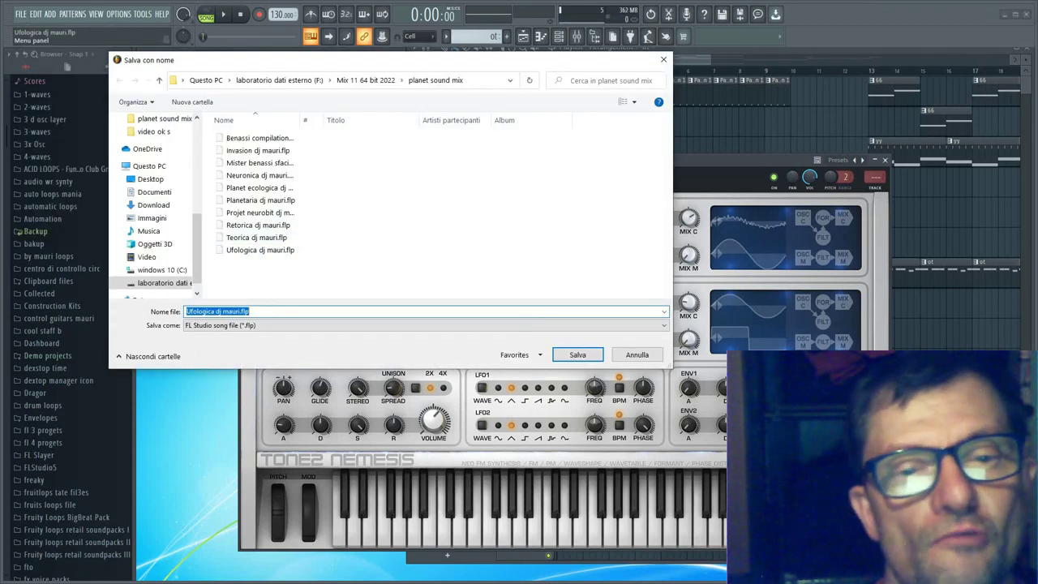
key(Return)
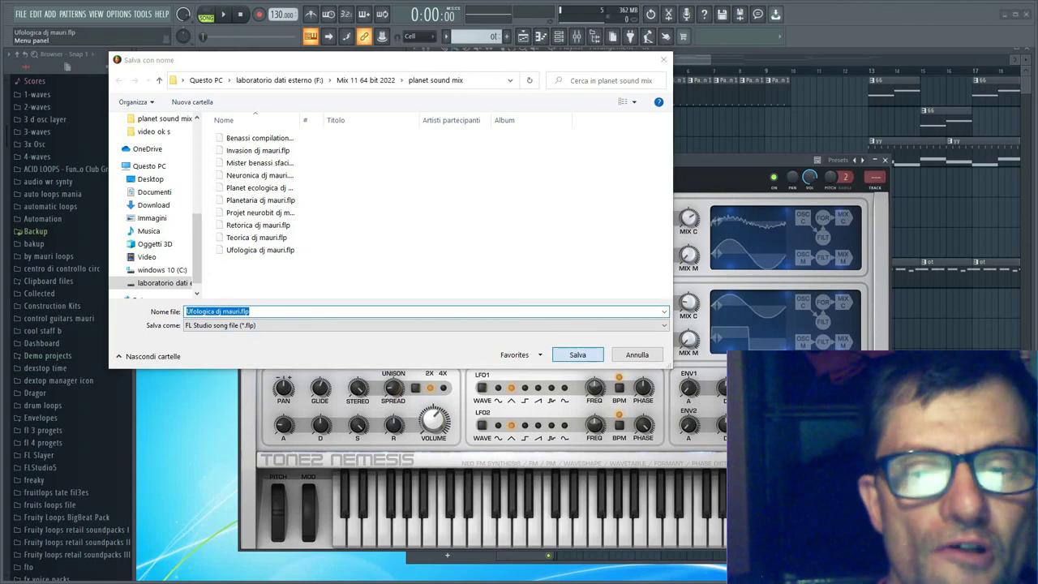
key(Left)
key(Return)
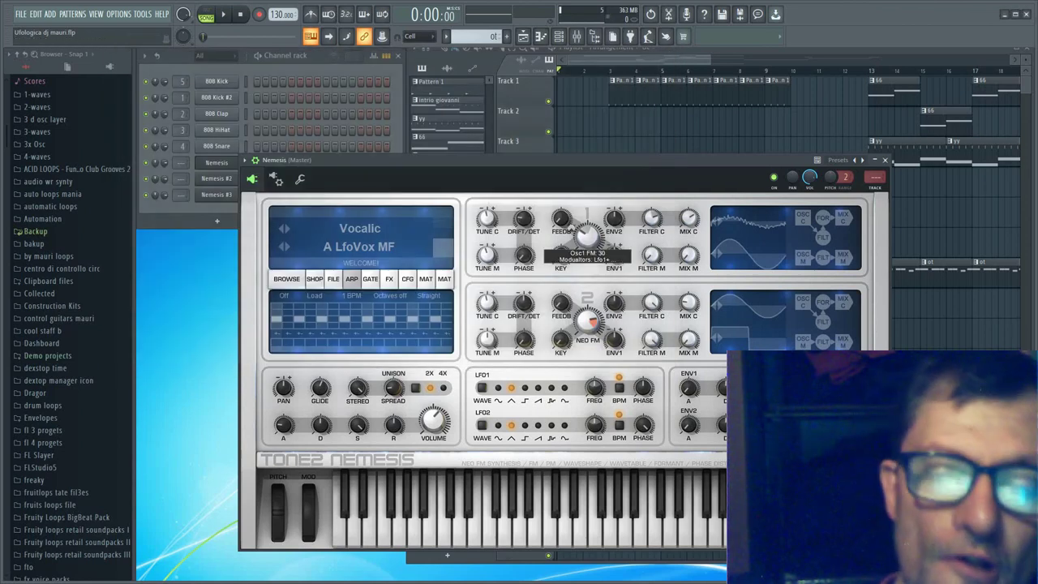